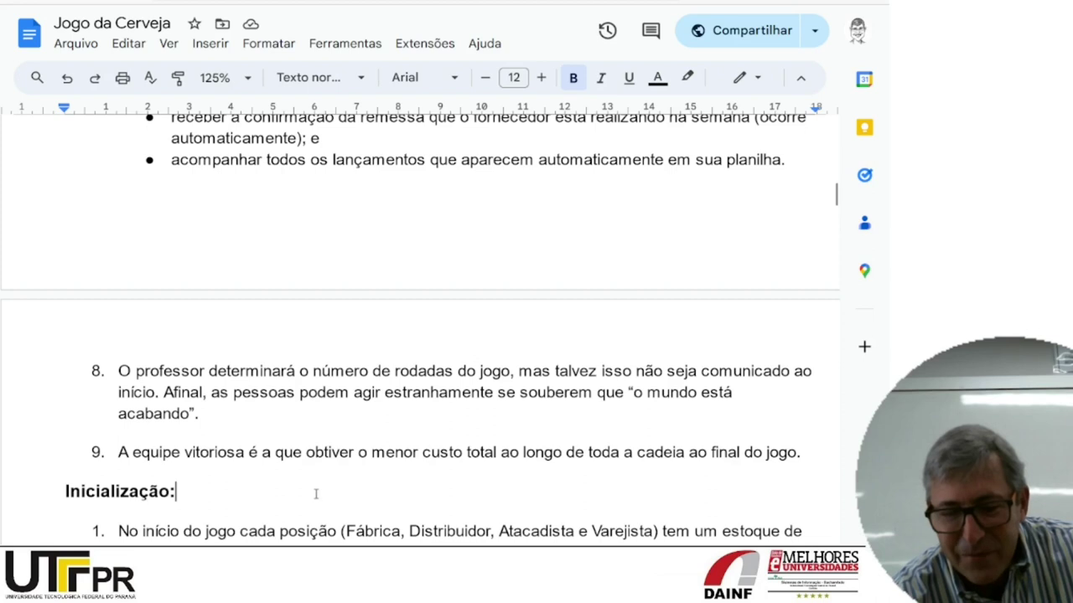
Step: Read the "Inicialização" section of the game rules, including the starting stock item for each position
key(Down)
key(Down)
key(Down)
key(Down)
key(Down)
key(Down)
key(Down)
key(Down)
key(Down)
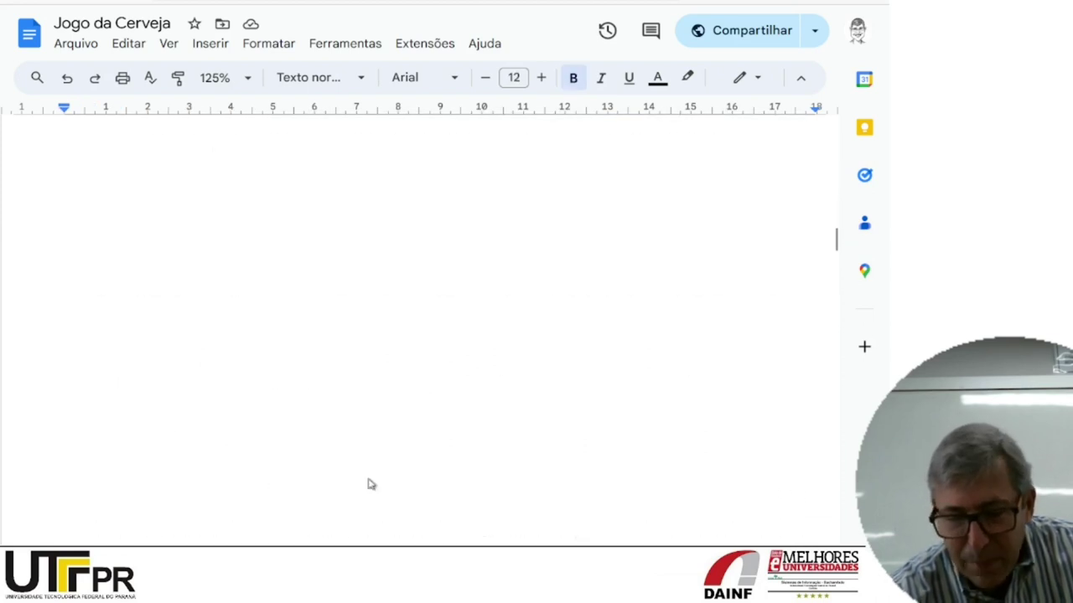
key(Up)
key(Up)
key(Up)
key(Up)
key(Up)
key(Up)
key(Up)
key(Up)
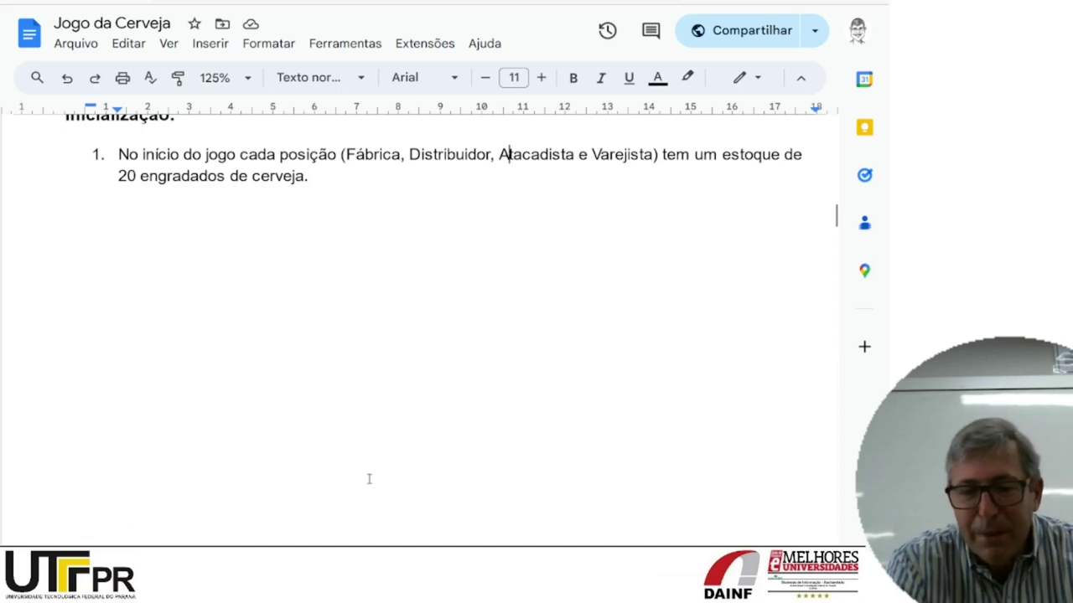
key(Up)
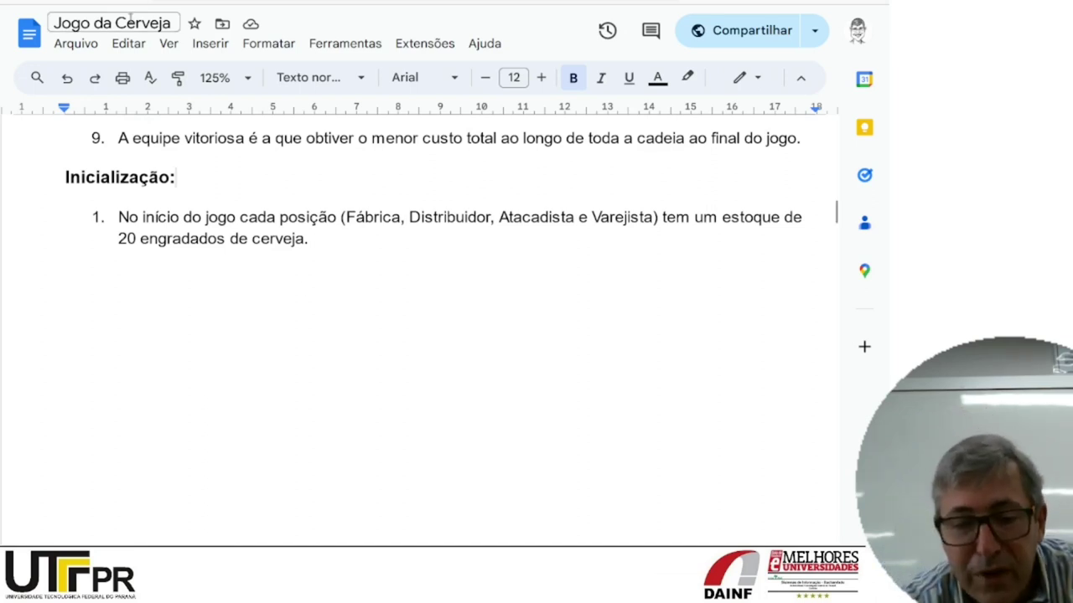
Step: Switch to the BeerGame folder in Google Drive and open the FSI2024_1_EquipeA spreadsheet
key(ctrl+Tab)
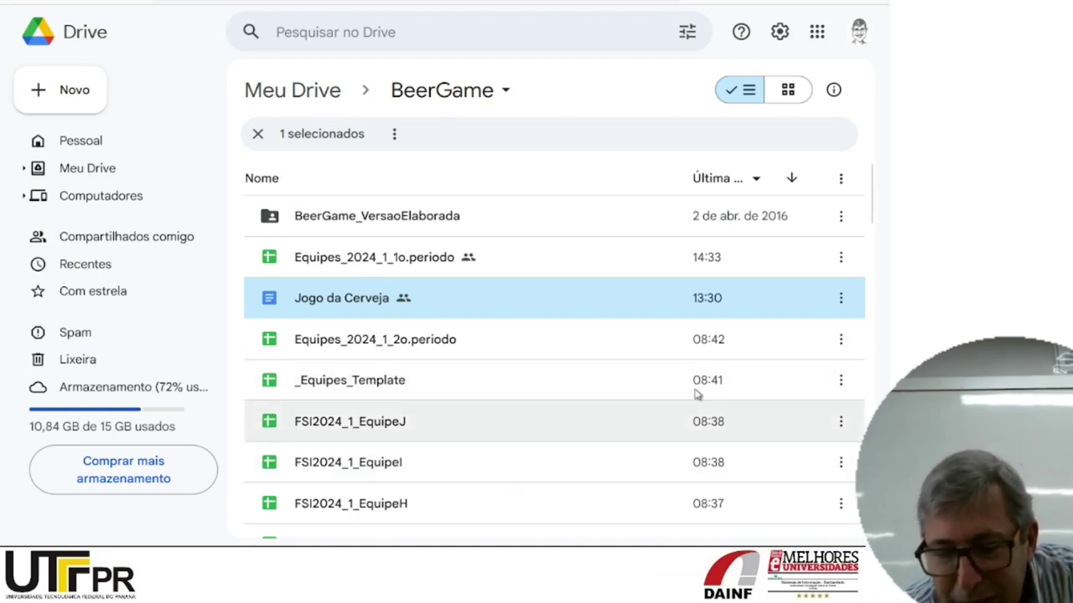
drag(871, 202, 877, 250)
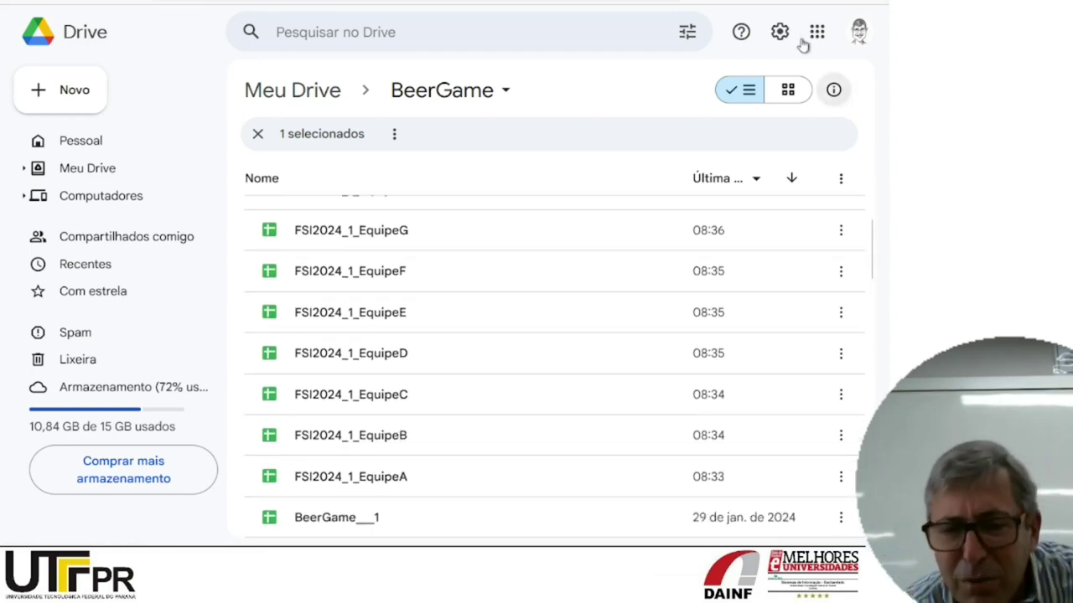
key(ctrl+Tab)
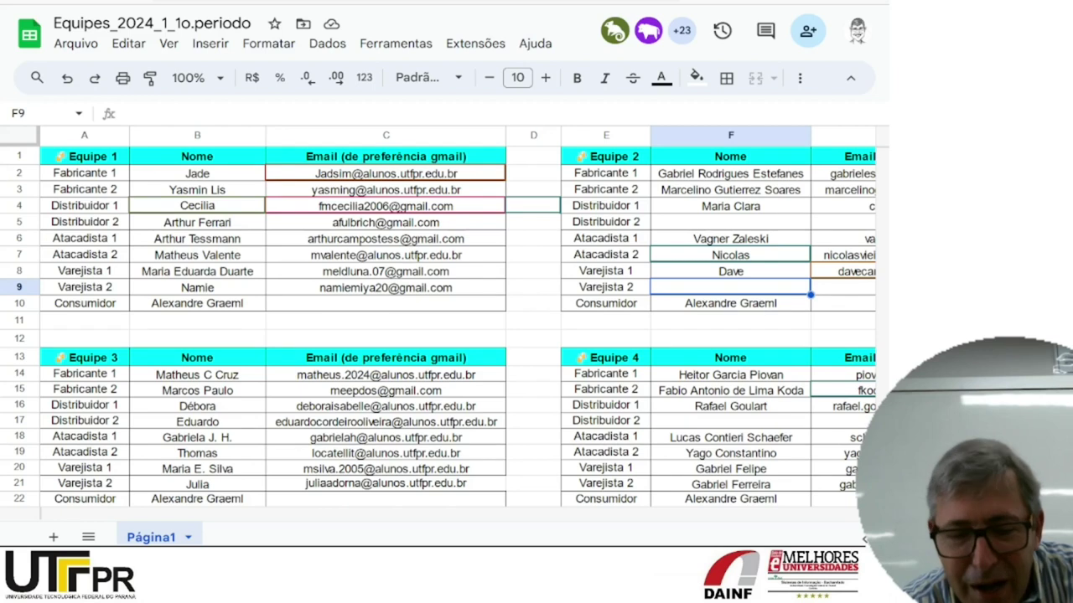
key(alt+Tab)
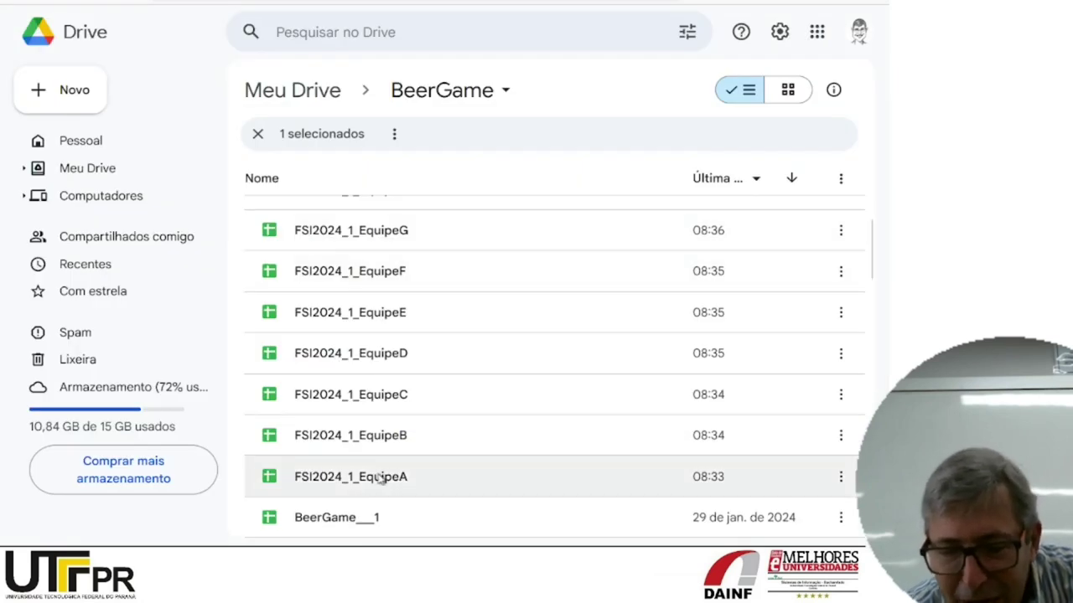
double_click(375, 478)
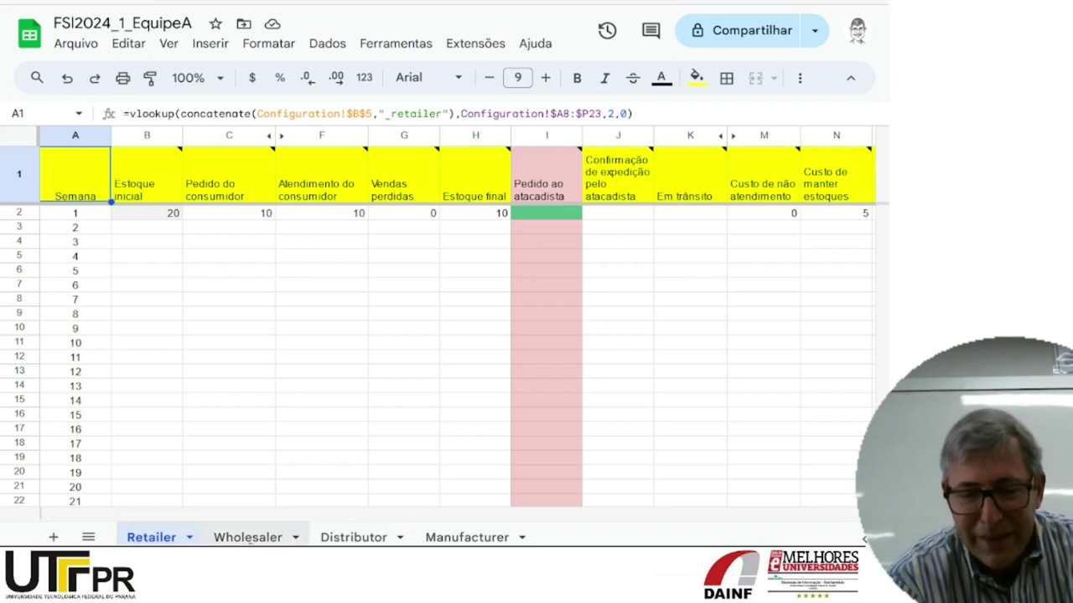
Step: Examine the week 1 initial stock and retailer order cells on the Wholesaler sheet
click(248, 537)
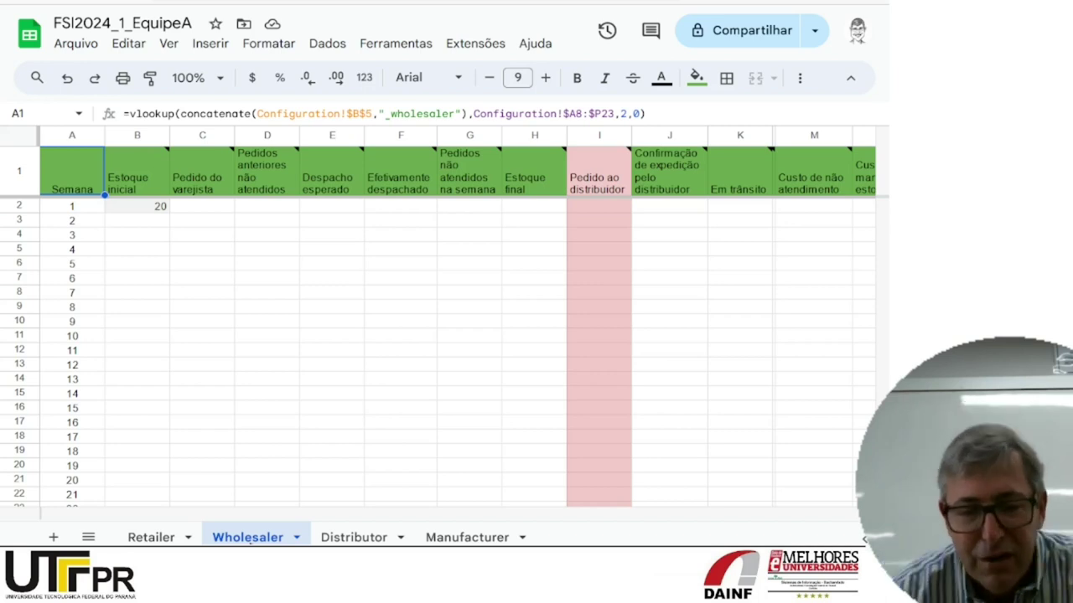
click(139, 213)
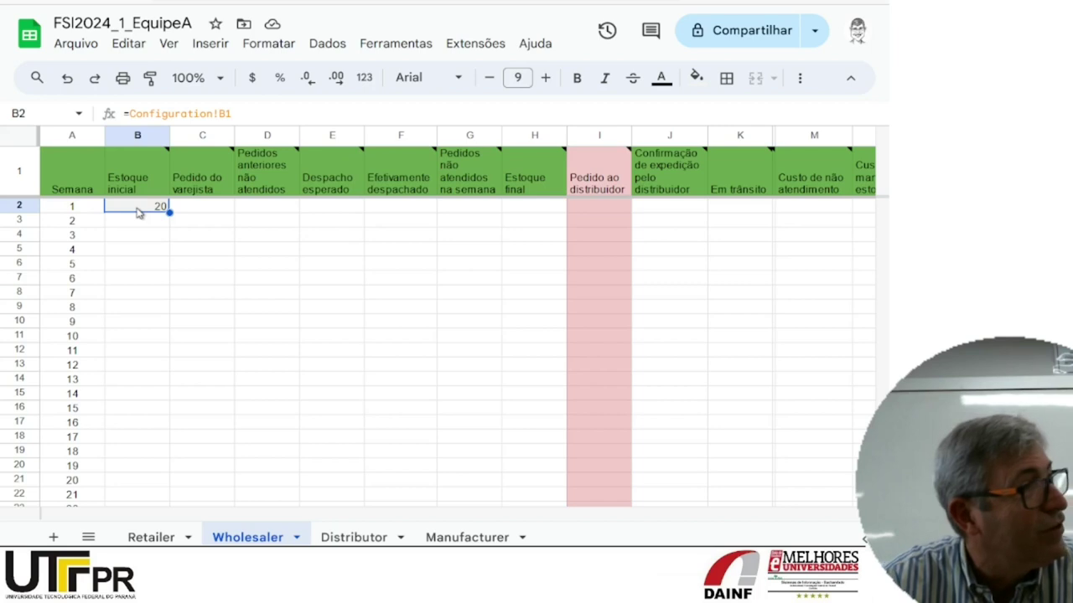
click(203, 213)
mouse_move(216, 165)
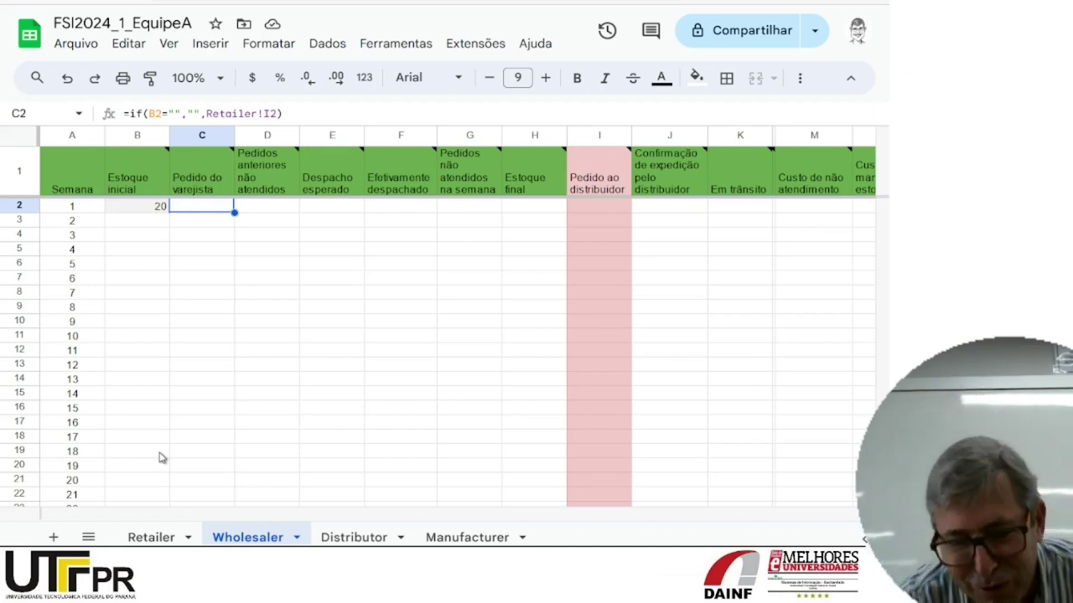
Step: Enter a week 1 order of 20 to the wholesaler (Pedido ao atacadista) on the Retailer sheet
click(148, 538)
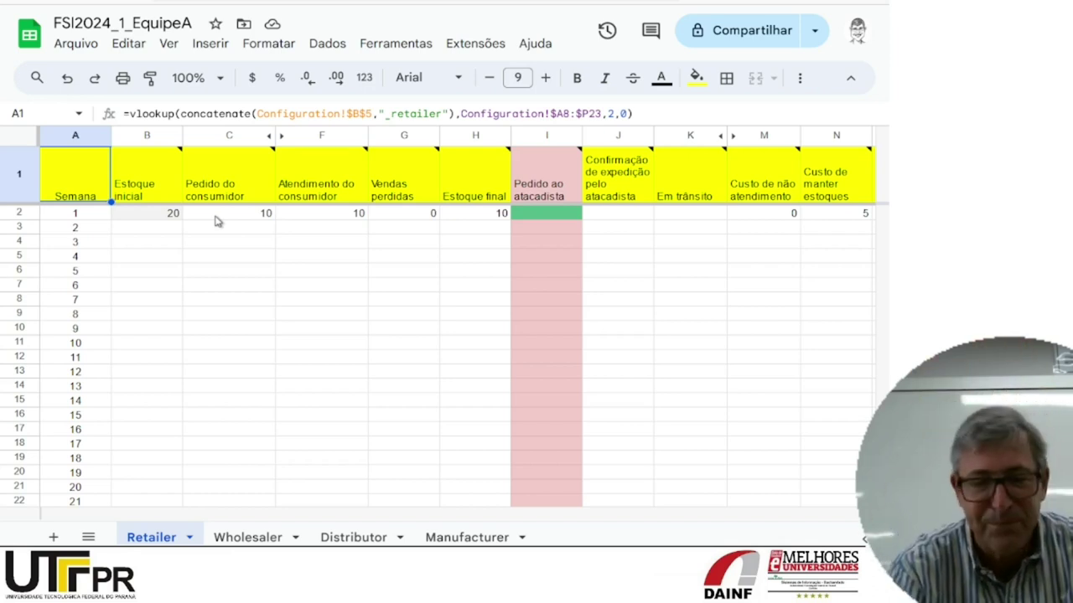
click(337, 215)
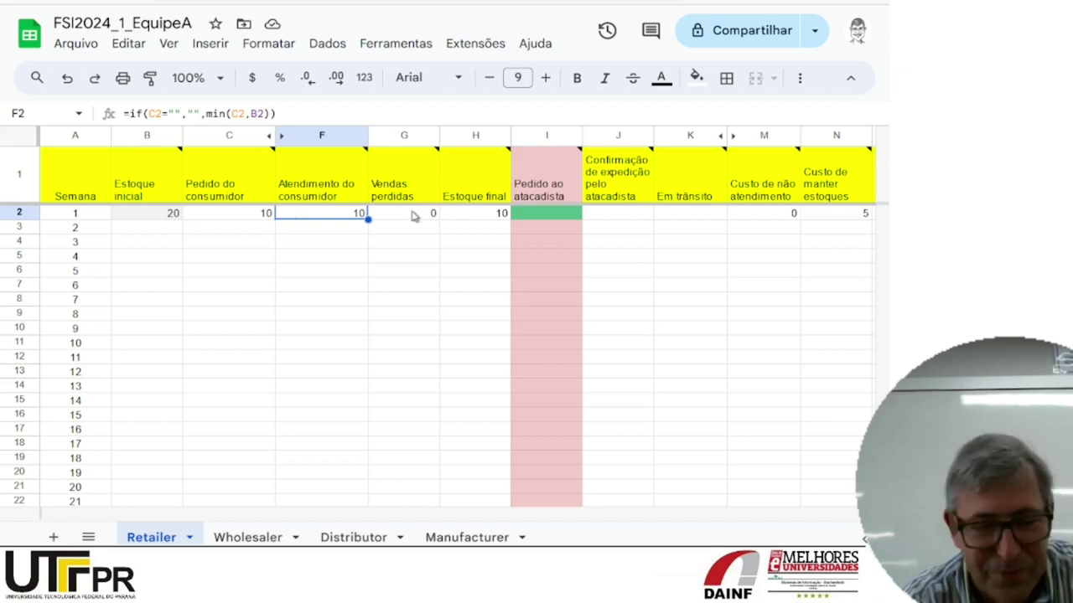
click(414, 216)
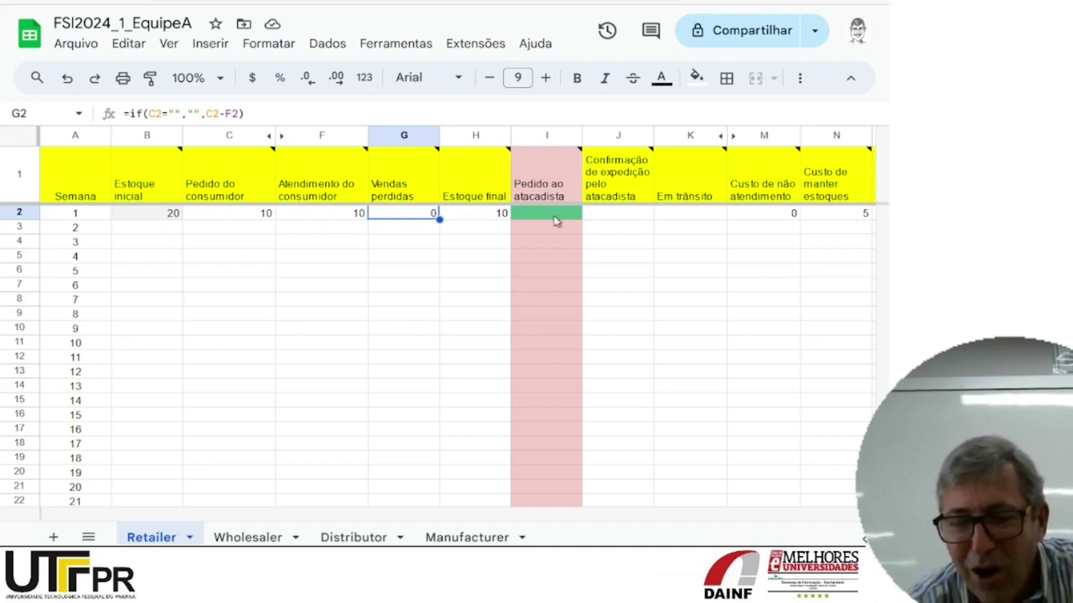
click(555, 220)
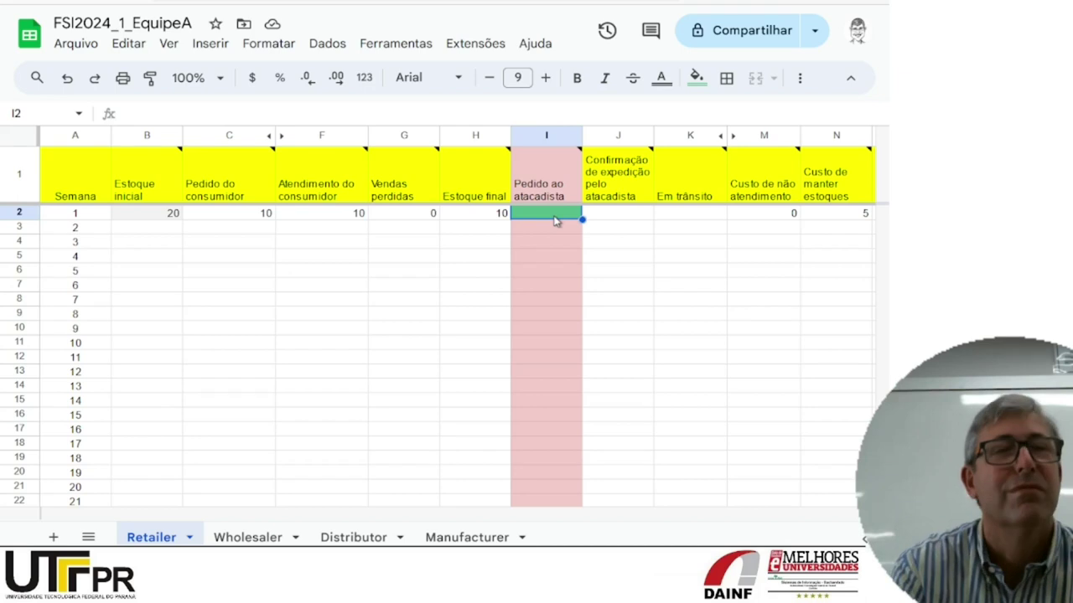
text(20)
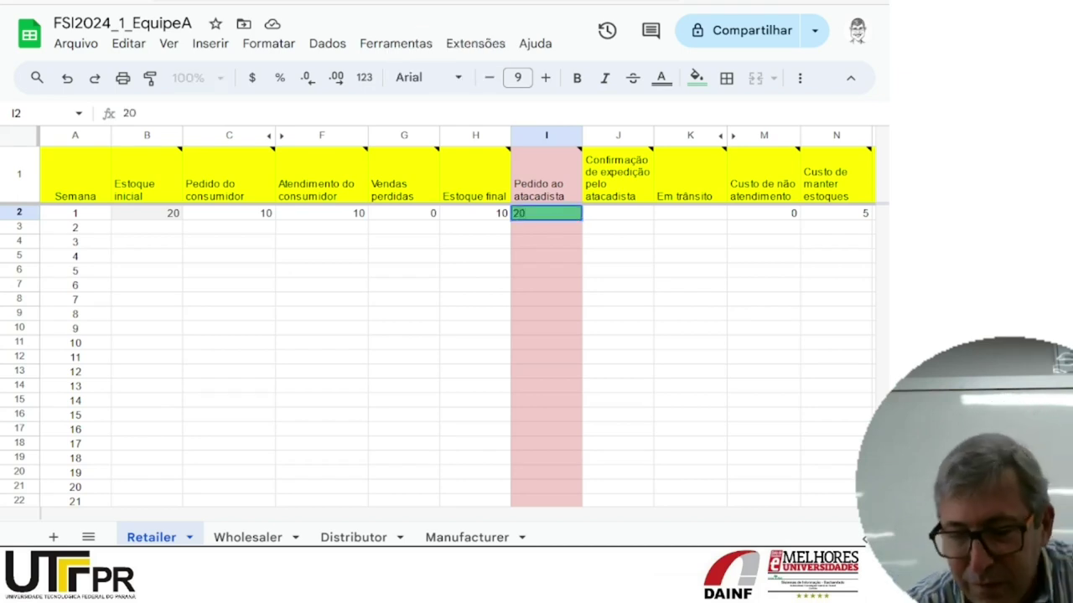
key(Return)
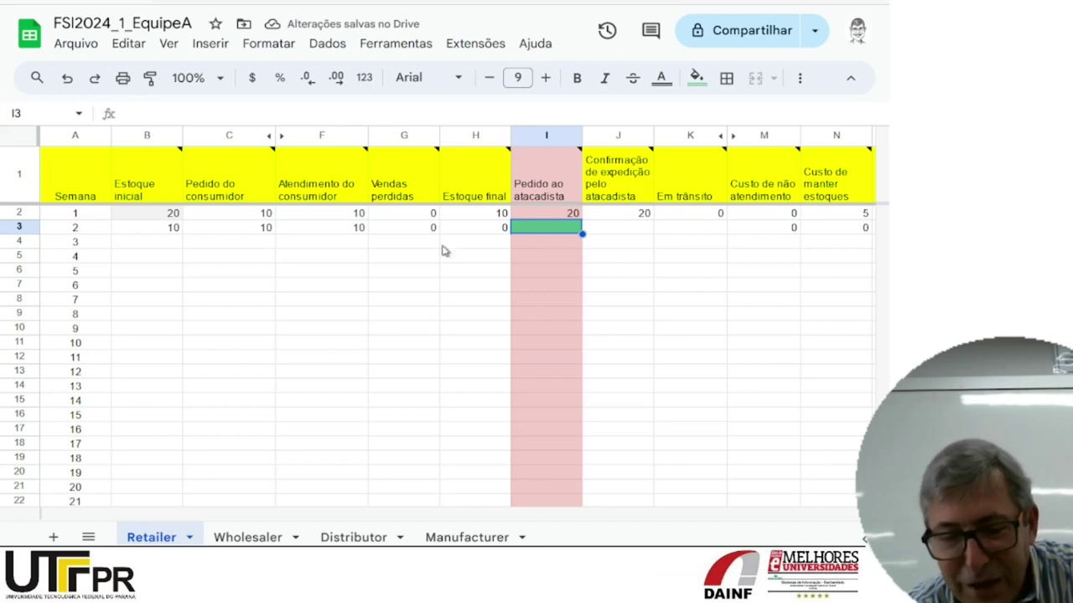
Step: Check the week 1 dispatch and unfilled-order cells on the Wholesaler sheet and enter 60 as the order to the distributor
click(249, 538)
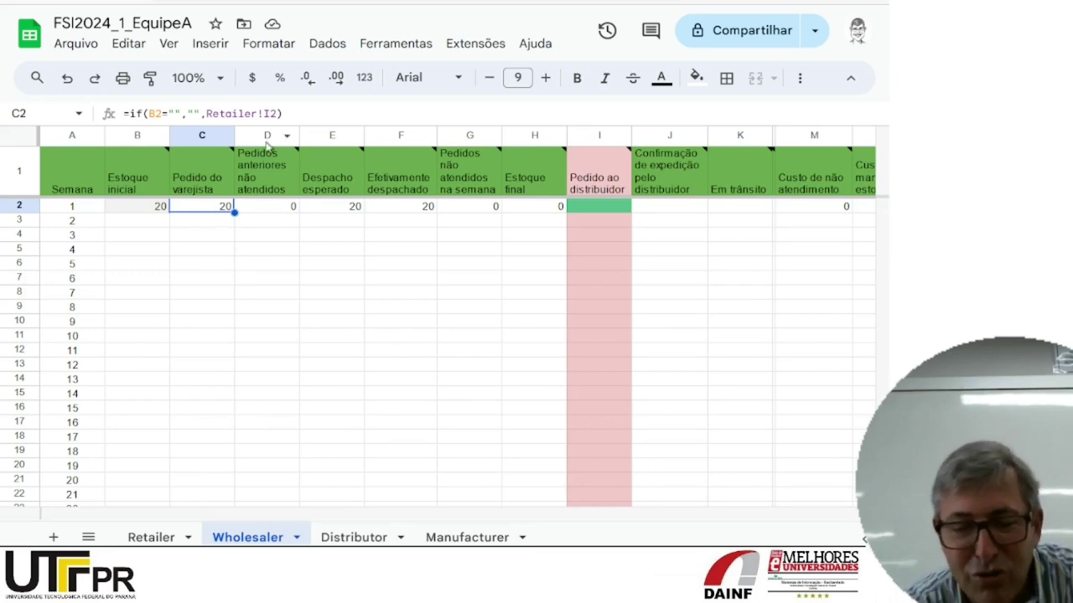
mouse_move(261, 174)
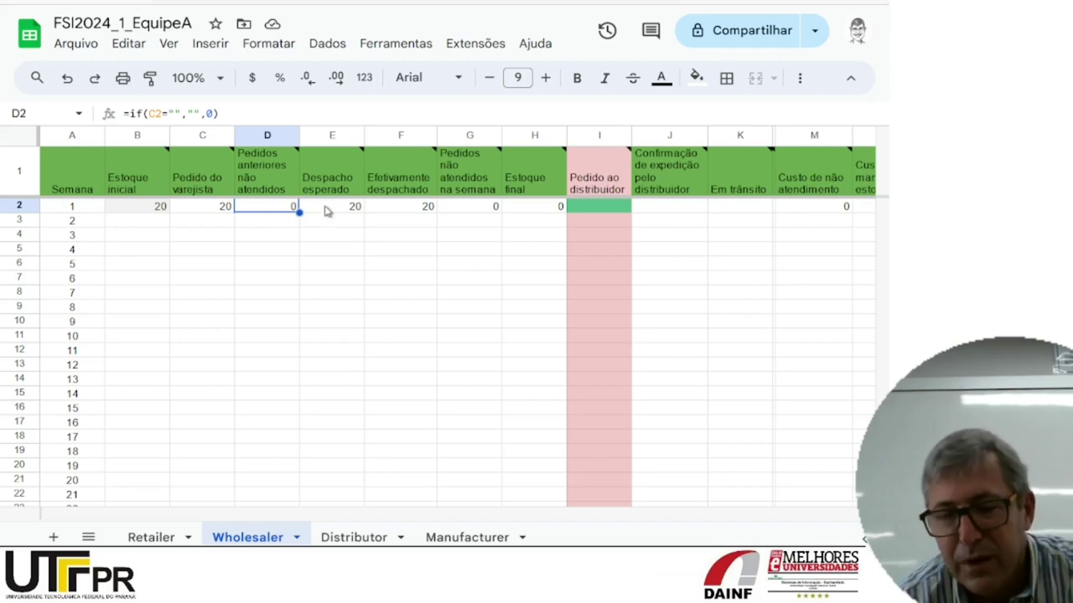
click(391, 211)
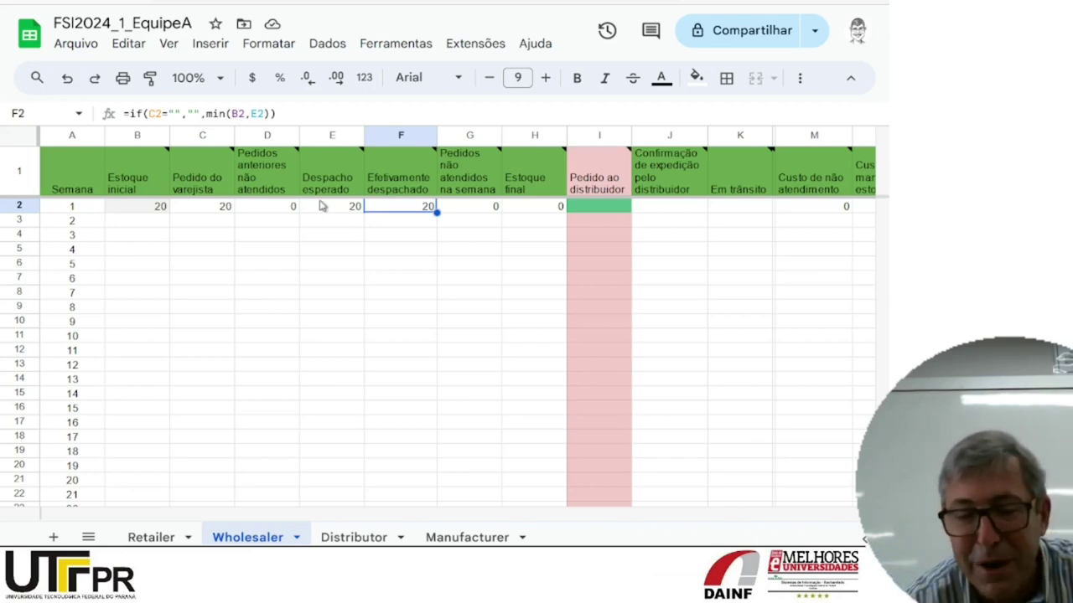
click(322, 206)
click(390, 211)
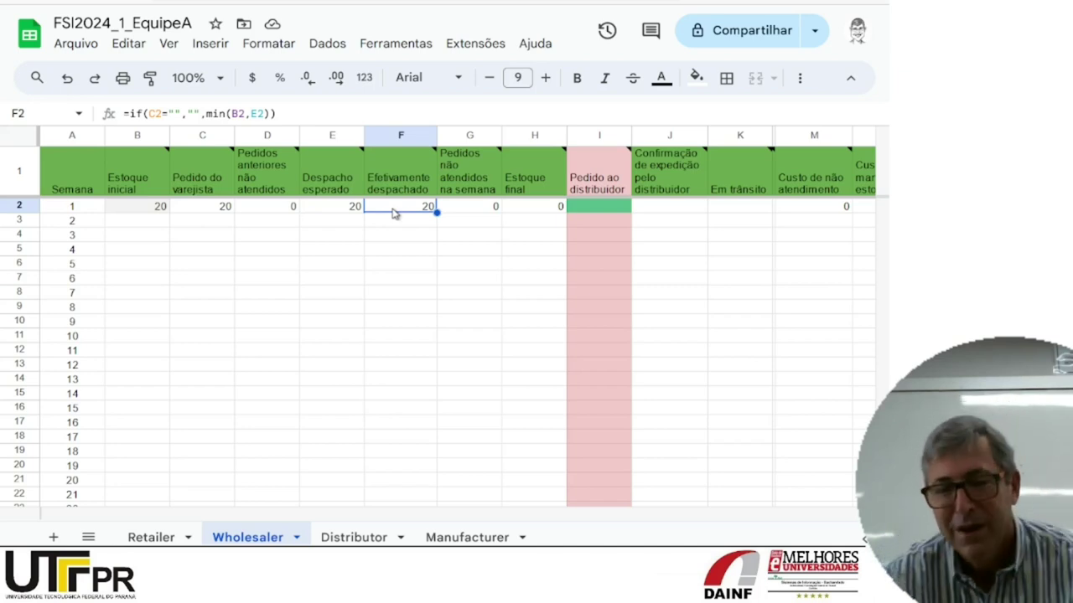
click(467, 212)
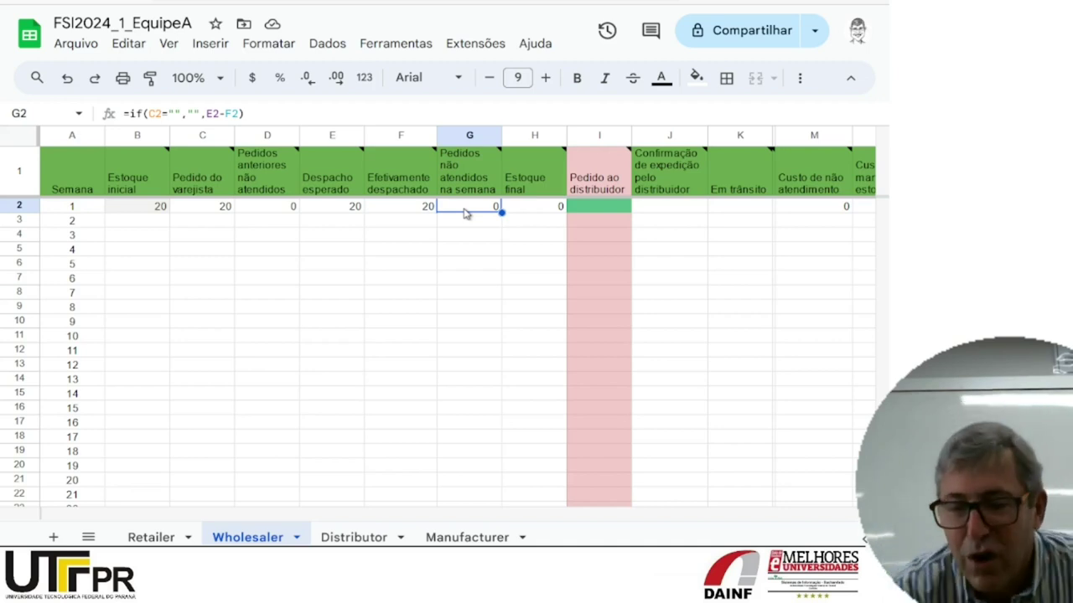
click(596, 211)
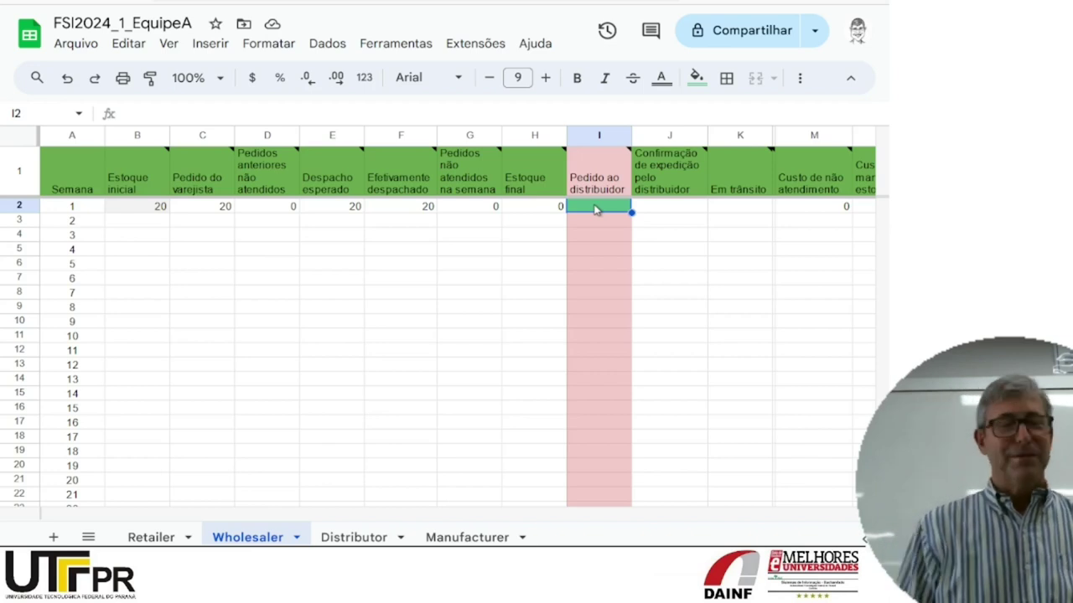
text(60)
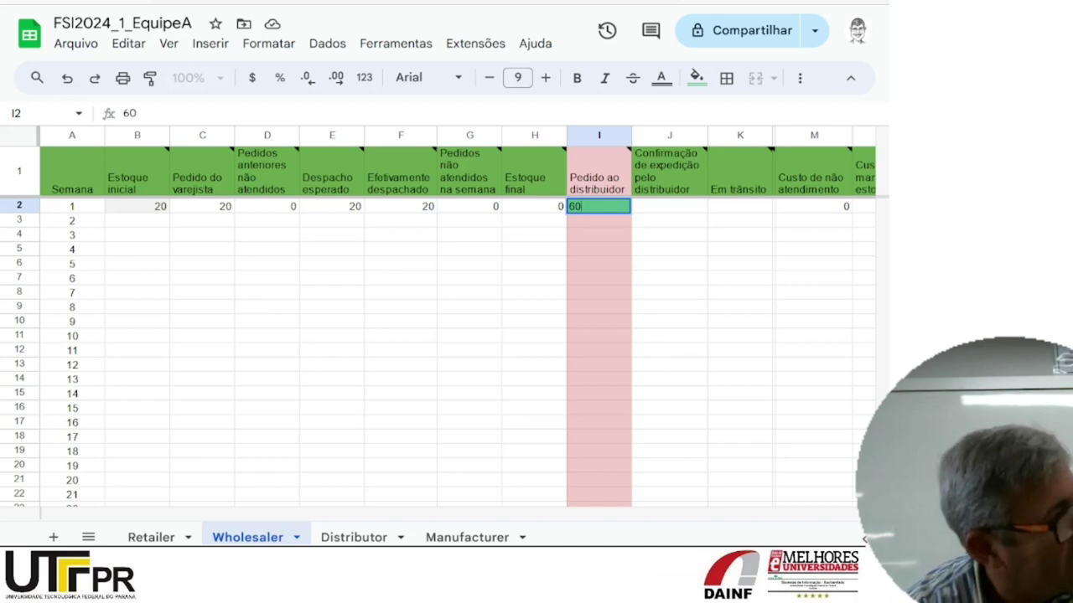
key(Return)
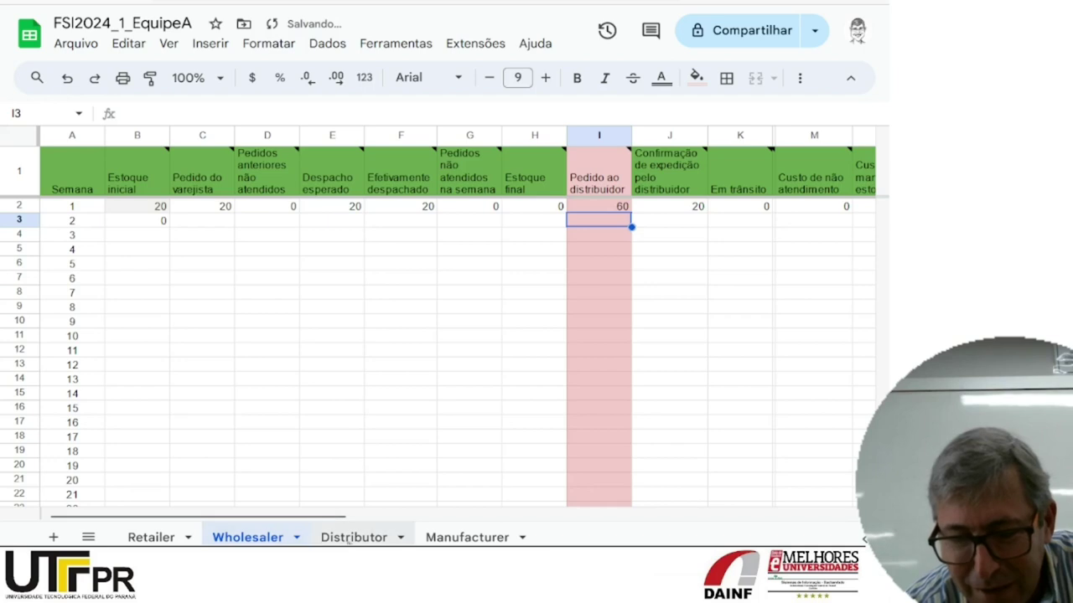
Step: Enter a week 1 order of 100 to the manufacturer (Pedido ao fabricante) on the Distributor sheet
click(352, 540)
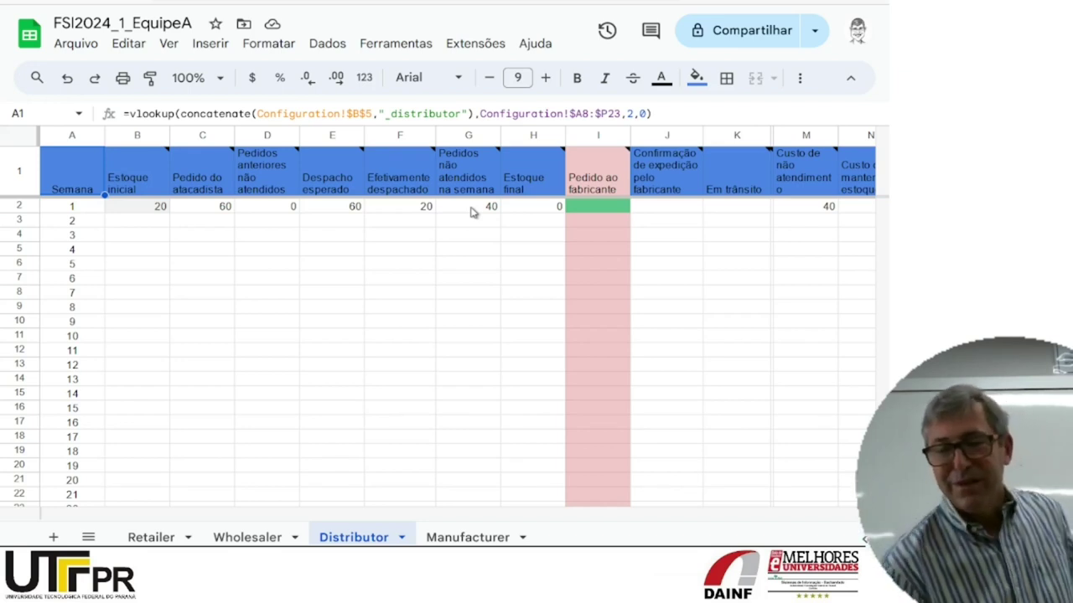
click(590, 211)
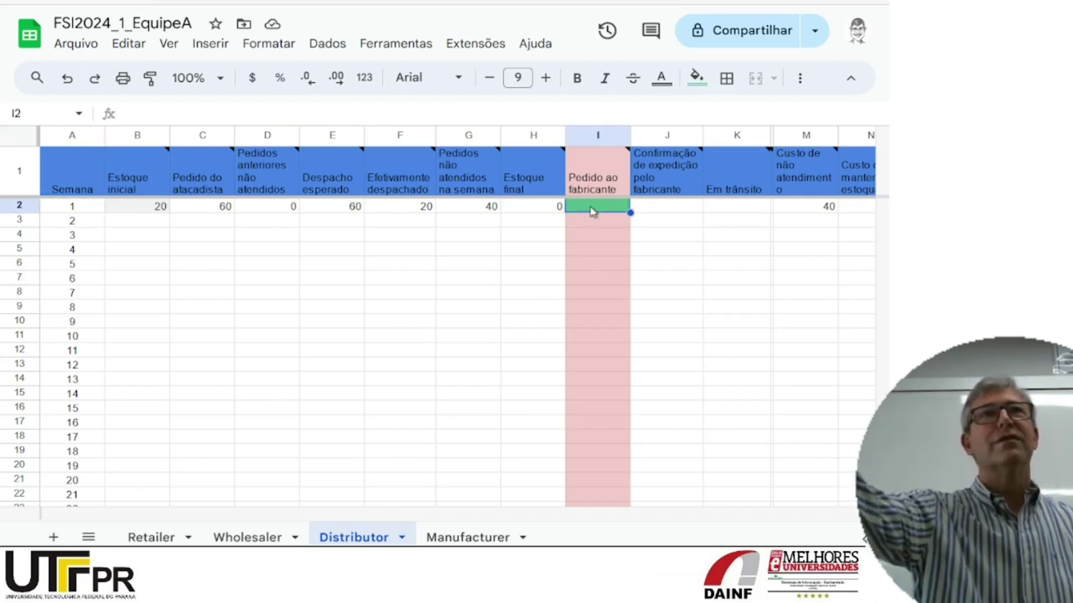
text(100)
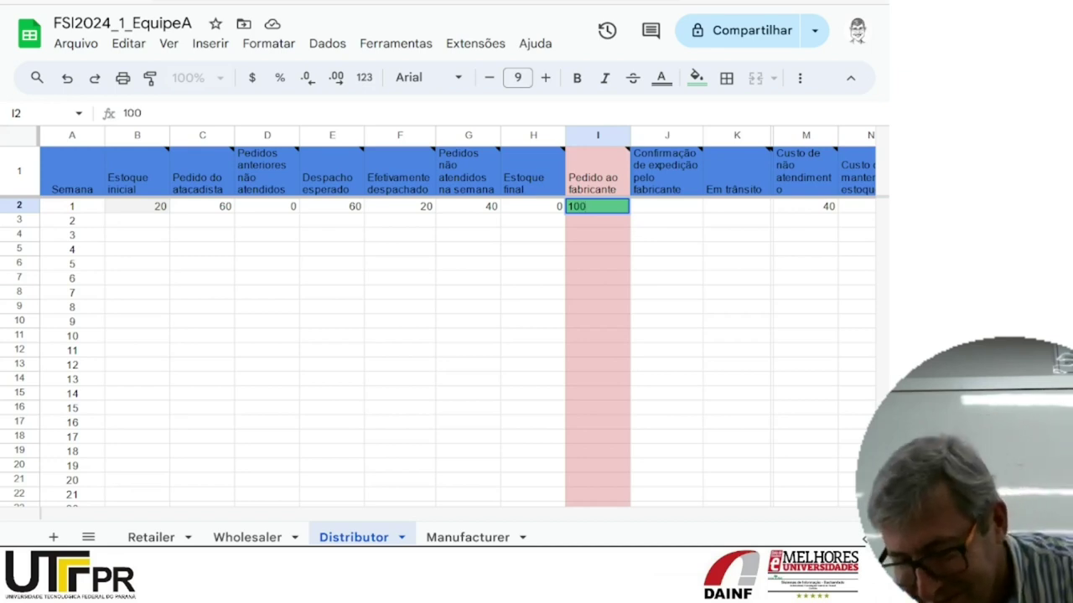
key(Return)
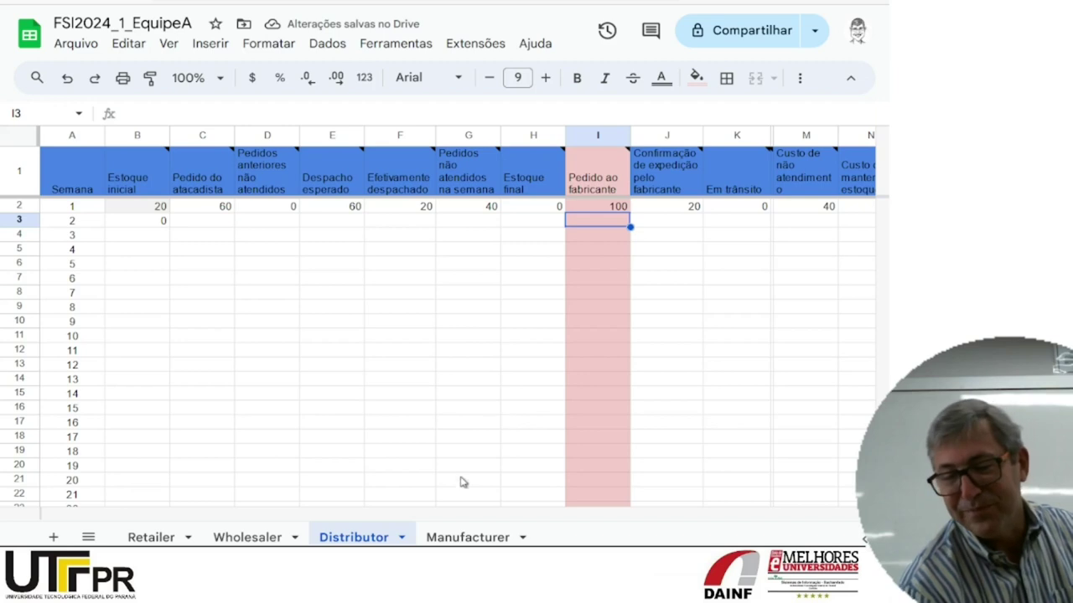
Step: Examine the week 1 cells on the Manufacturer sheet, from initial stock and distributor order through dispatch, unfilled orders and final stock
click(463, 538)
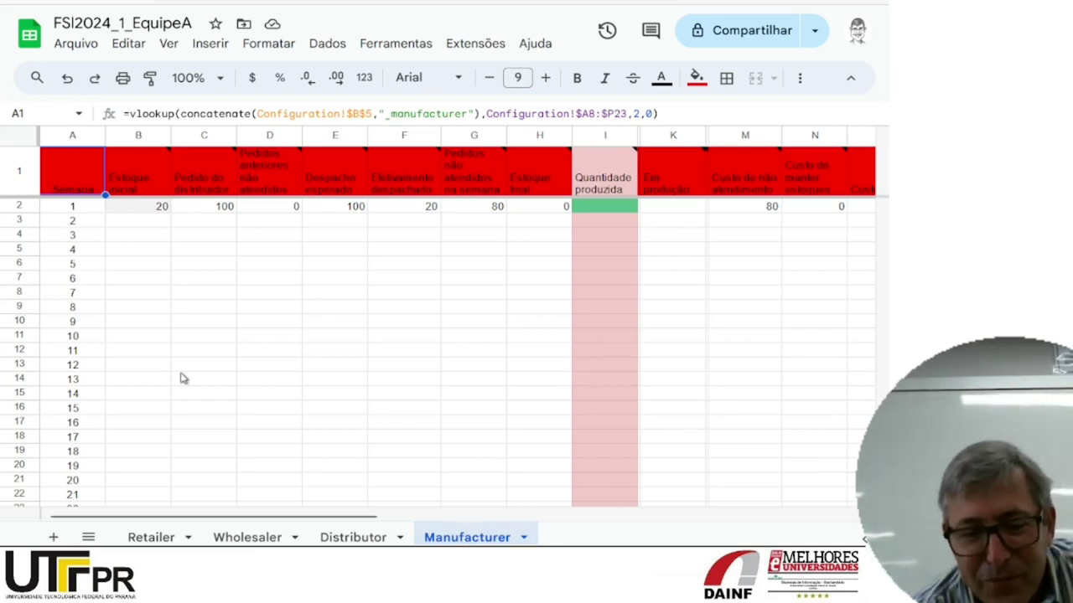
click(141, 211)
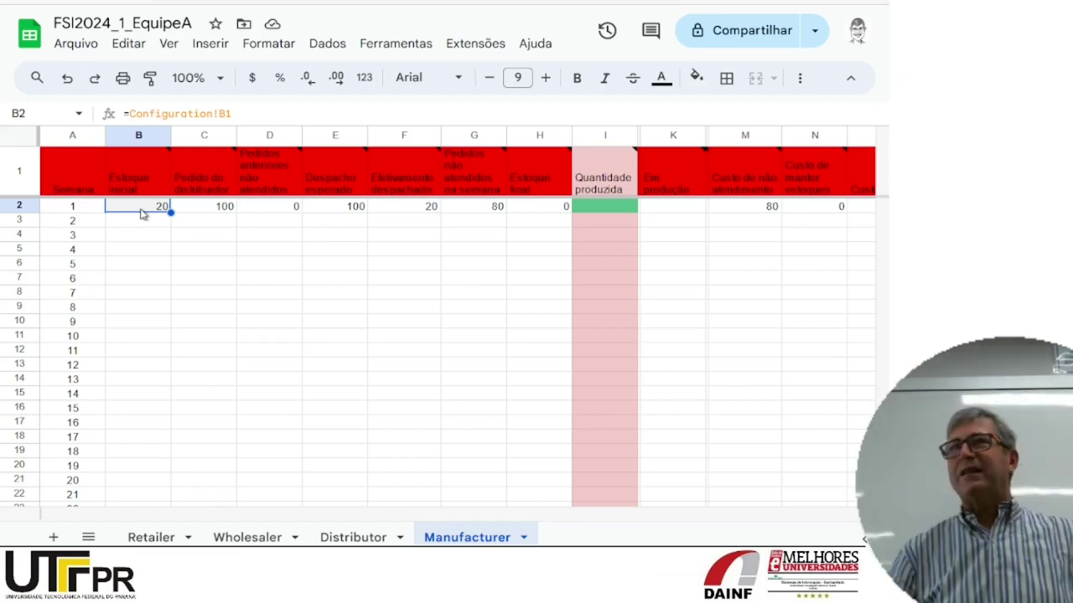
key(Right)
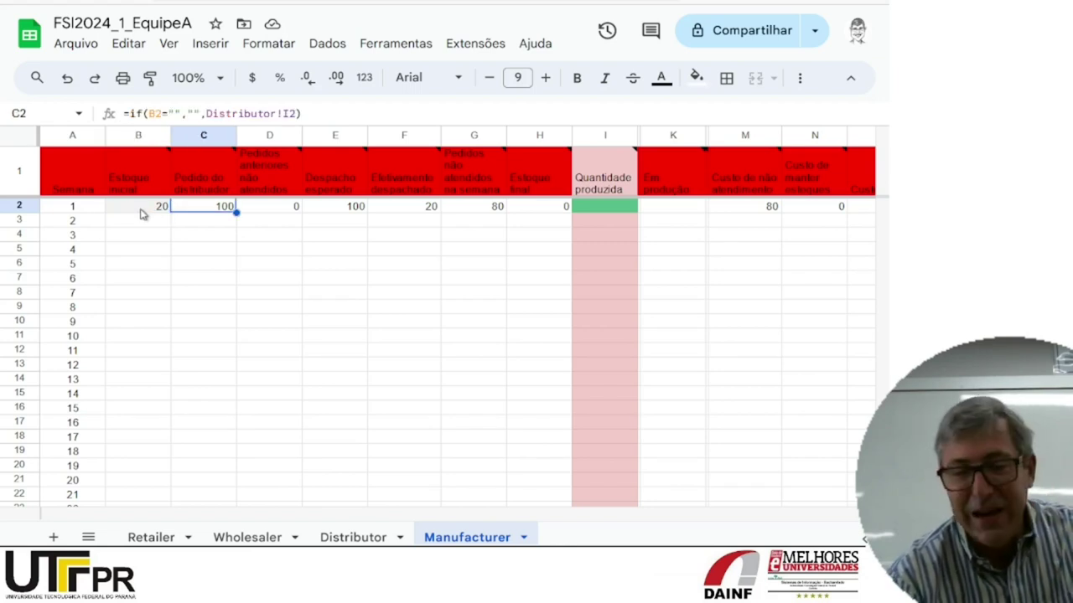
key(Right)
key(Right)
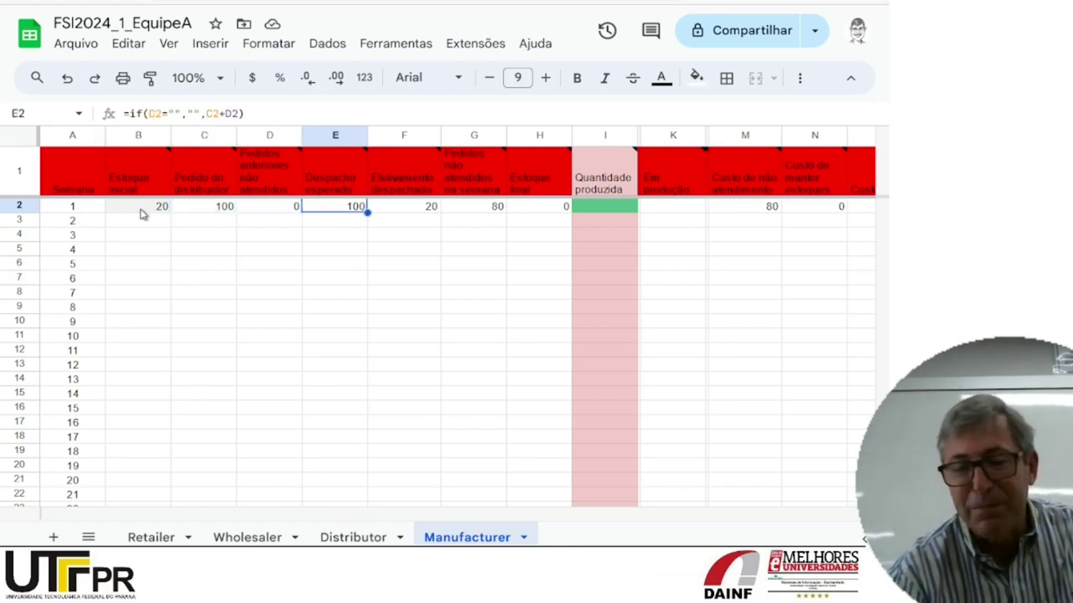
key(Right)
key(Right)
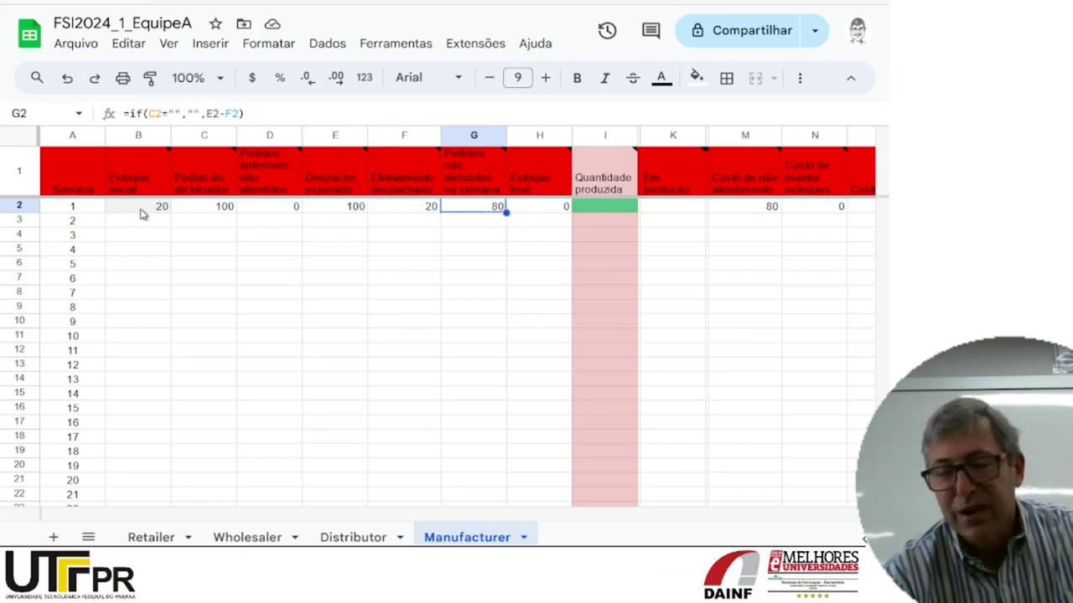
key(Right)
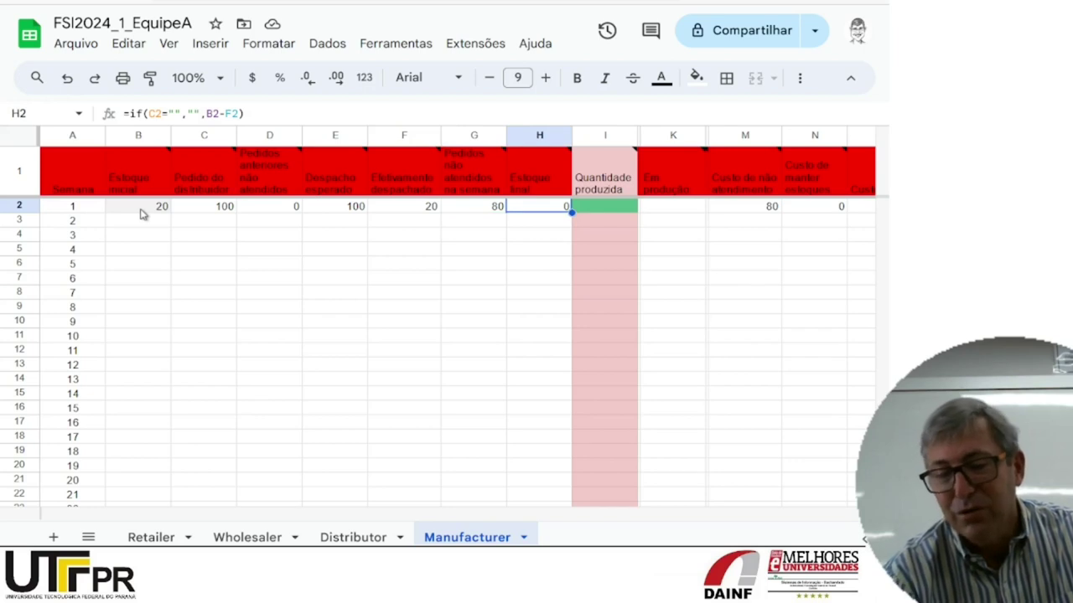
Step: Enter 200 as the week 1 quantity produced (Quantidade produzida) on the Manufacturer sheet
key(Right)
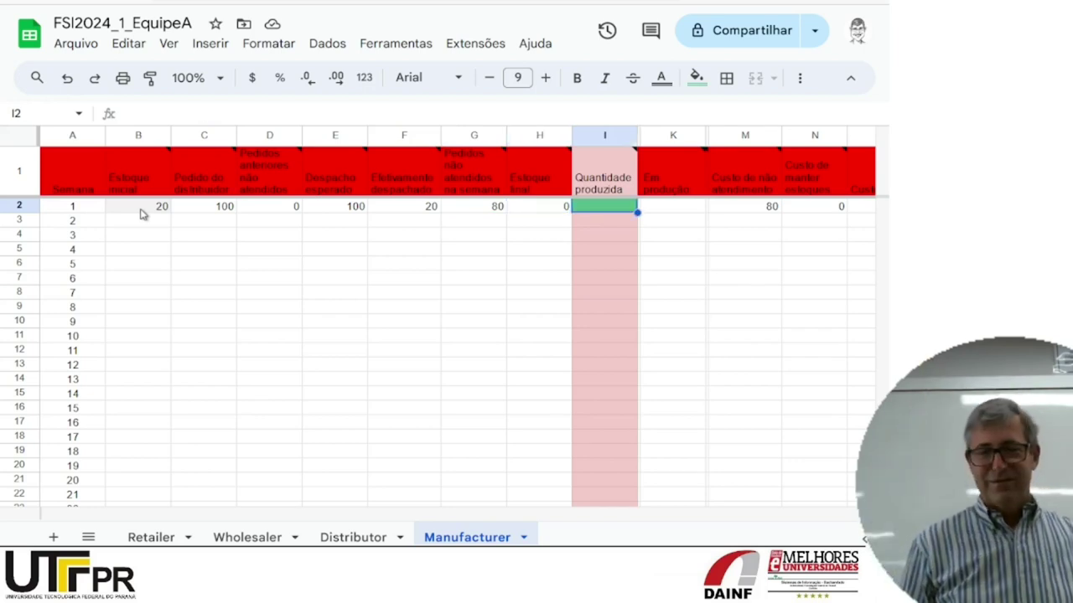
text(2)
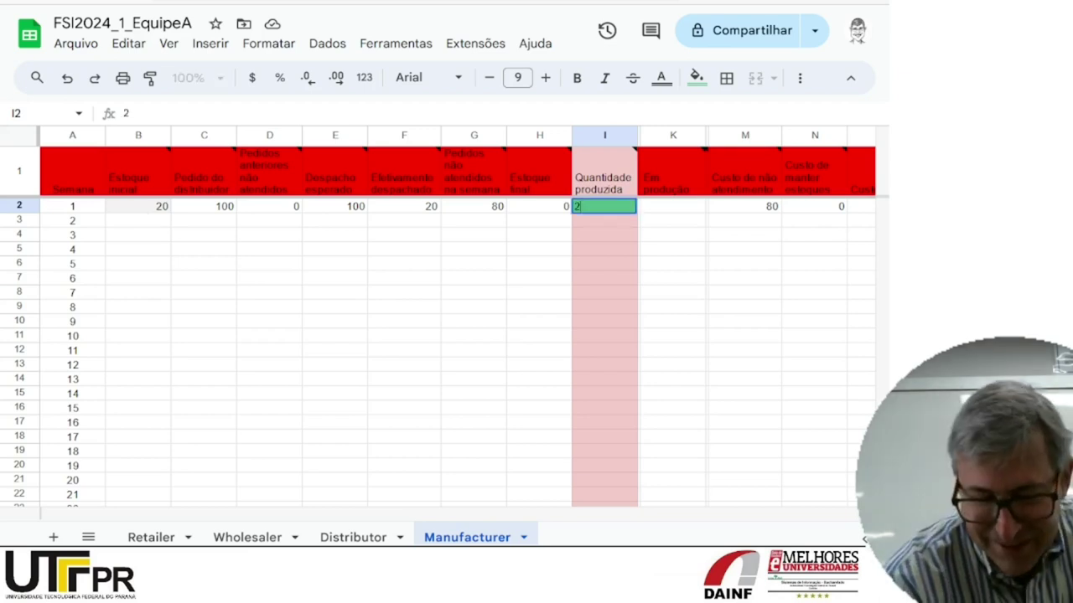
text(00)
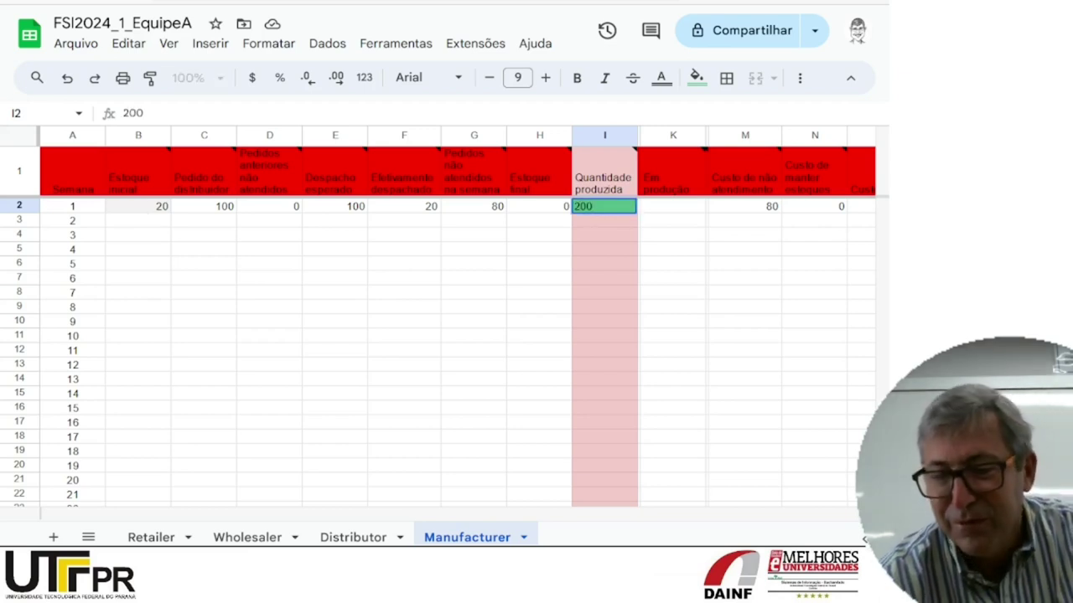
key(Return)
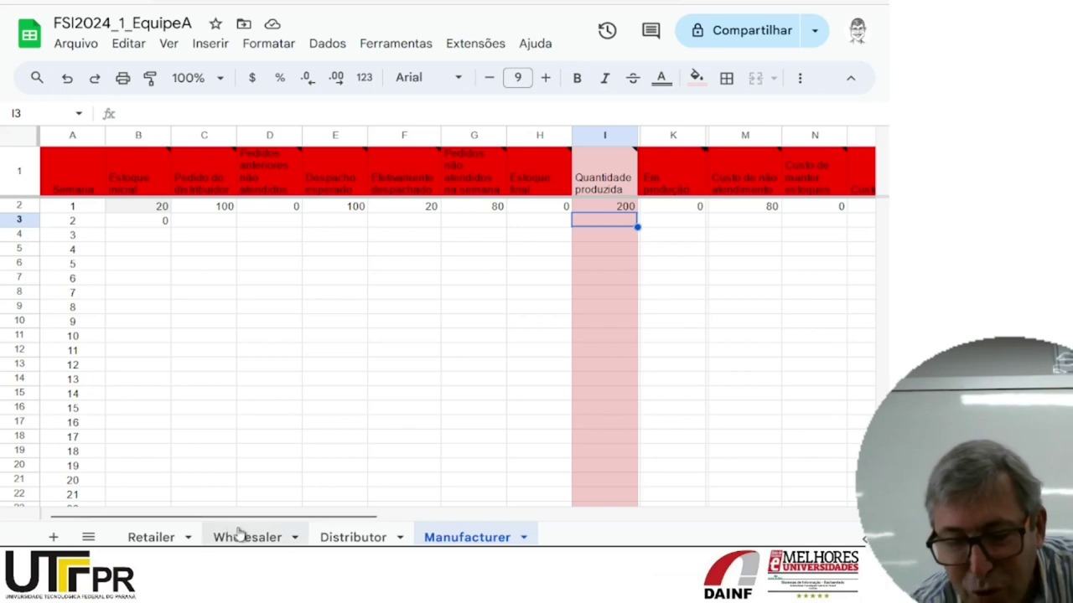
Step: Check the Distributor's week 1 manufacturer order and shipment confirmation cells, and the Retailer's week 2 in-transit (Em trânsito) cell
click(352, 539)
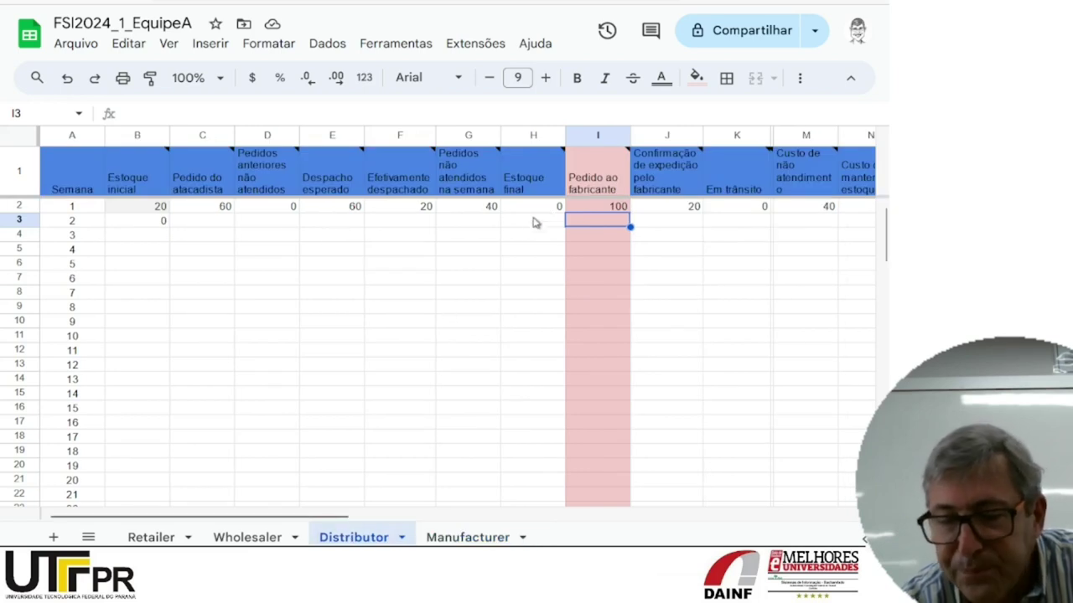
click(593, 207)
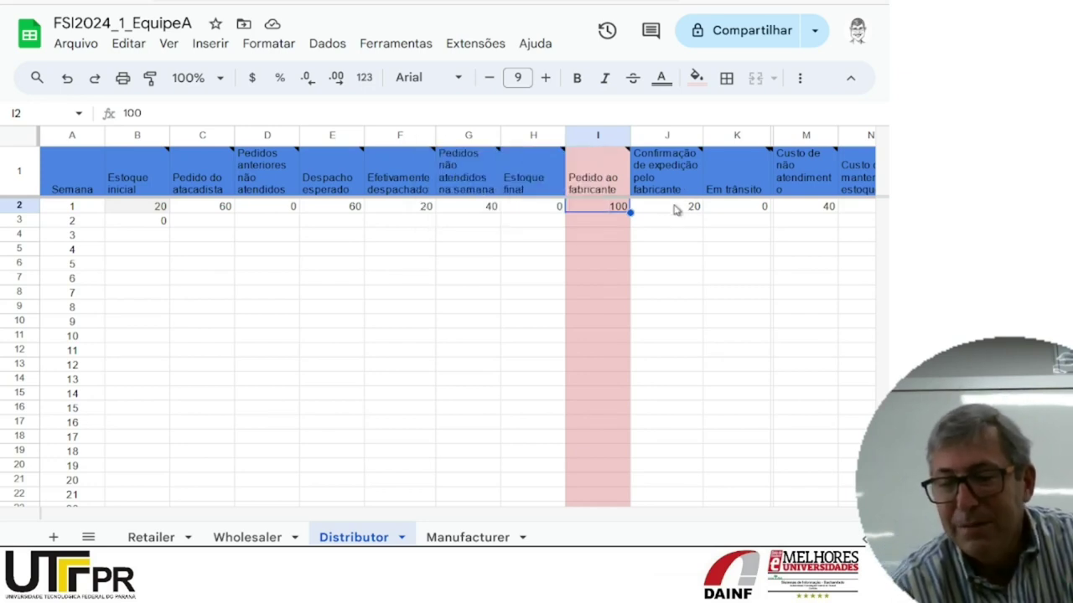
click(677, 210)
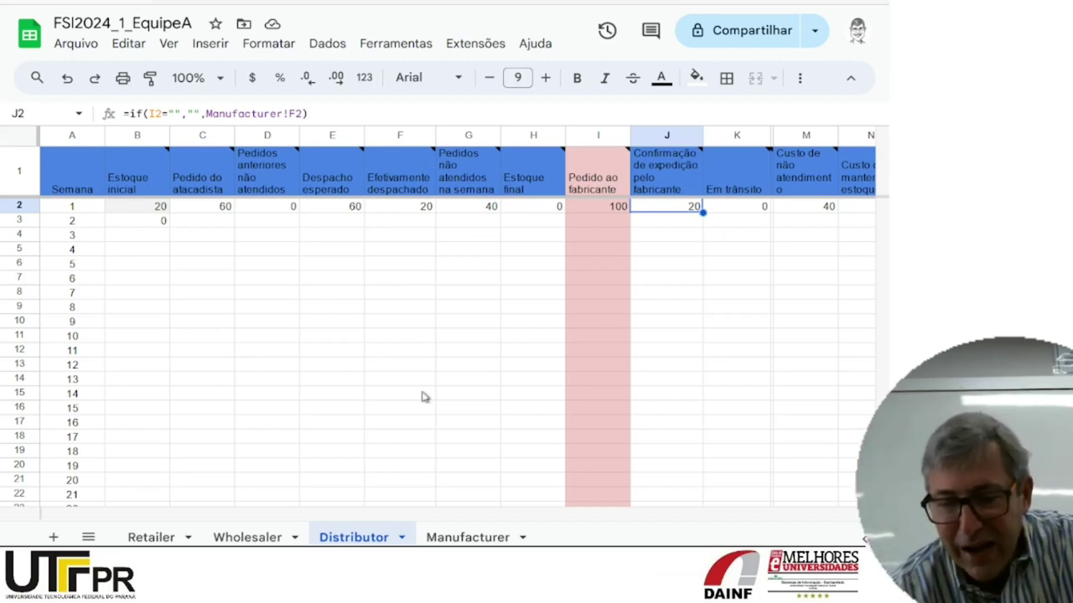
click(152, 538)
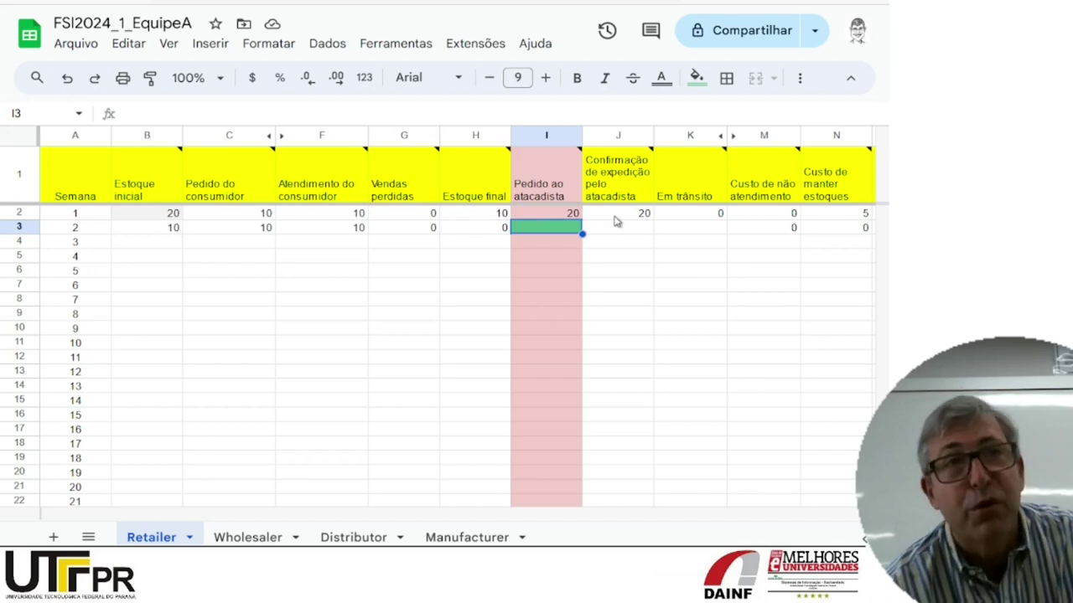
click(684, 233)
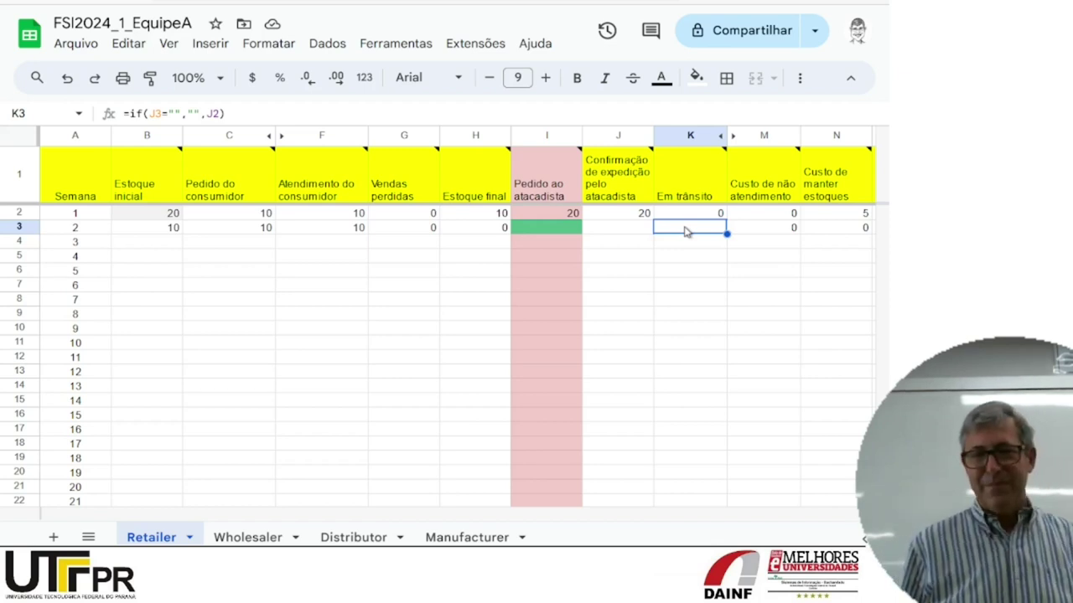
Step: Clear the week 1 order to the wholesaler (Pedido ao atacadista) on the Retailer sheet
right_click(563, 216)
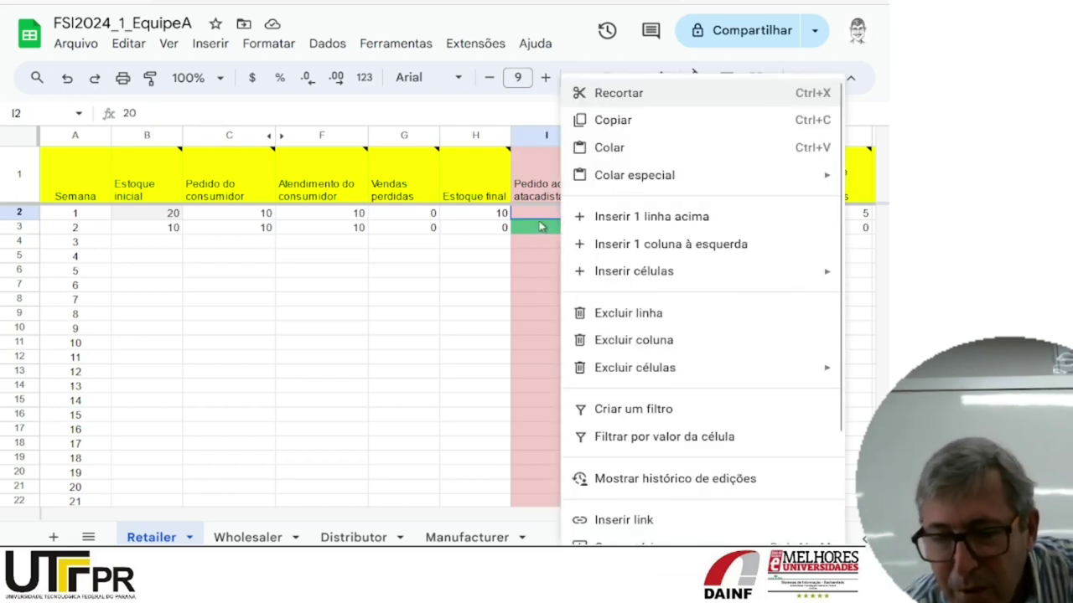
click(536, 217)
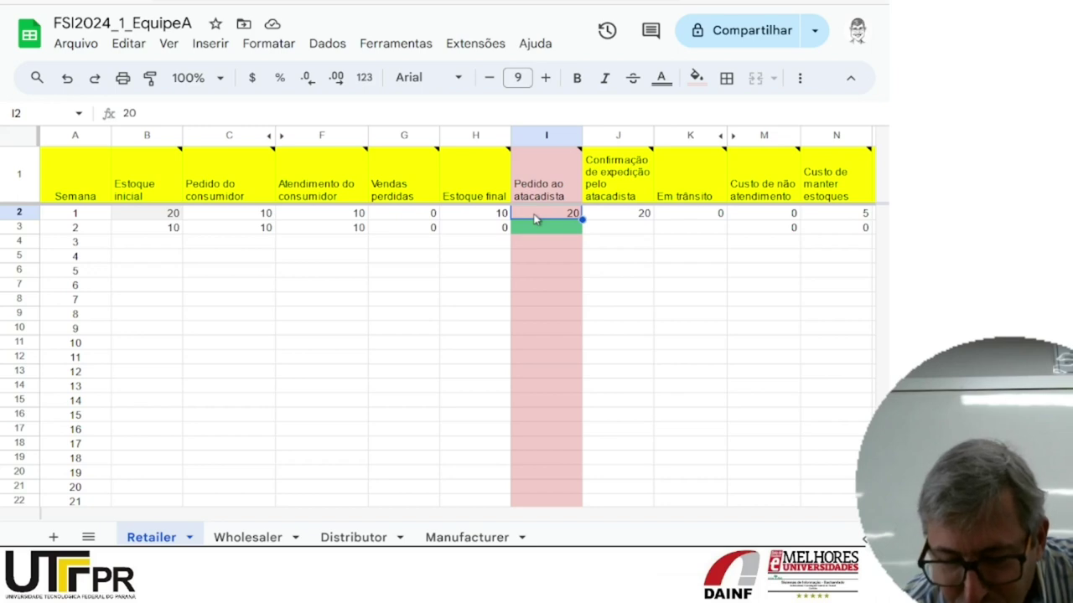
key(Delete)
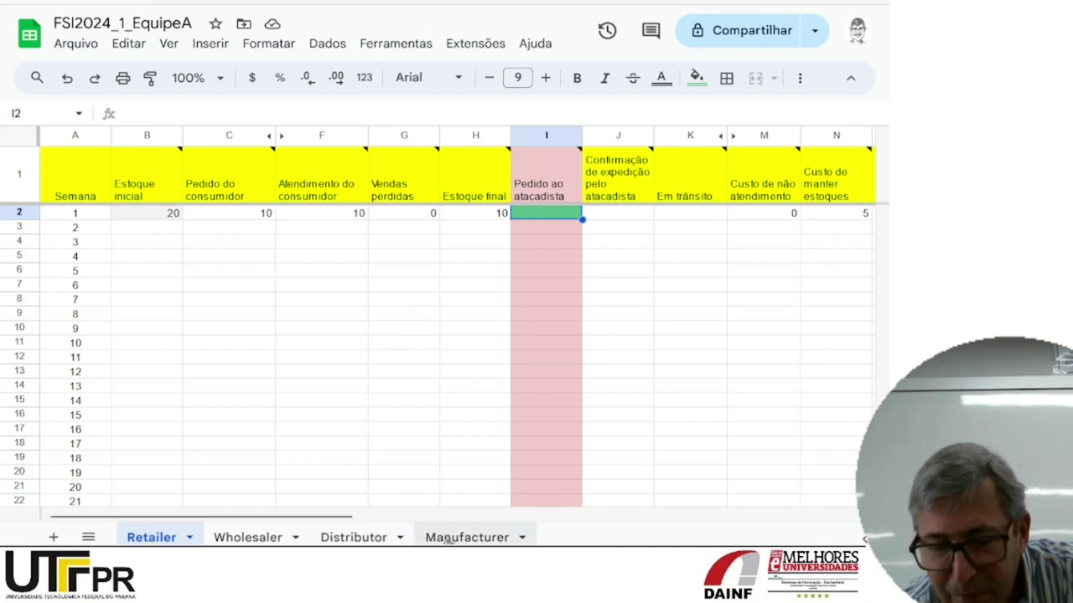
Step: Clear the week 1 quantity produced (Quantidade produzida) on the Manufacturer sheet
right_click(449, 537)
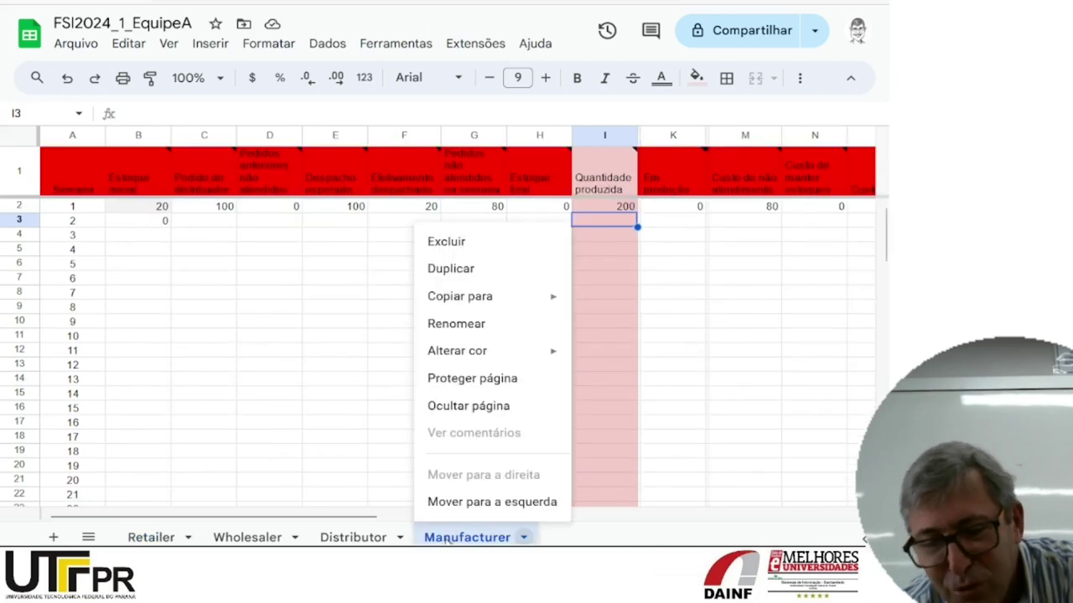
click(603, 211)
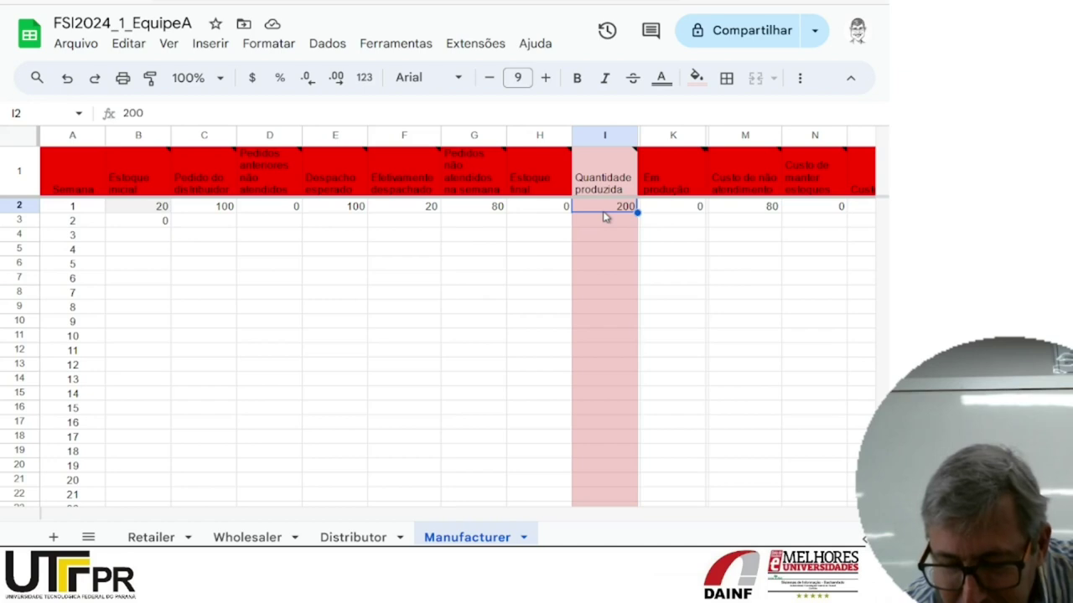
key(Delete)
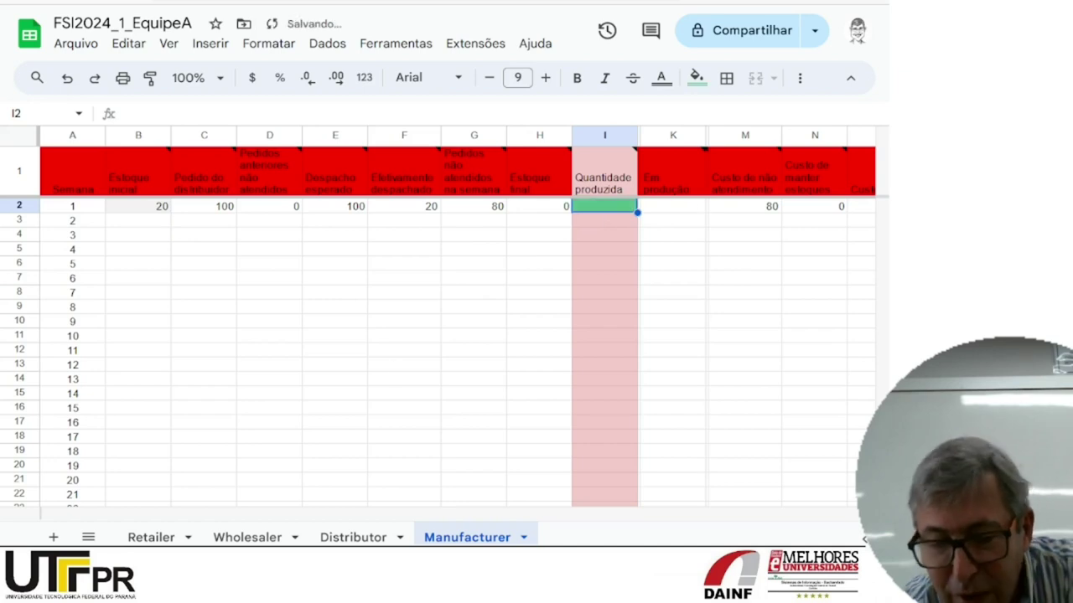
Step: Clear the week 1 order to the distributor (Pedido ao distribuidor) on the Wholesaler sheet and return to the Retailer sheet
click(247, 537)
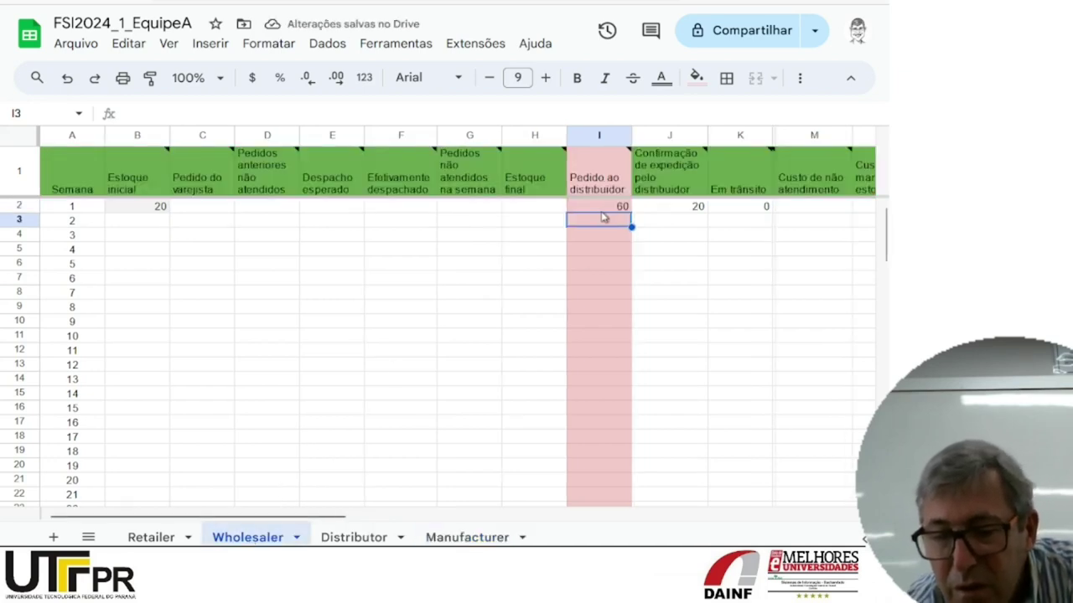
click(602, 212)
key(Delete)
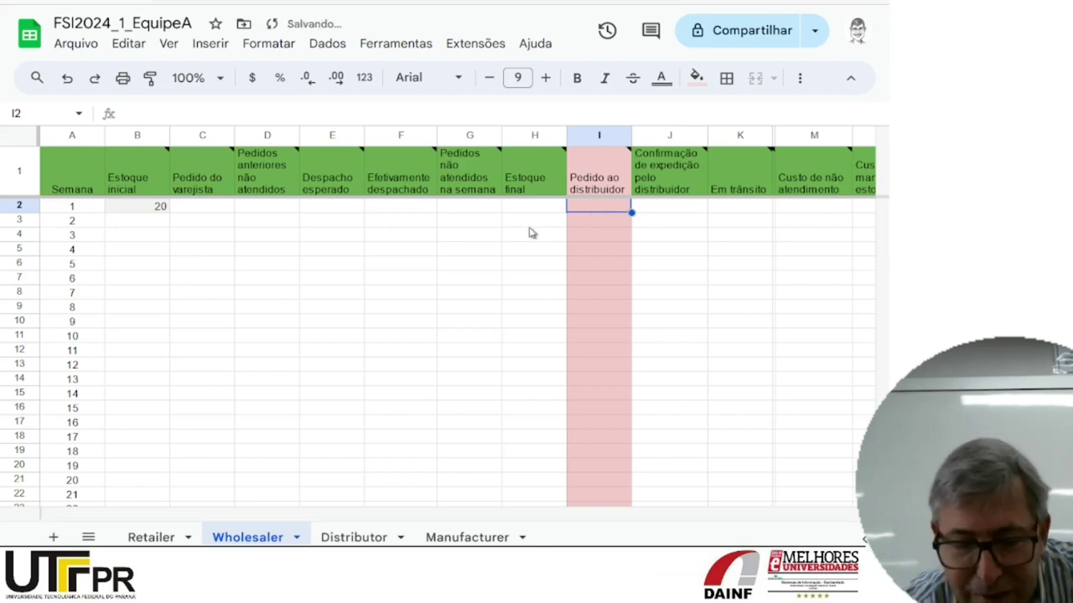
click(149, 537)
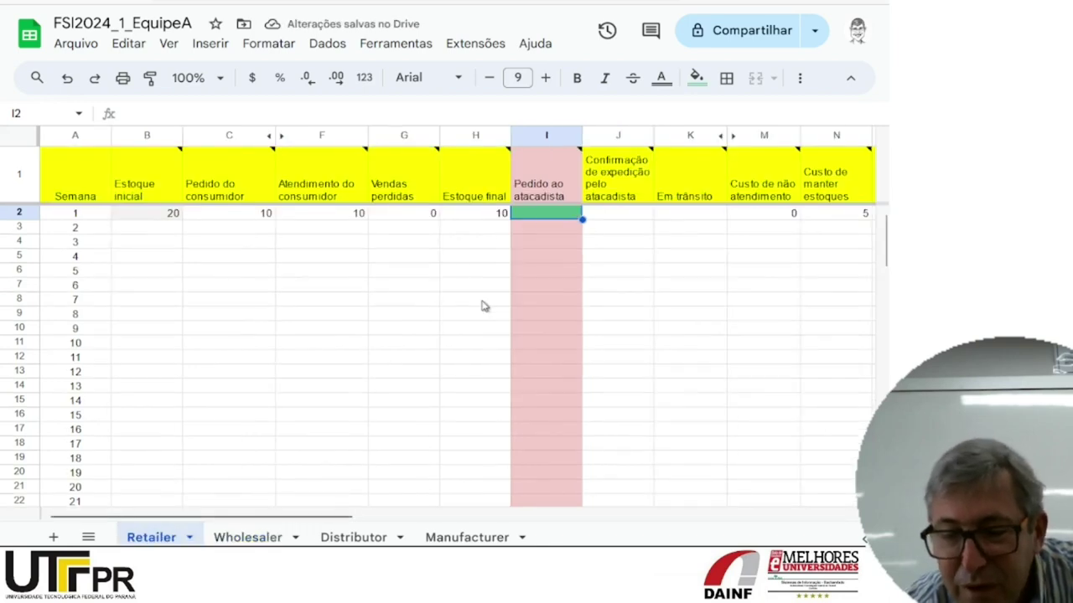
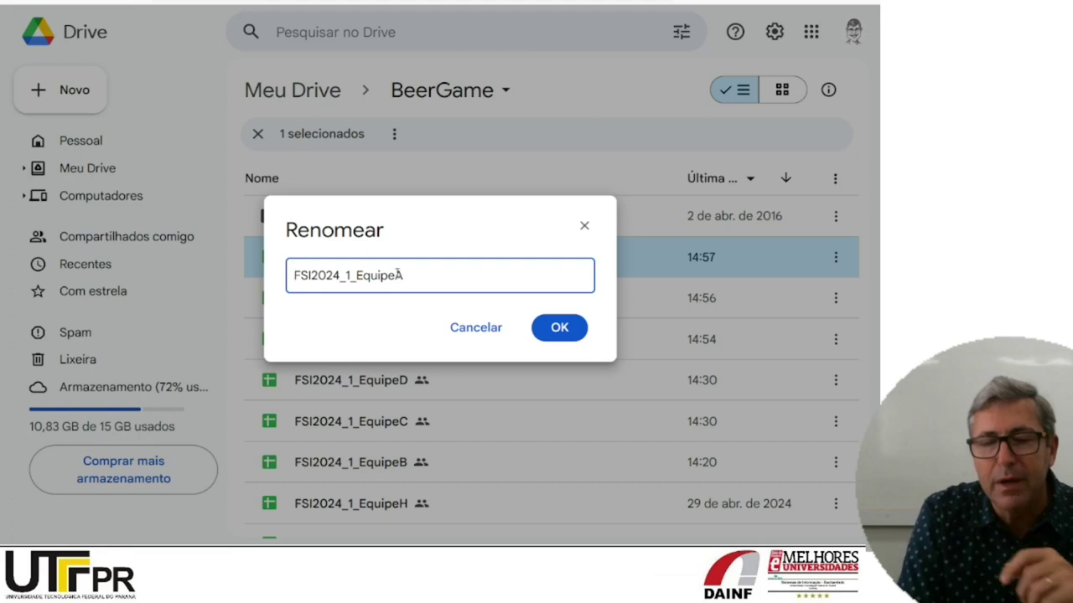
Step: Rename the copied EquipeA spreadsheet in the BeerGame folder as FSI2024_1_EquipeInformacaoHonesta
text(Informacao)
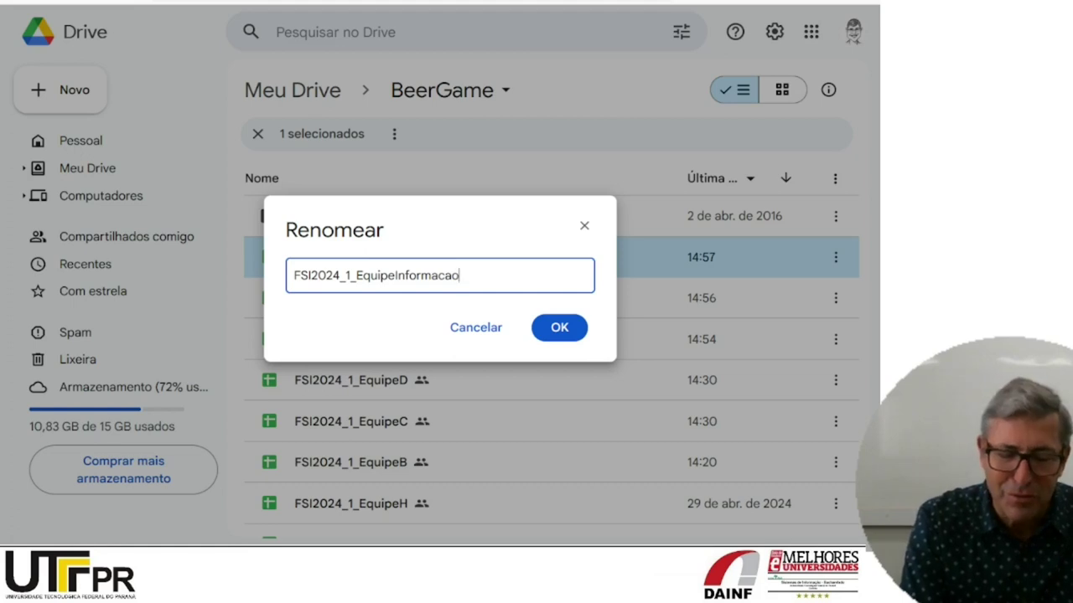
text(Honesta)
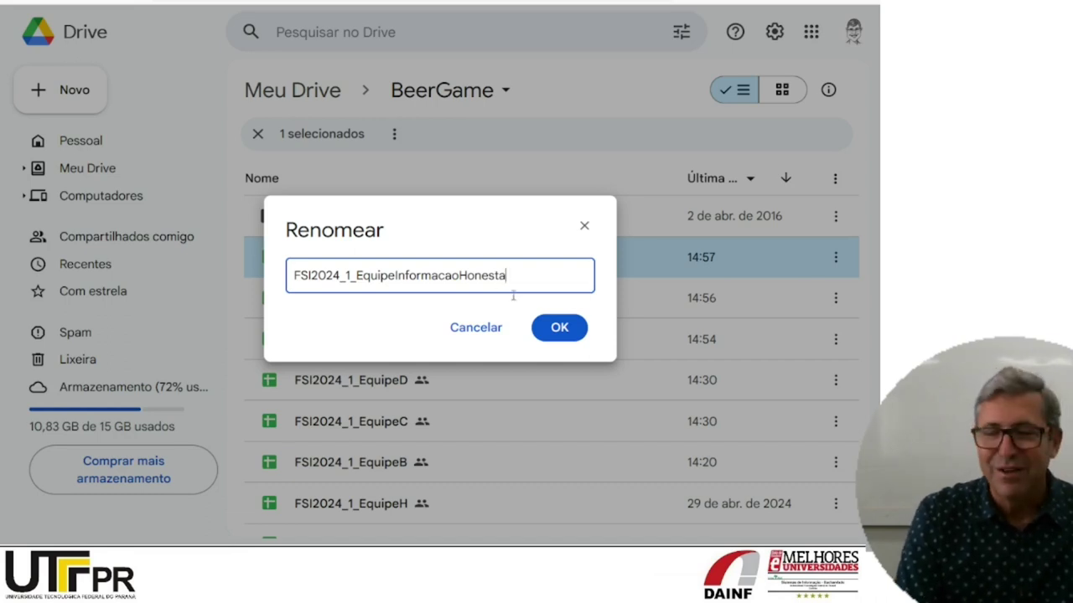
click(560, 329)
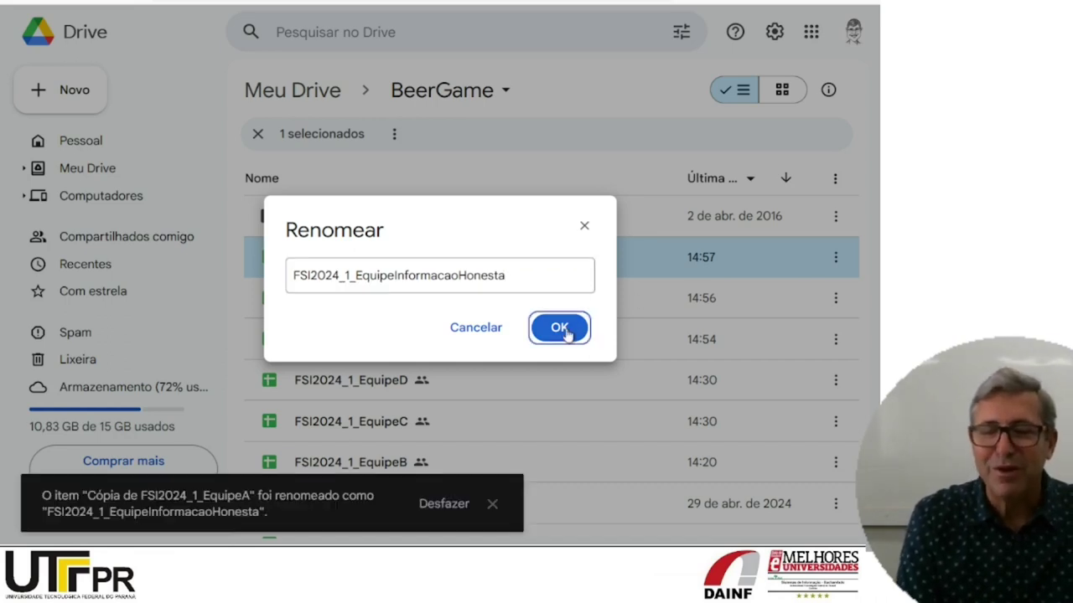
Step: Open FSI2024_1_EquipeInformacaoHonesta, set the Retailer's week 1 wholesaler order in I2 to =C2 and fill the formula down to I31
double_click(431, 264)
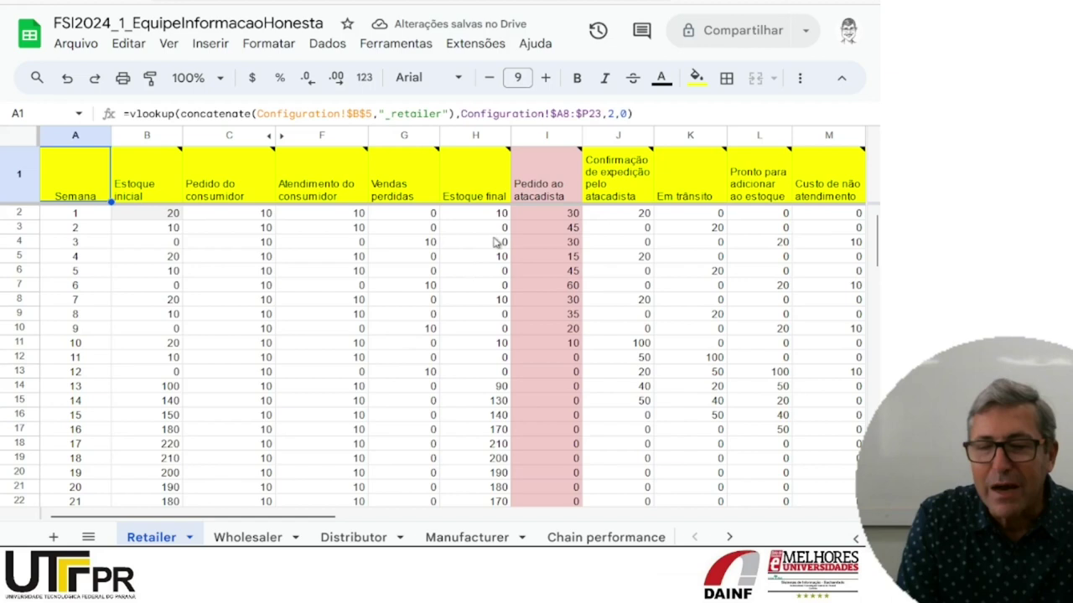
click(532, 217)
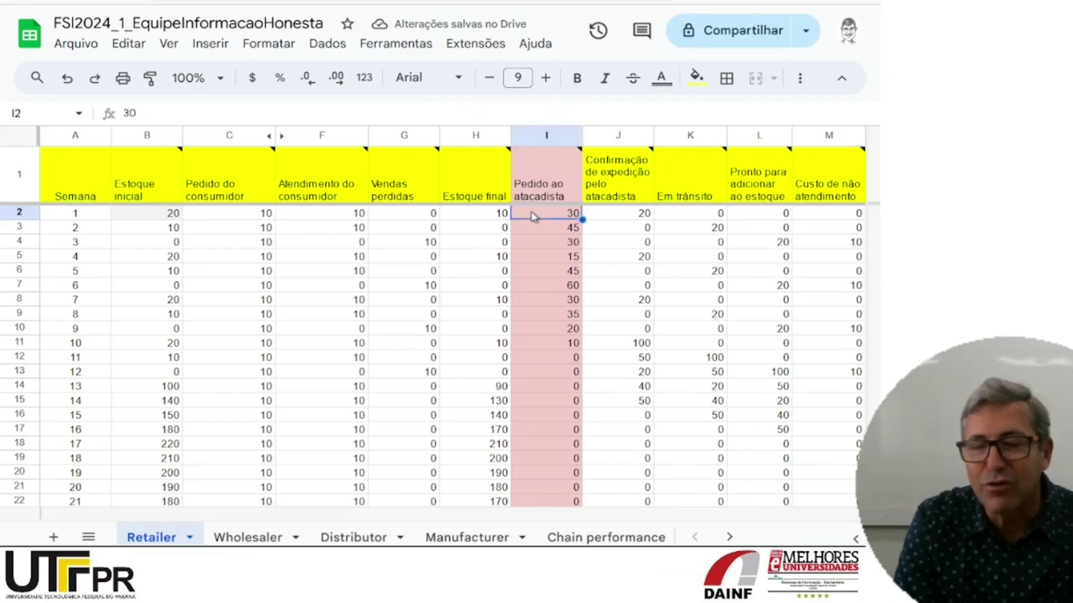
text(=)
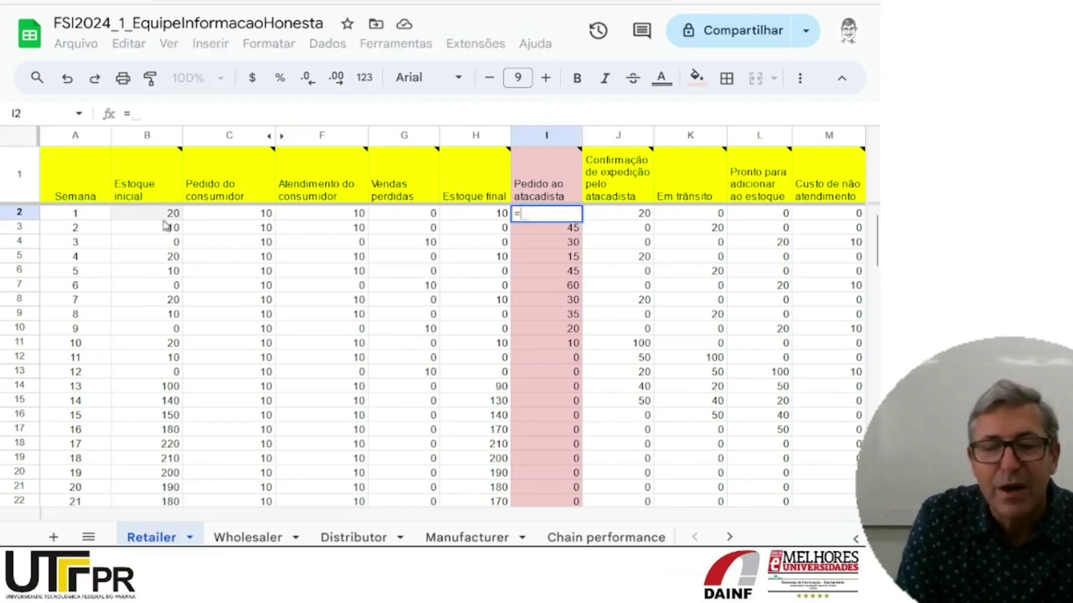
click(225, 216)
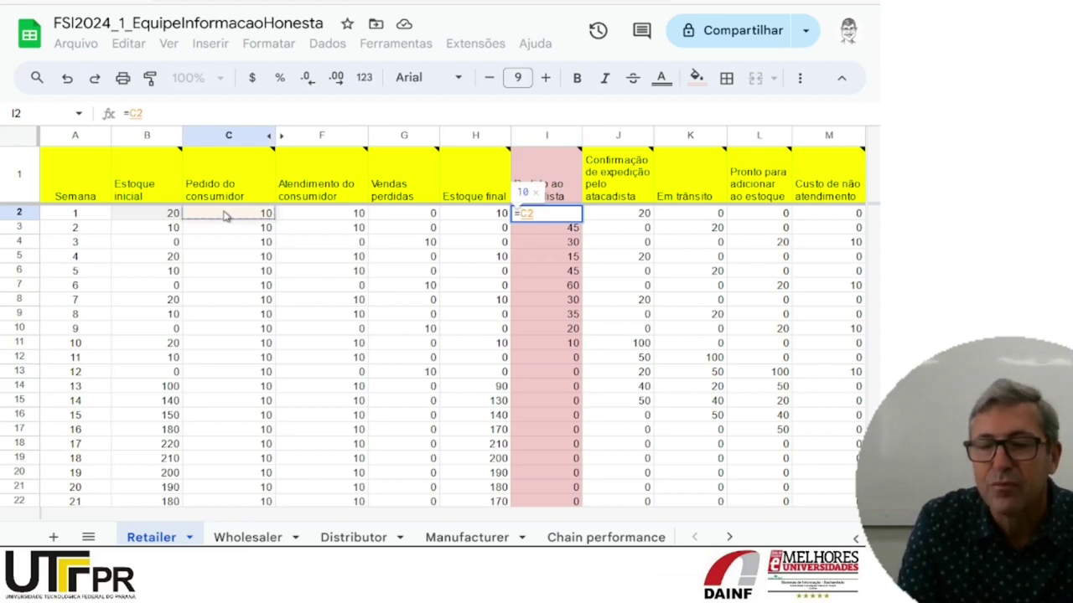
key(Return)
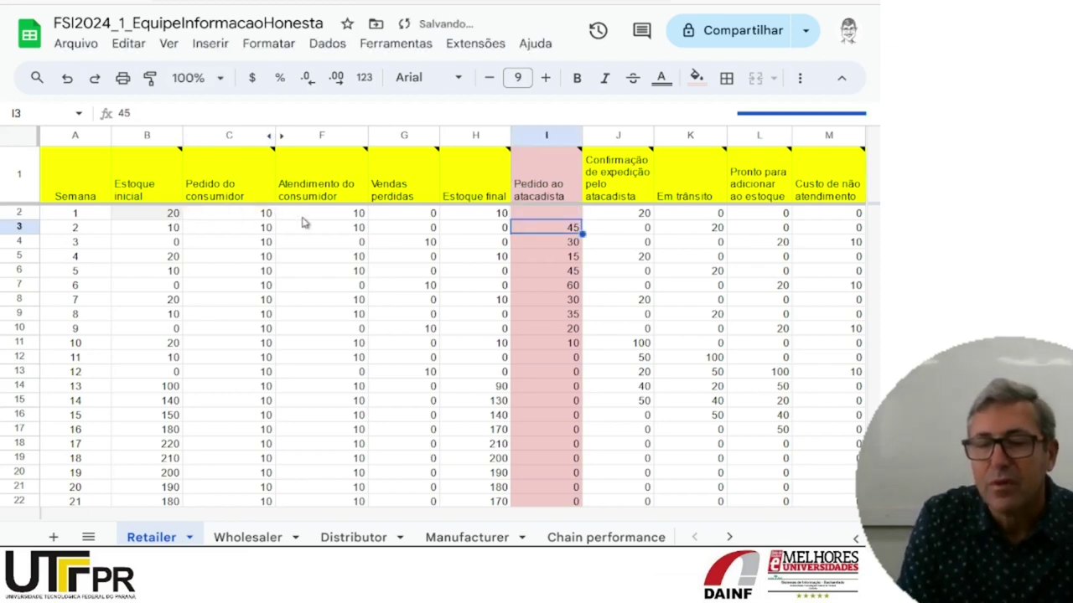
click(559, 215)
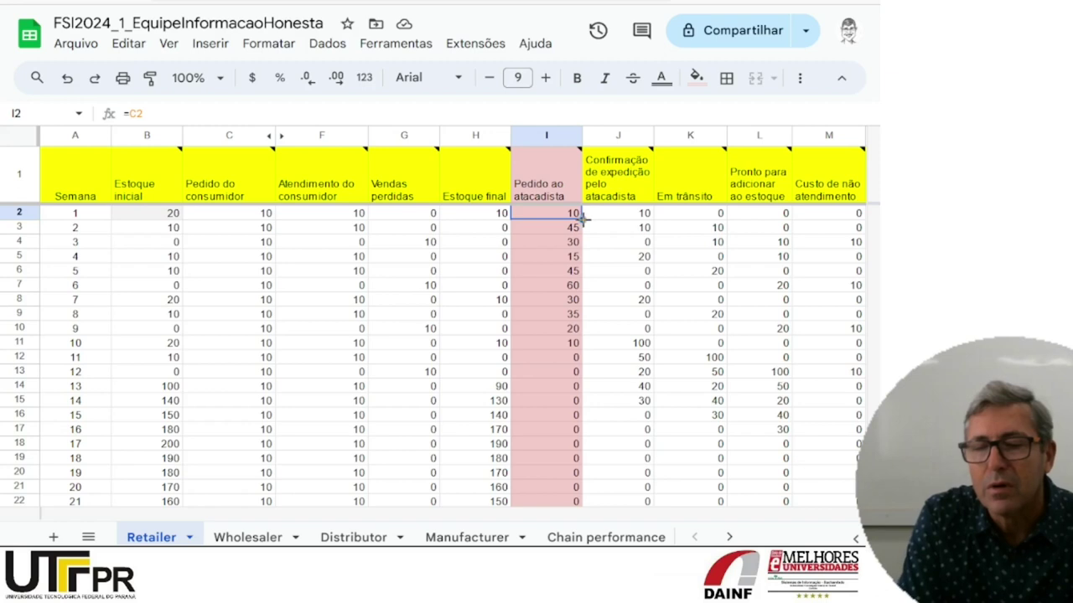
drag(584, 218, 577, 480)
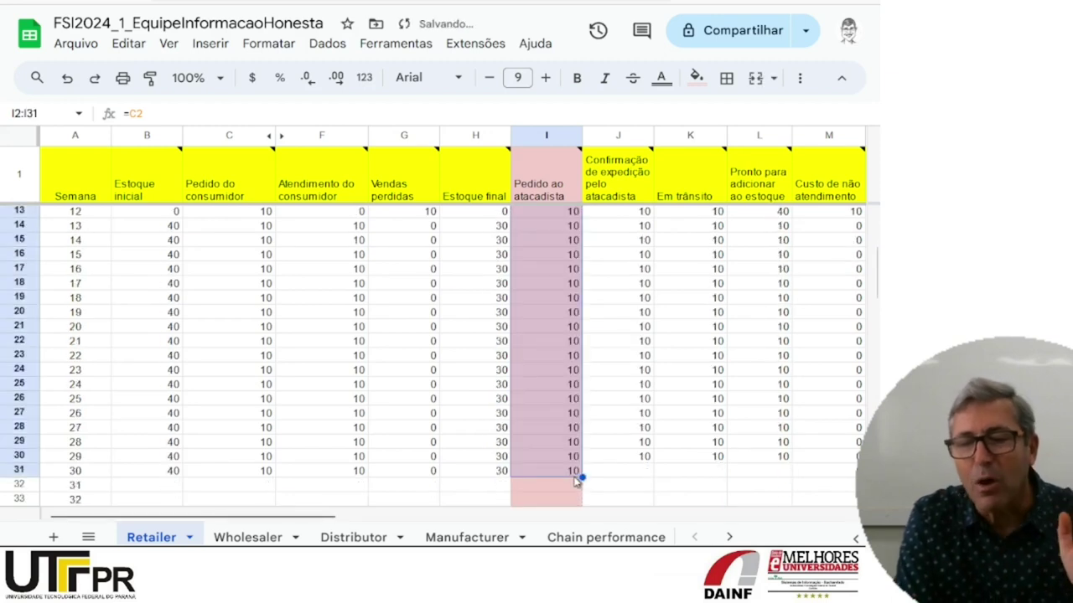
Step: On the Wholesaler sheet, set the week 1 distributor order in I2 to =C2 and fill the formula down to I29
click(256, 540)
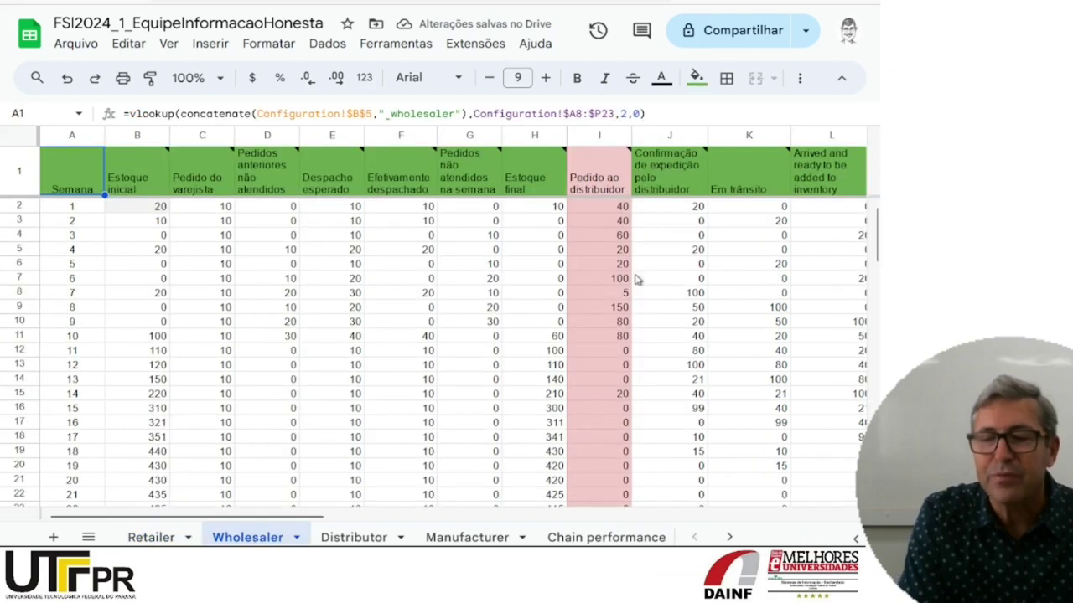
click(610, 213)
text(=)
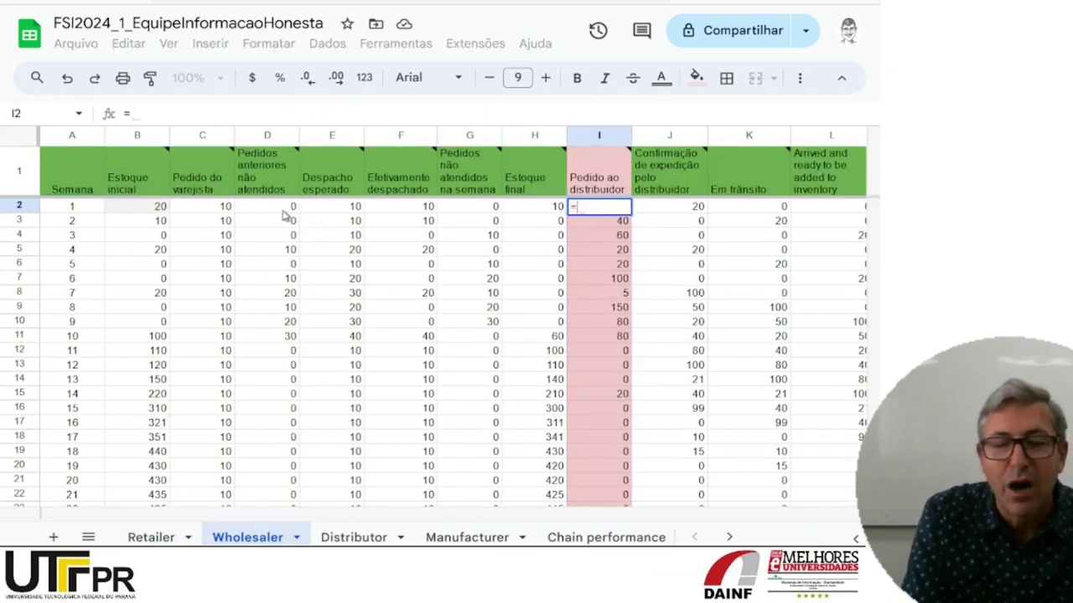
click(228, 209)
key(Return)
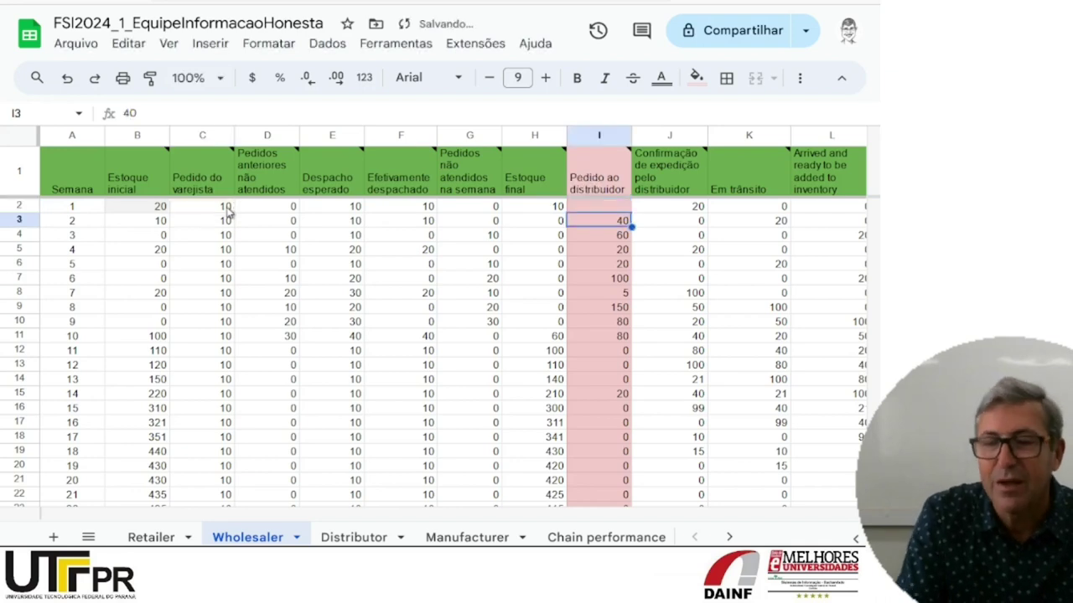
click(610, 209)
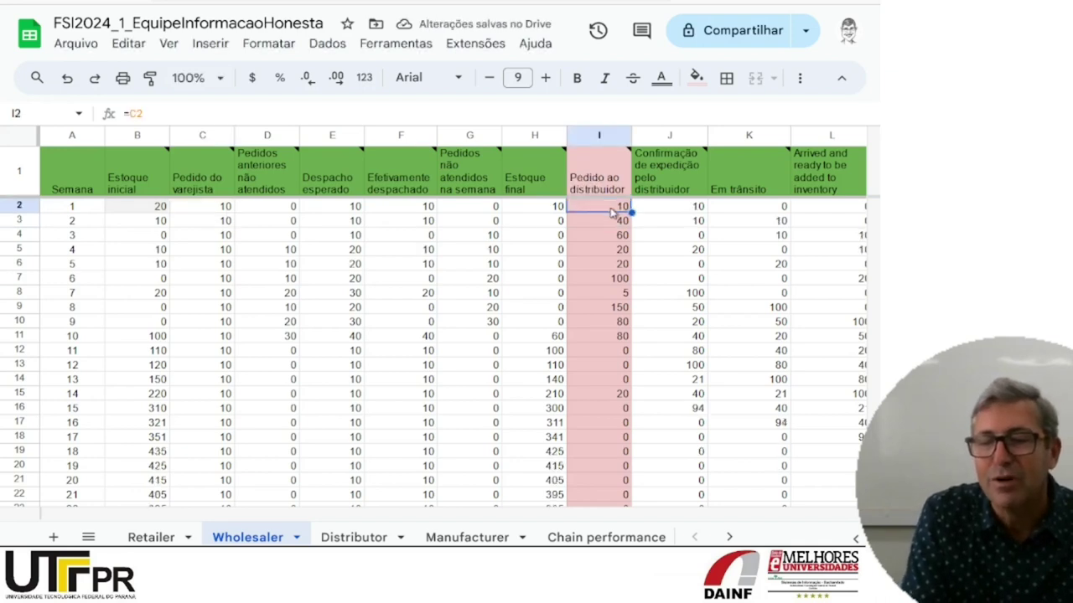
drag(633, 212, 624, 429)
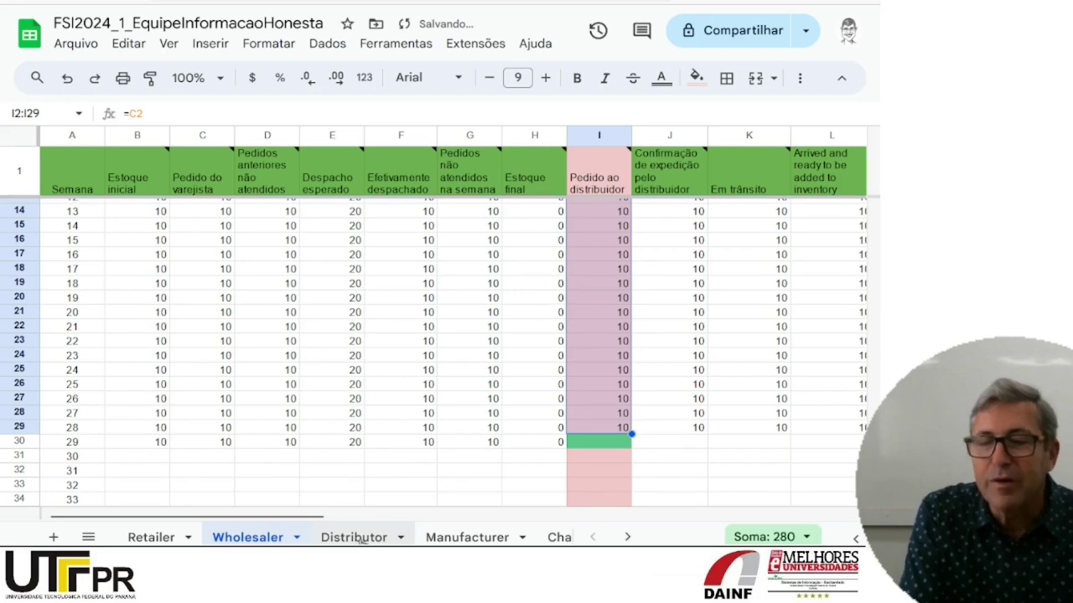
Step: On the Distributor sheet, set the week 1 manufacturer order in I2 to =C2 and fill the formula down to I29
click(361, 542)
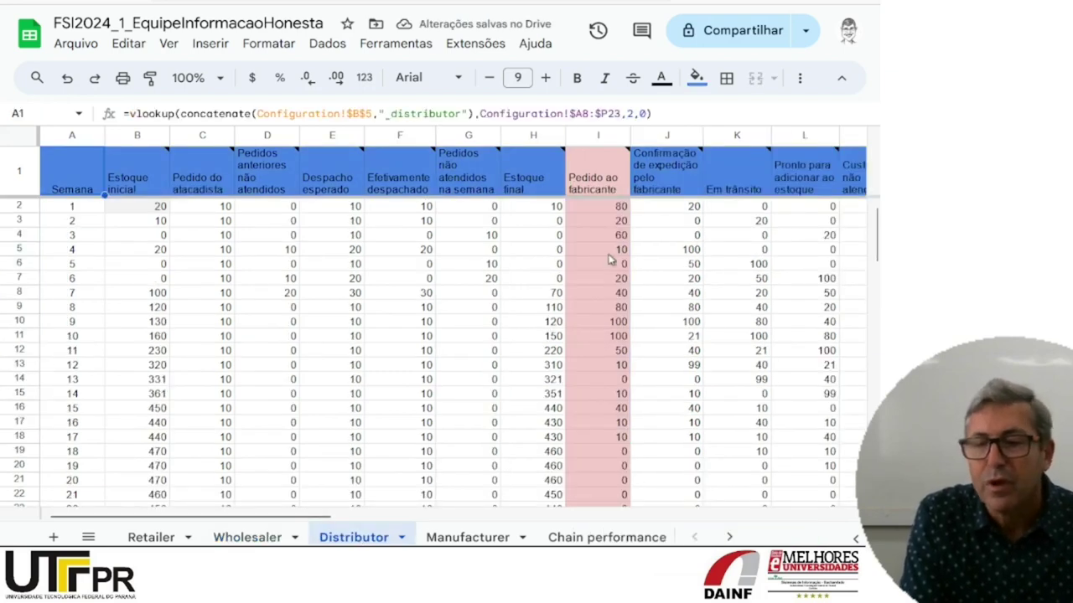
click(609, 211)
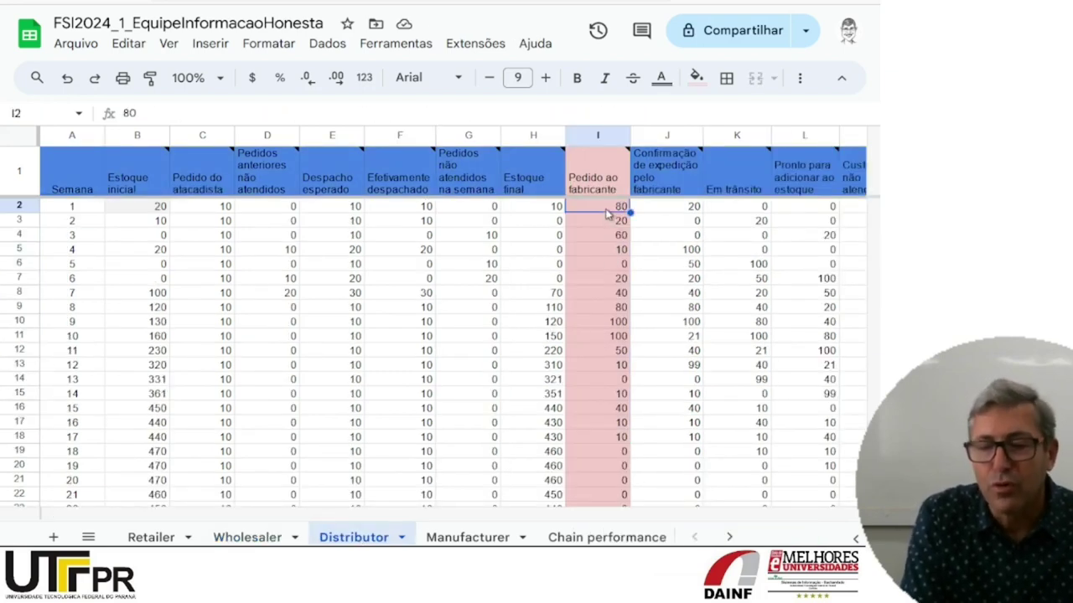
text(=)
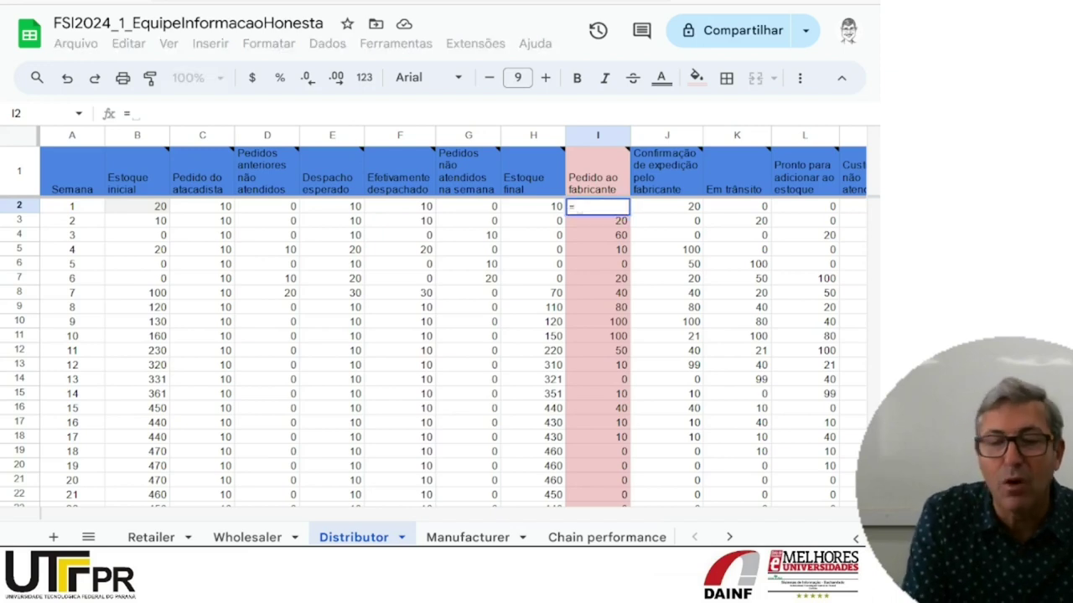
click(208, 208)
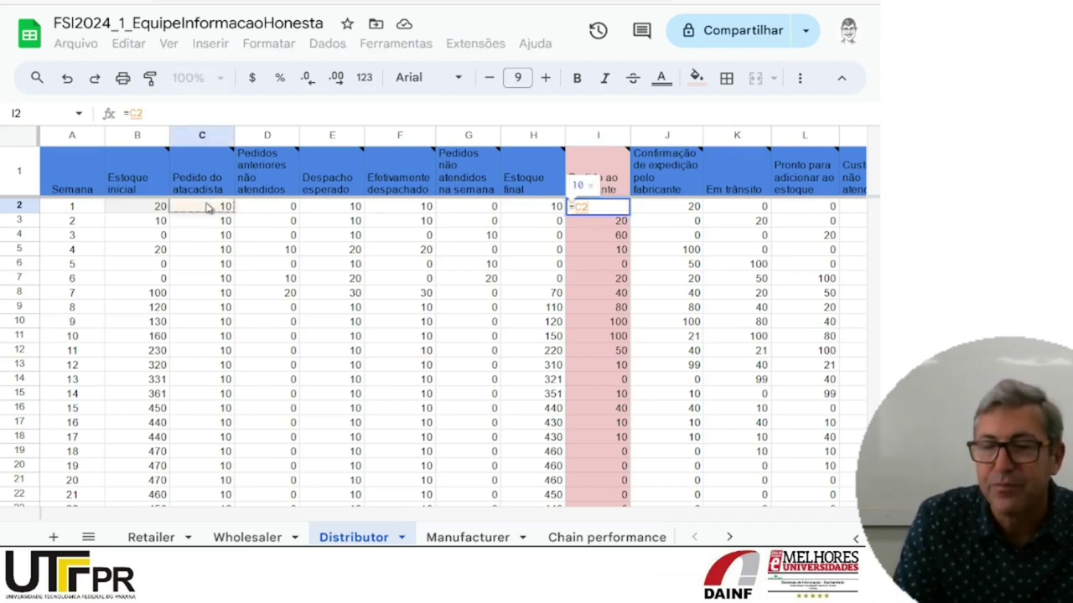
key(Return)
click(604, 209)
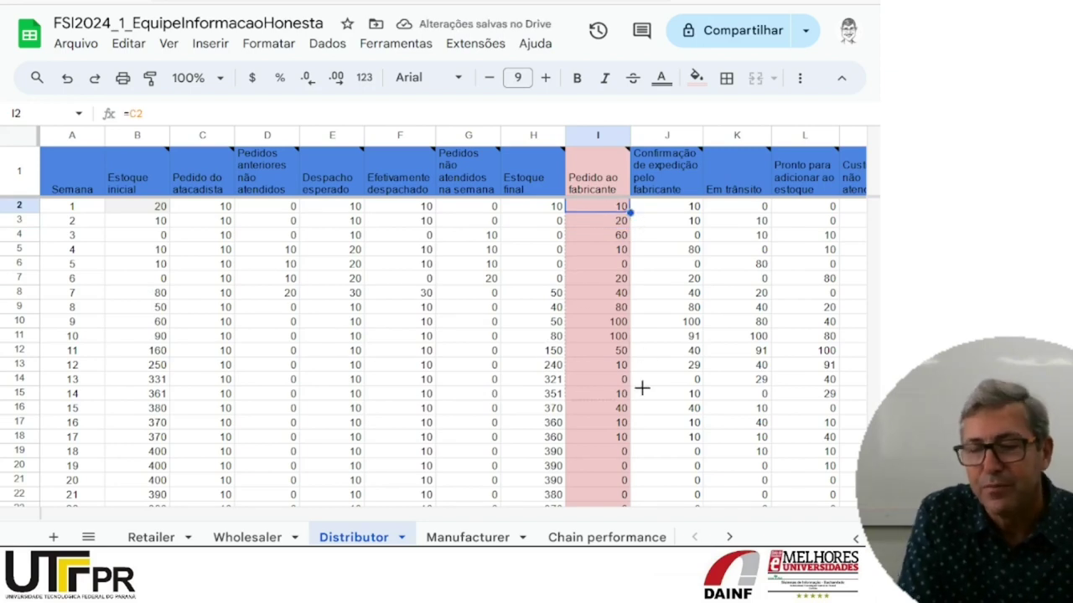
scroll(634, 518, down, 5)
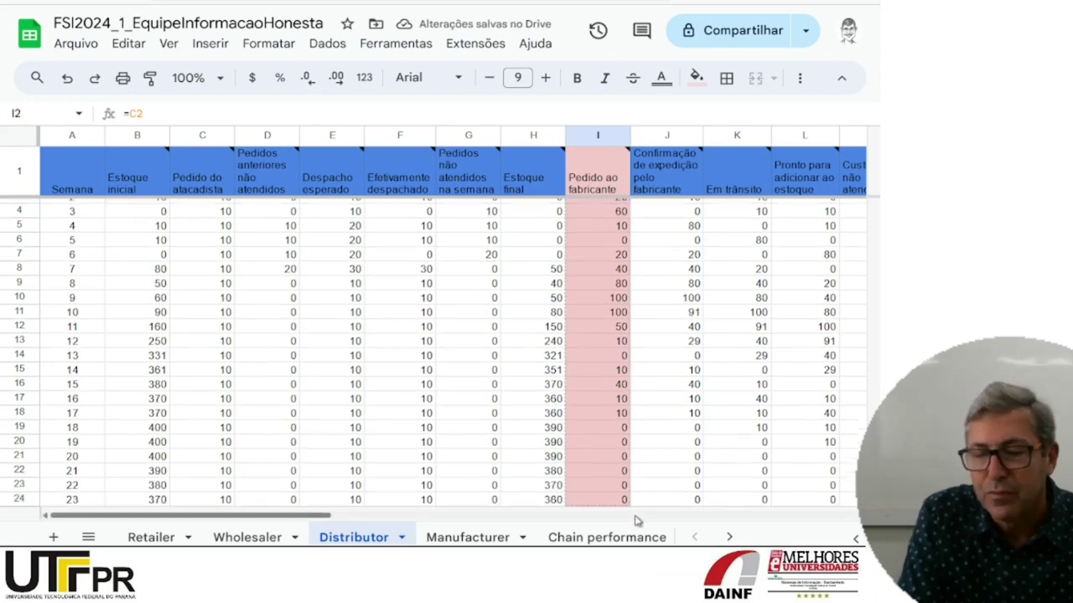
shift+click(624, 456)
key(ctrl+d)
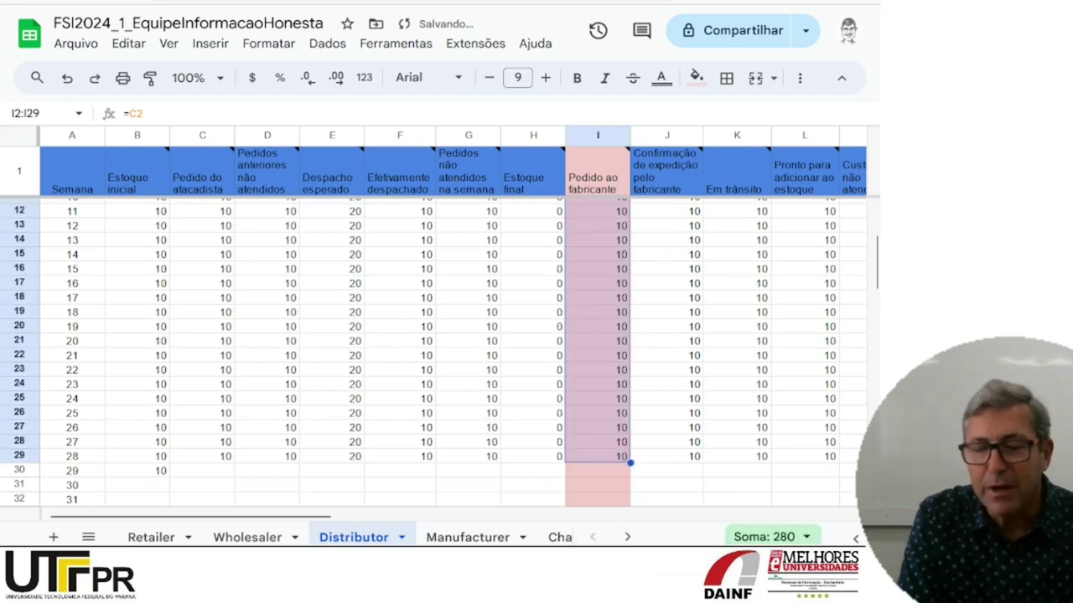
Step: On the Manufacturer sheet, set the week 1 quantity produced in I2 to =C2 and fill the formula down to I29
click(467, 537)
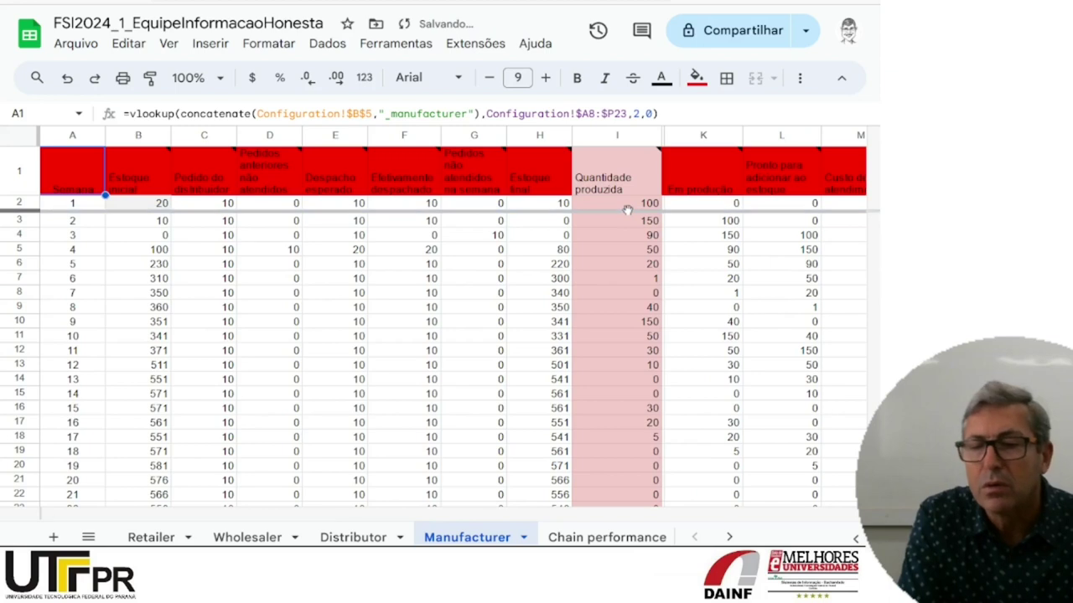
click(639, 205)
text(=)
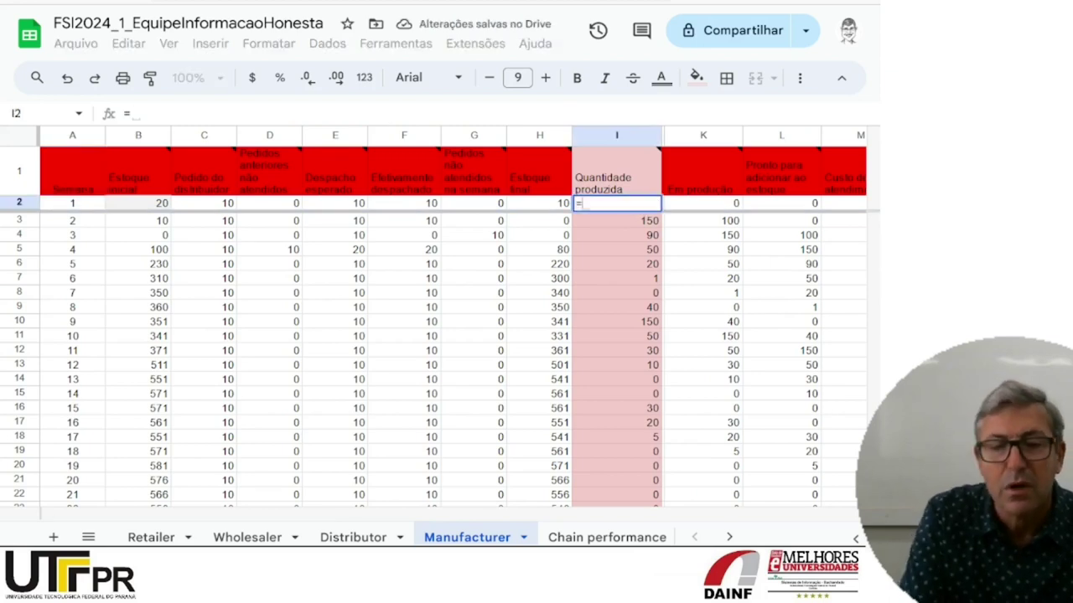
click(219, 207)
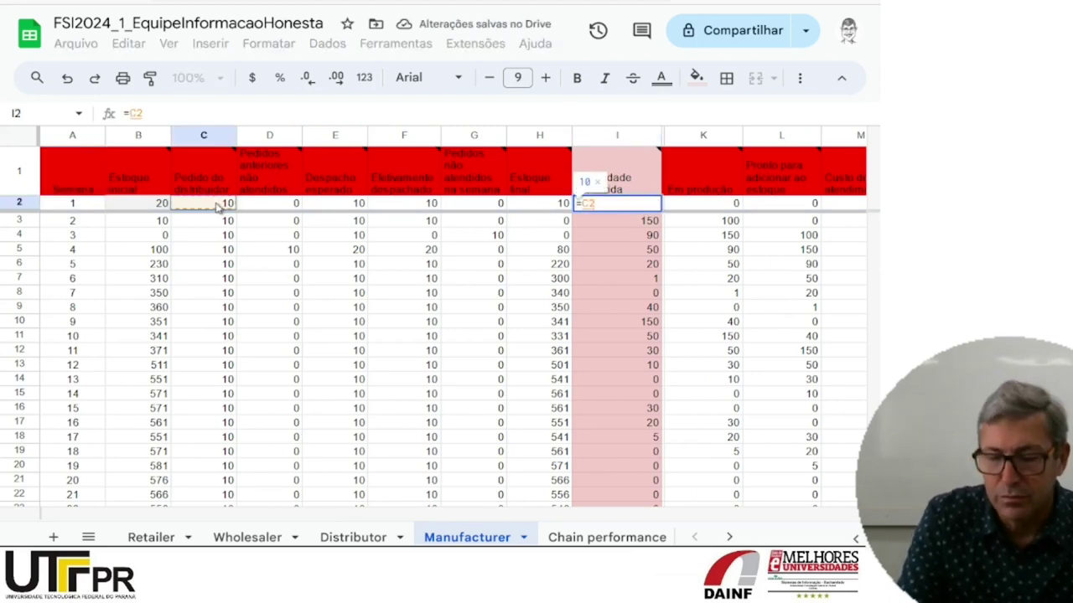
key(Return)
mouse_move(541, 192)
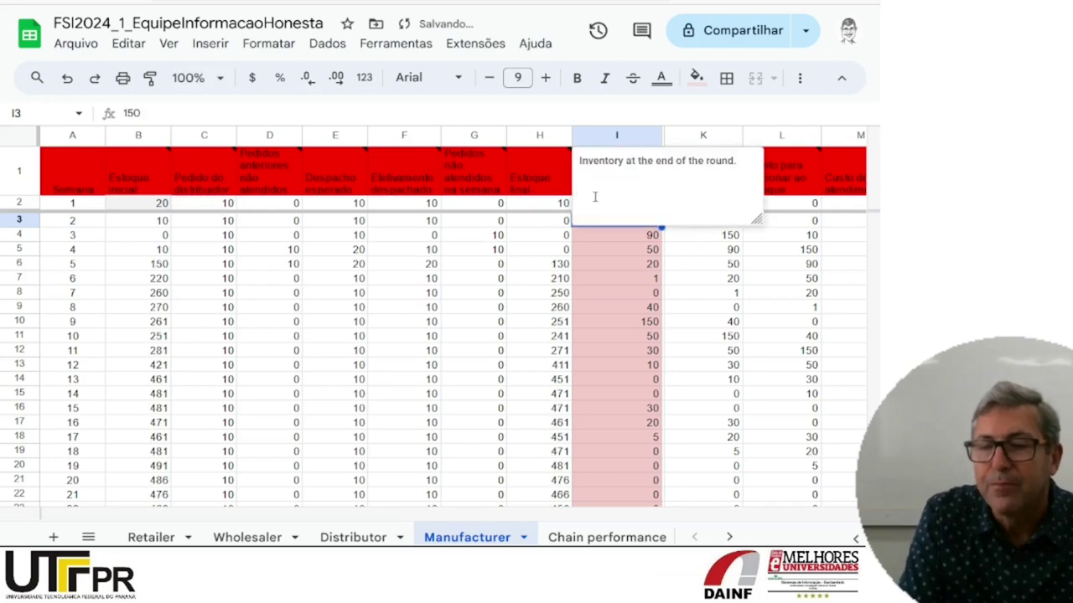
click(625, 278)
click(660, 207)
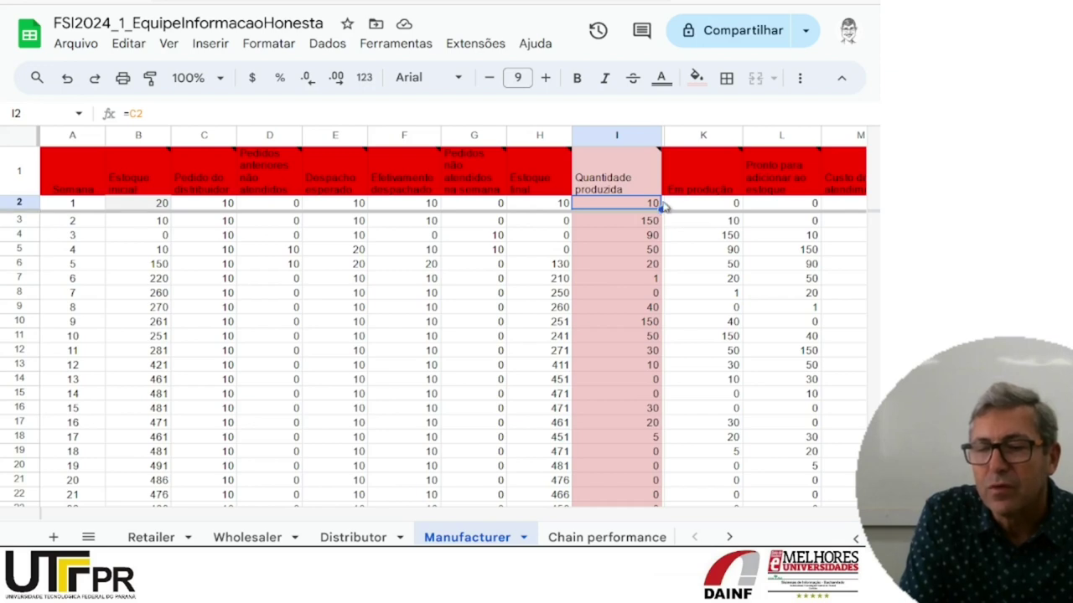
drag(660, 208, 658, 434)
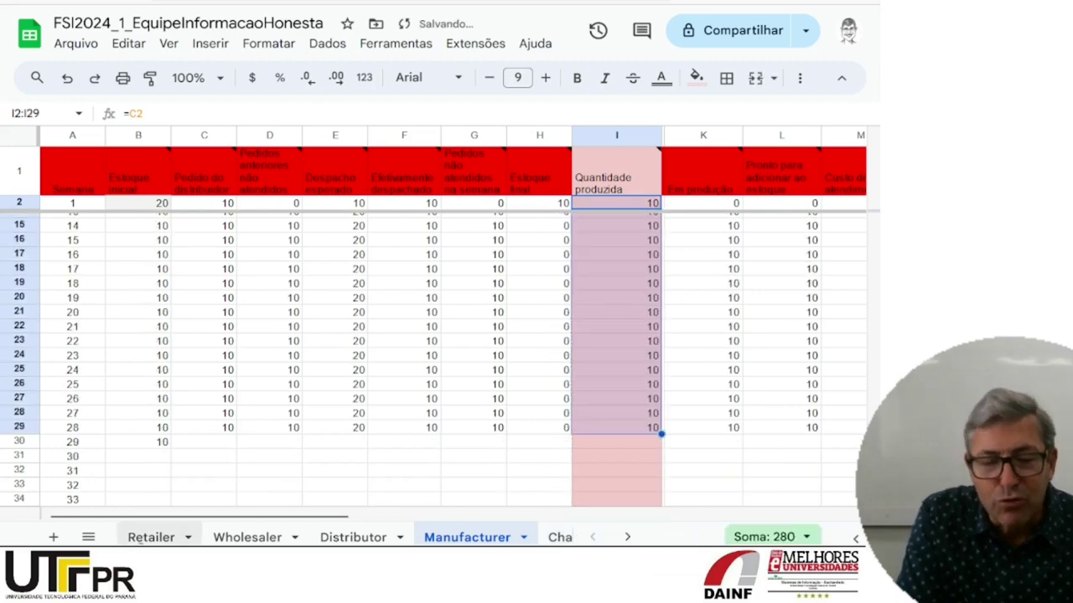
Step: Check the overall cost total in F4 of the honest copy's Chain performance sheet and compare it with FSI2024_1_EquipeA's Chain performance
click(88, 537)
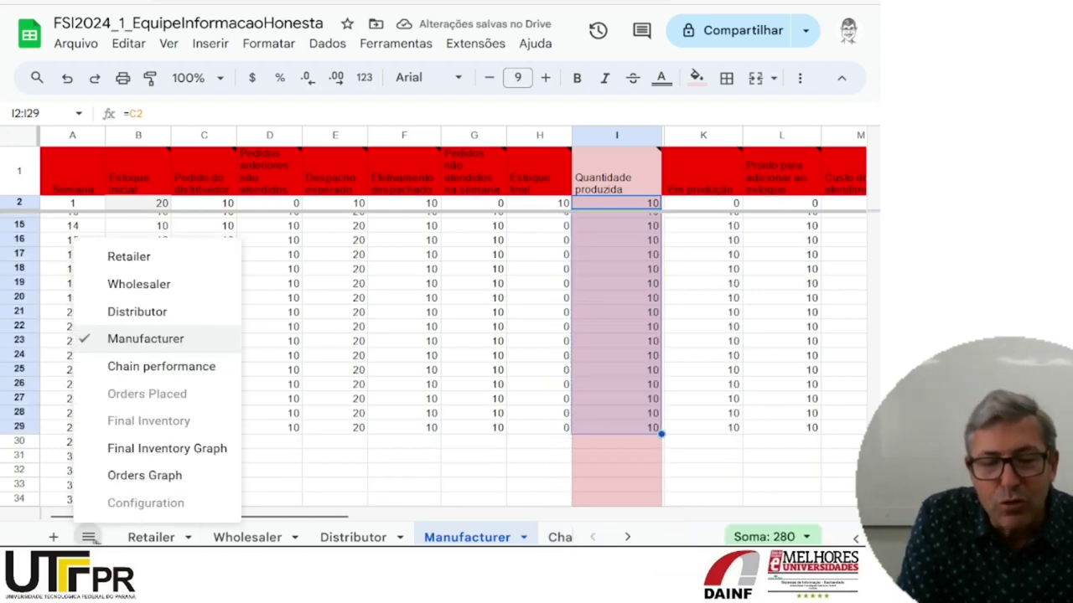
click(146, 366)
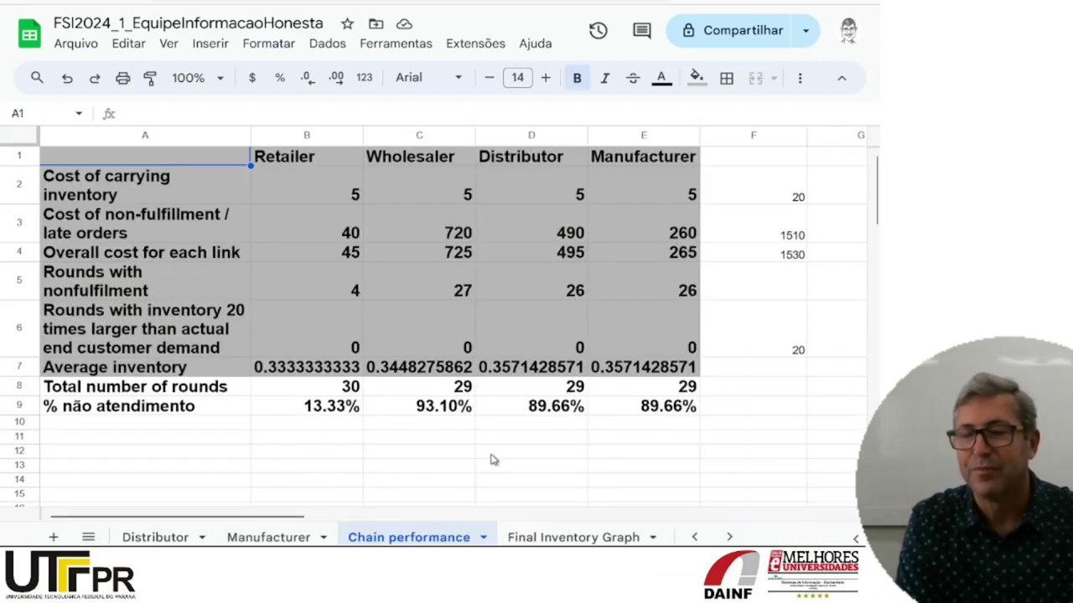
click(761, 259)
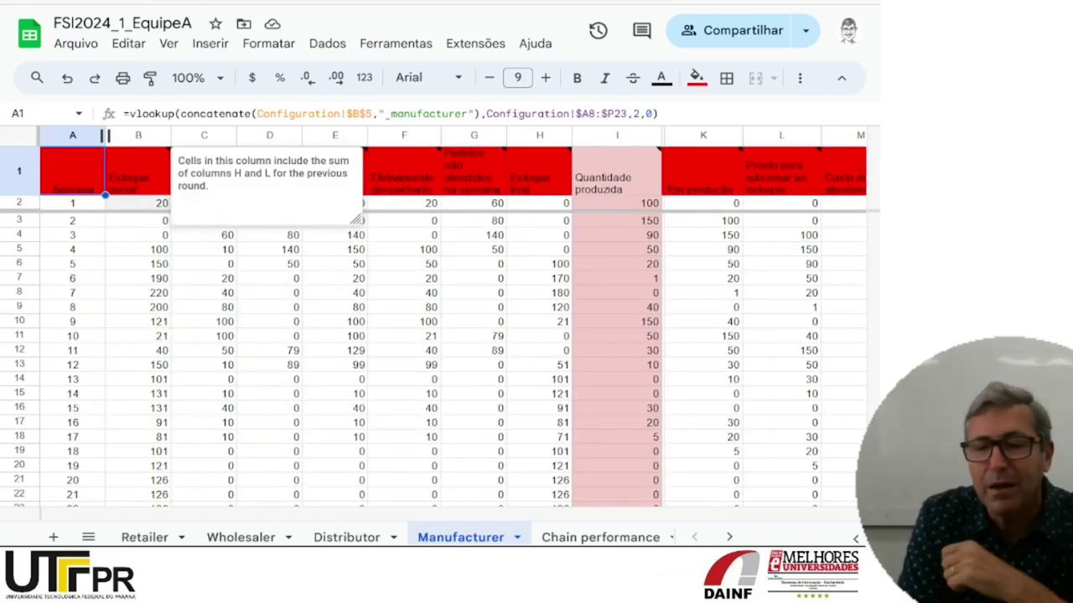
click(596, 537)
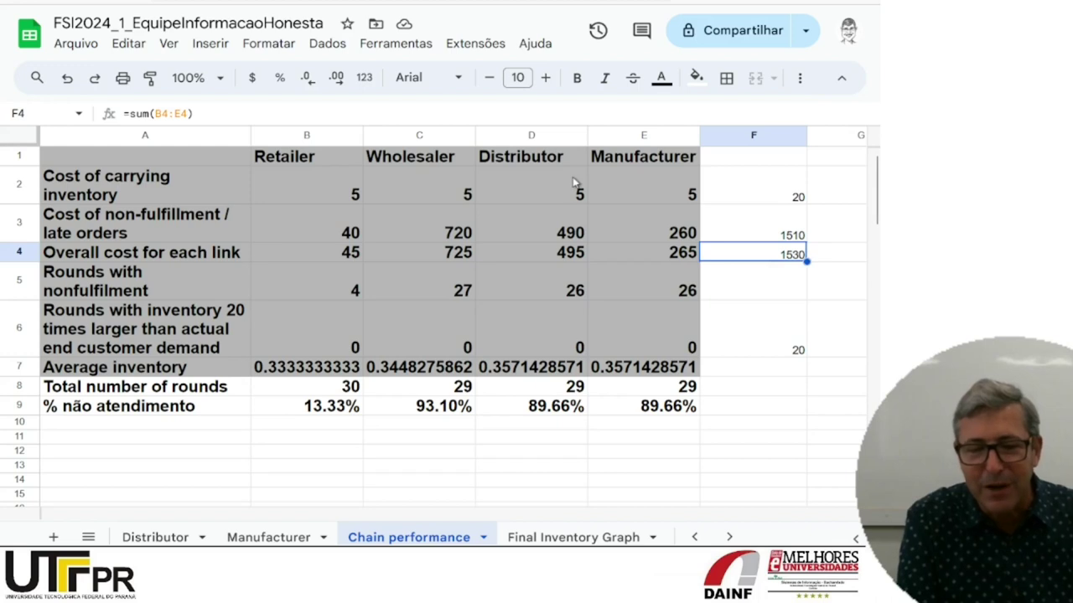
Step: Examine the weekly stock and unfulfilled orders on the honest copy's Manufacturer, Distributor, Retailer and Wholesaler sheets
click(282, 537)
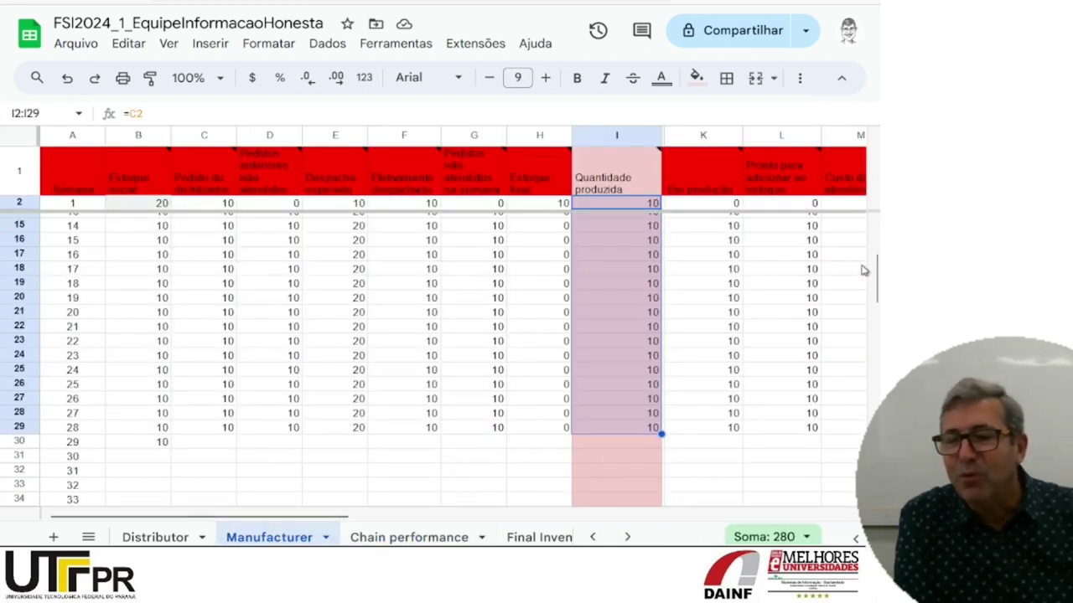
drag(876, 273, 877, 239)
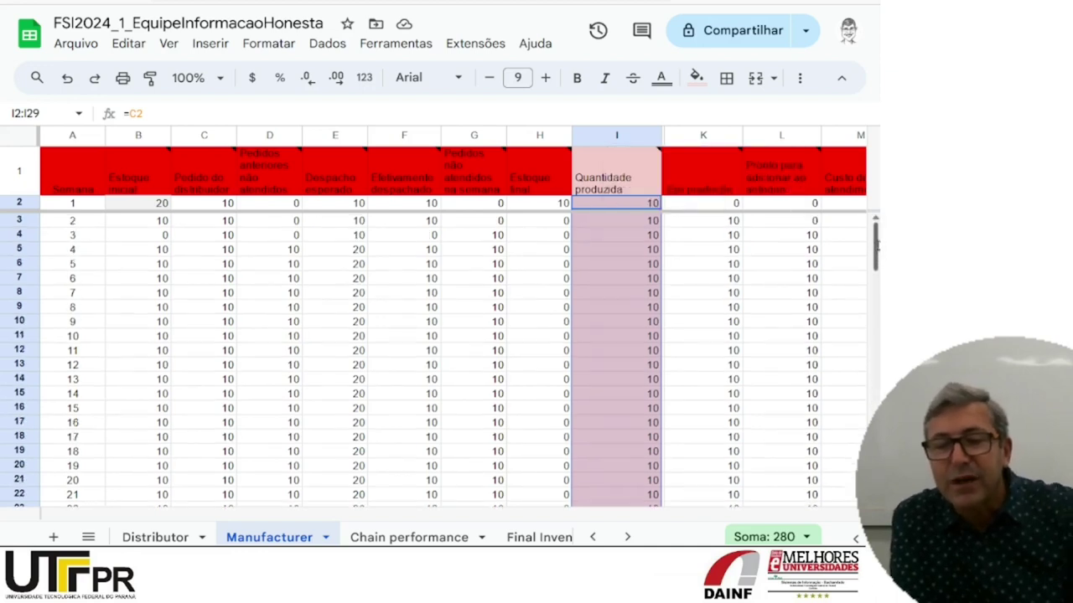
mouse_move(877, 241)
mouse_down()
mouse_move(876, 291)
mouse_move(876, 251)
mouse_up()
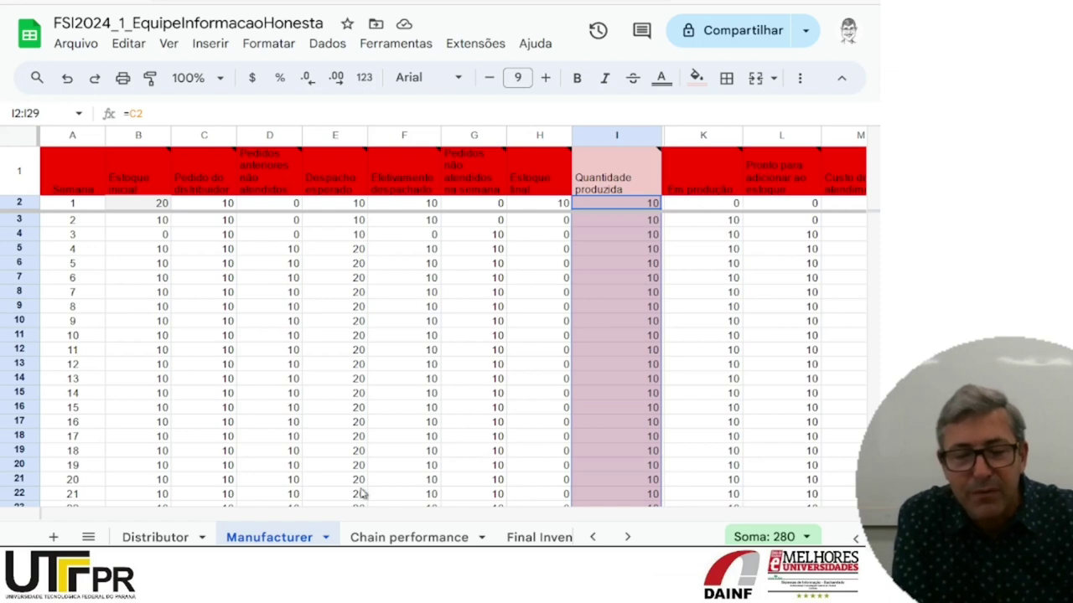
click(178, 539)
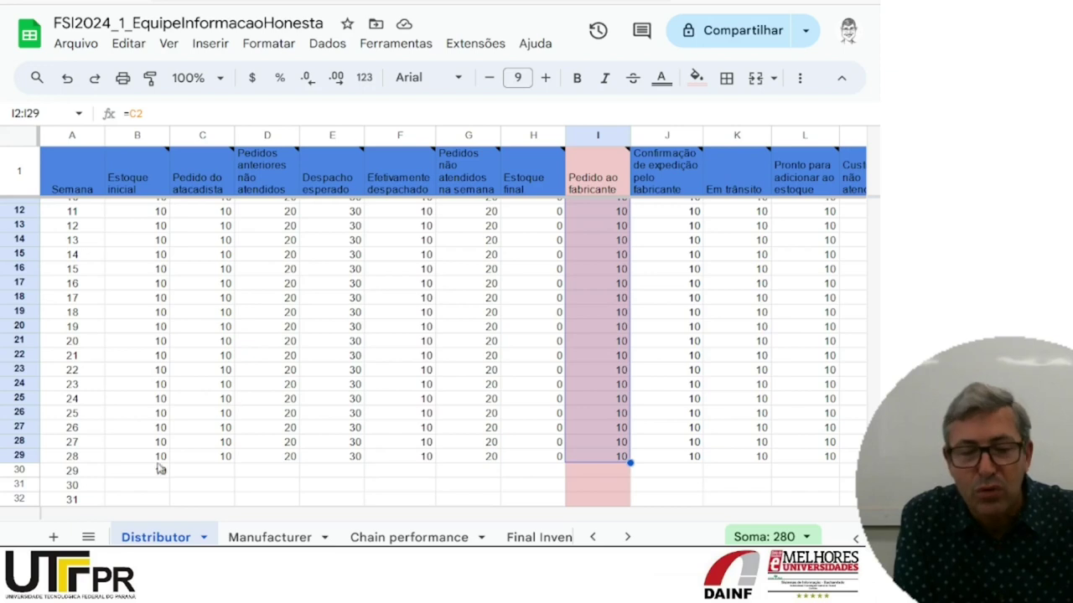
click(593, 538)
click(593, 538)
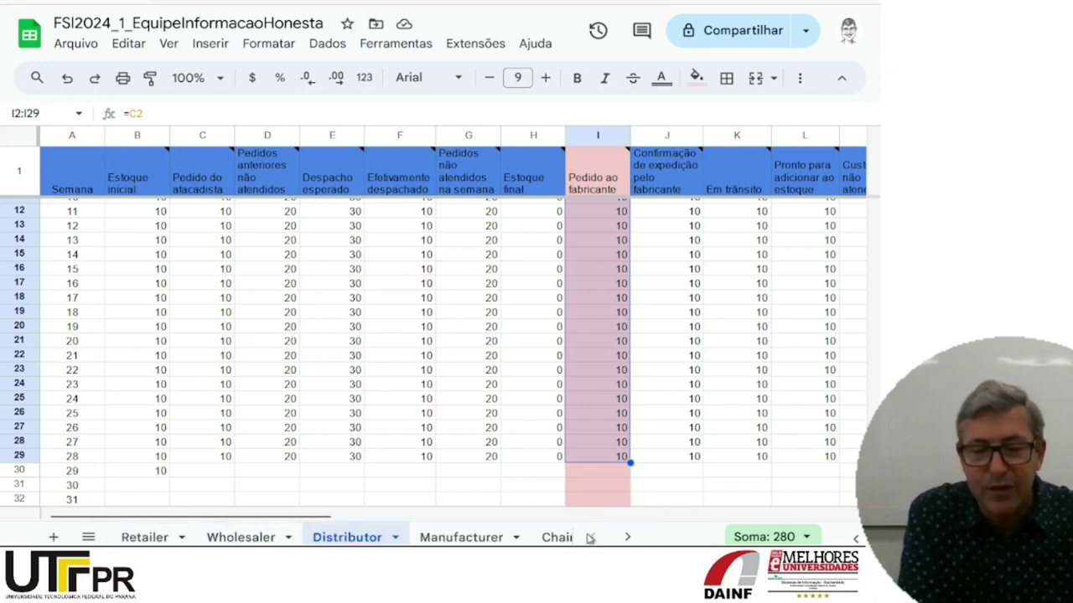
click(279, 541)
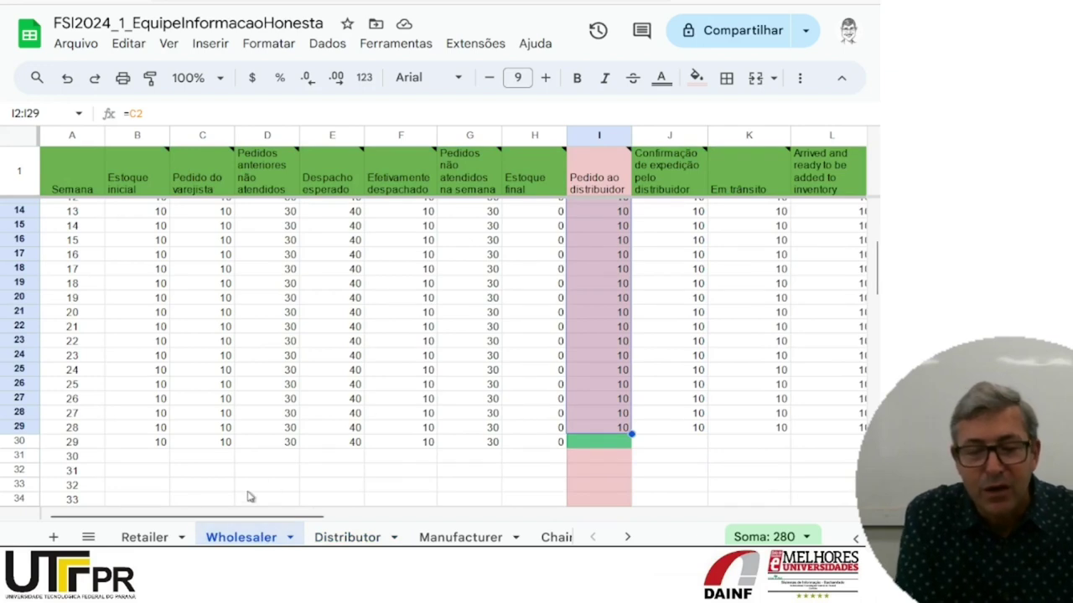
click(152, 540)
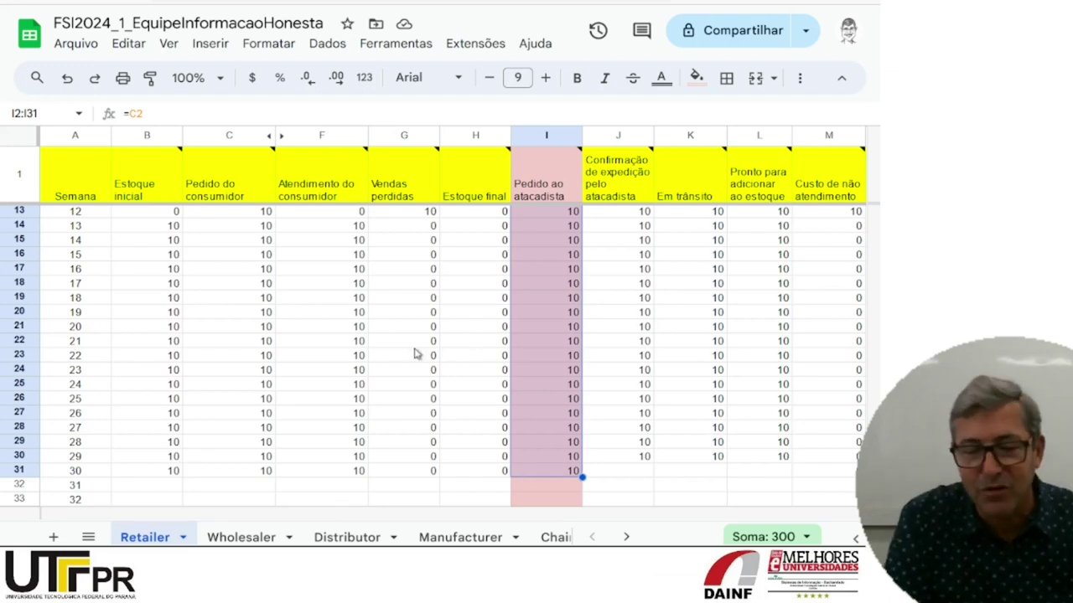
click(241, 538)
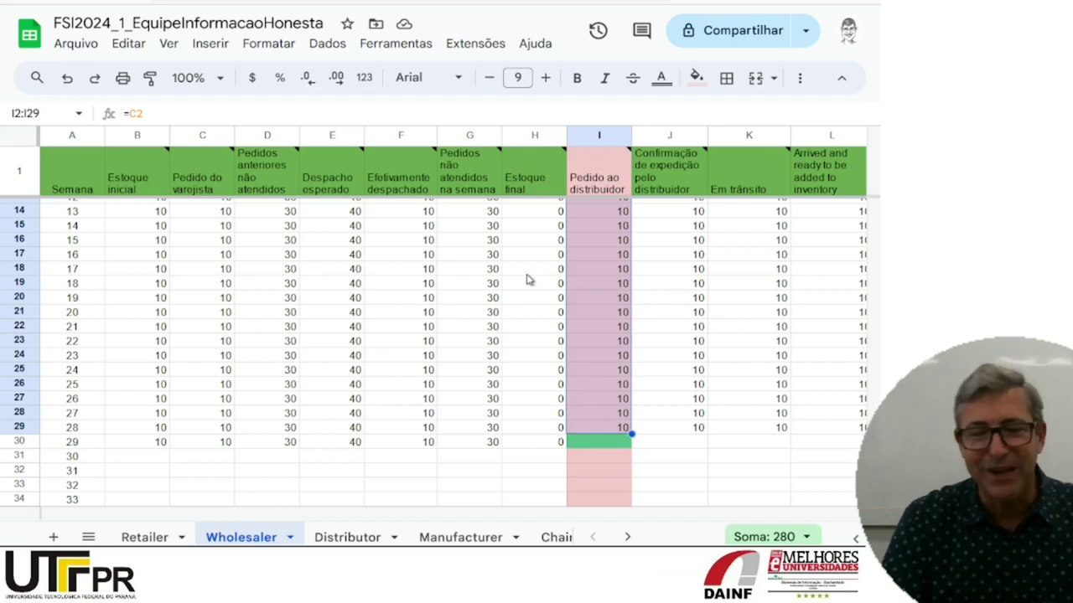
mouse_move(466, 192)
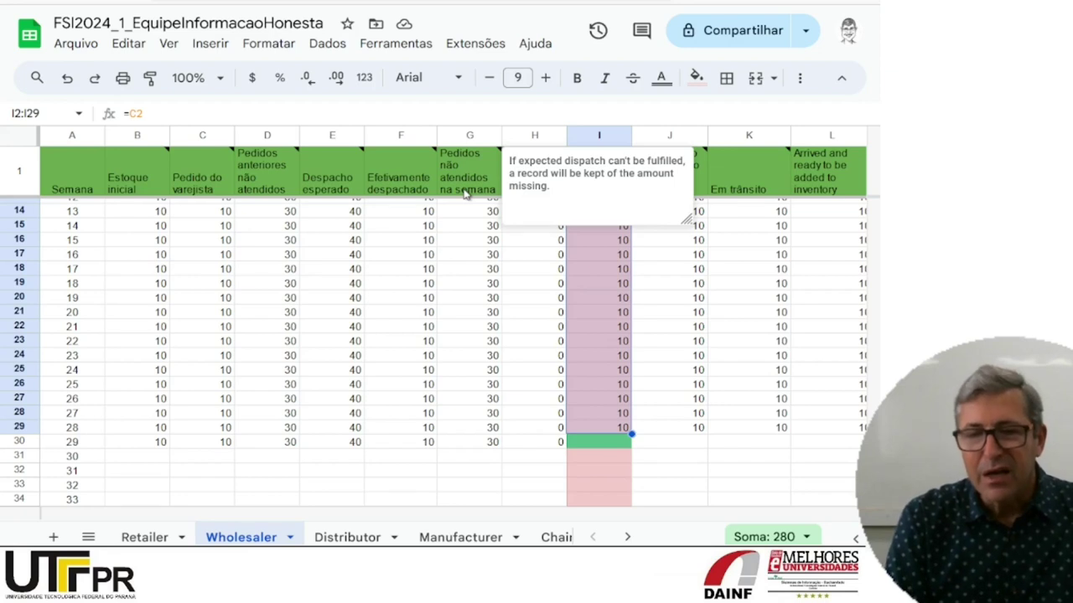
Step: Switch to the FSI2024_1_EquipeC spreadsheet and inspect the Distributor's week 6 order to the manufacturer in I7
click(173, 110)
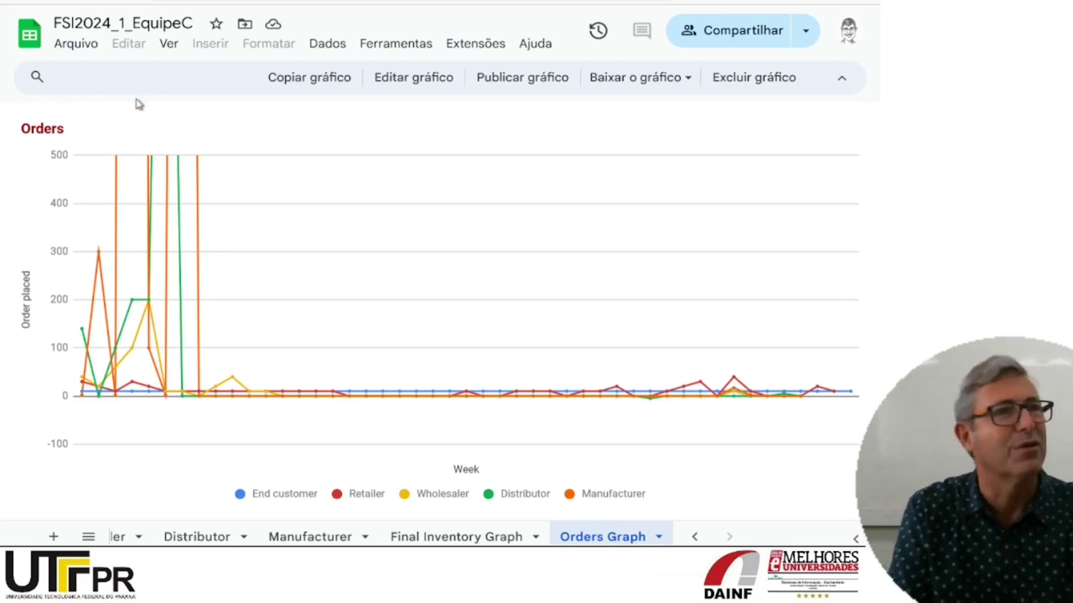
click(168, 538)
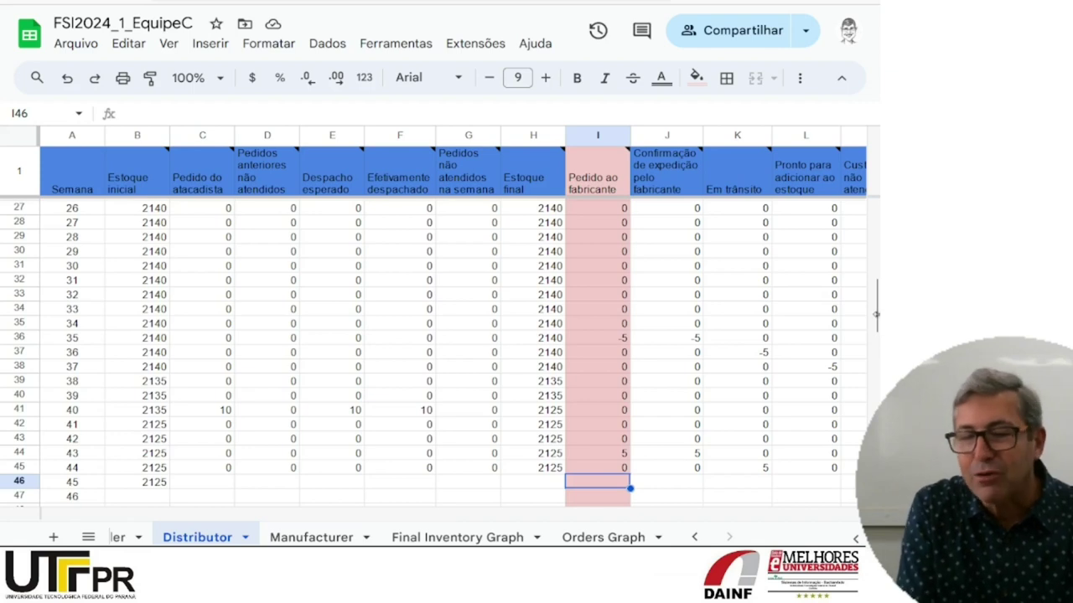
drag(876, 315, 877, 239)
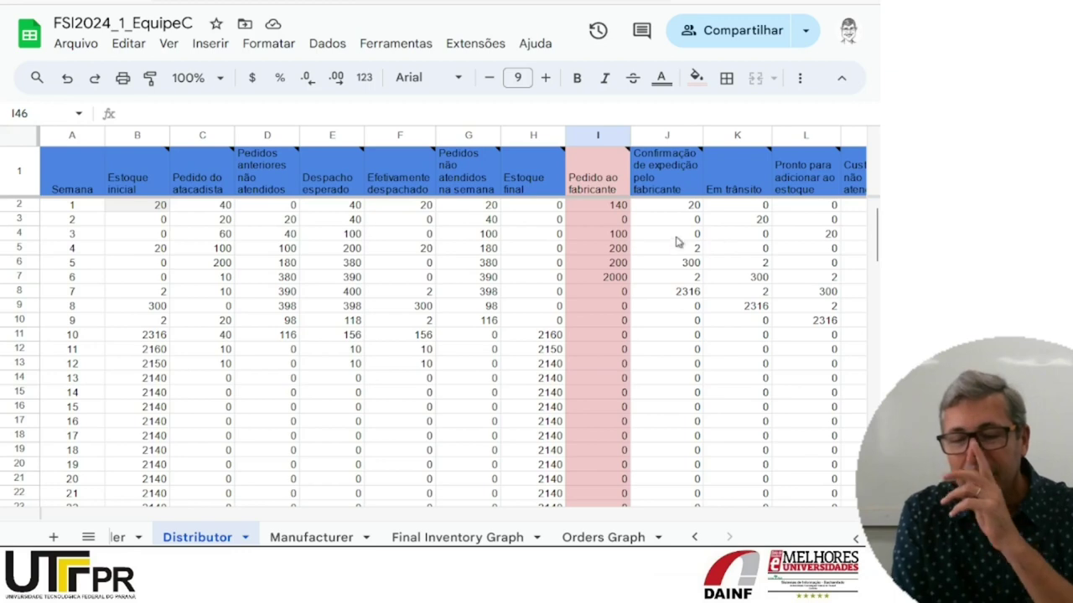
click(606, 280)
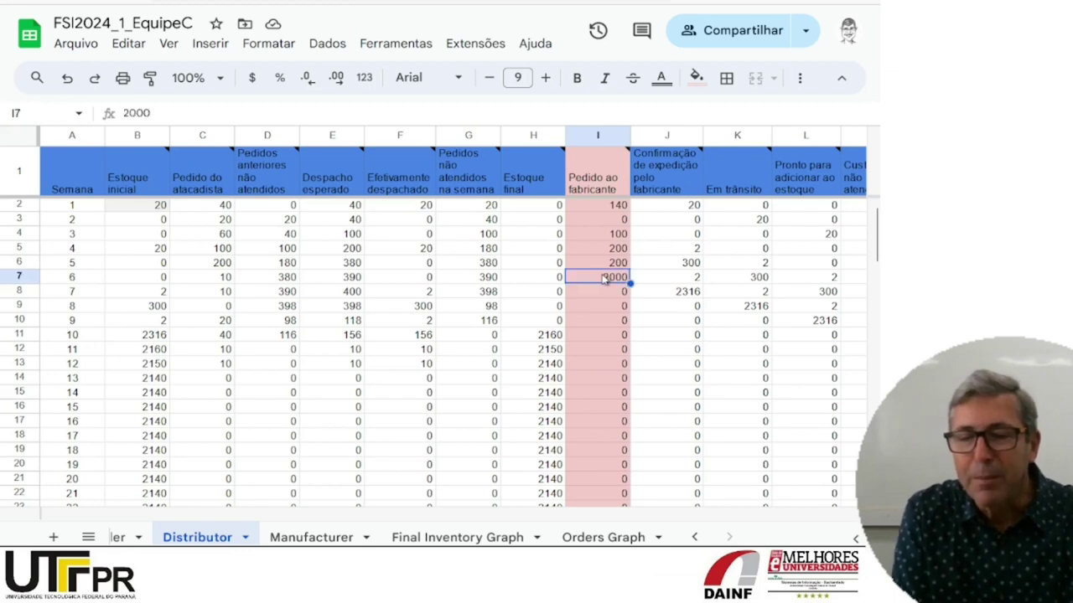
Step: Compare the wholesaler orders the Distributor received in weeks 5 and 6 with its orders to the manufacturer
click(223, 280)
click(603, 281)
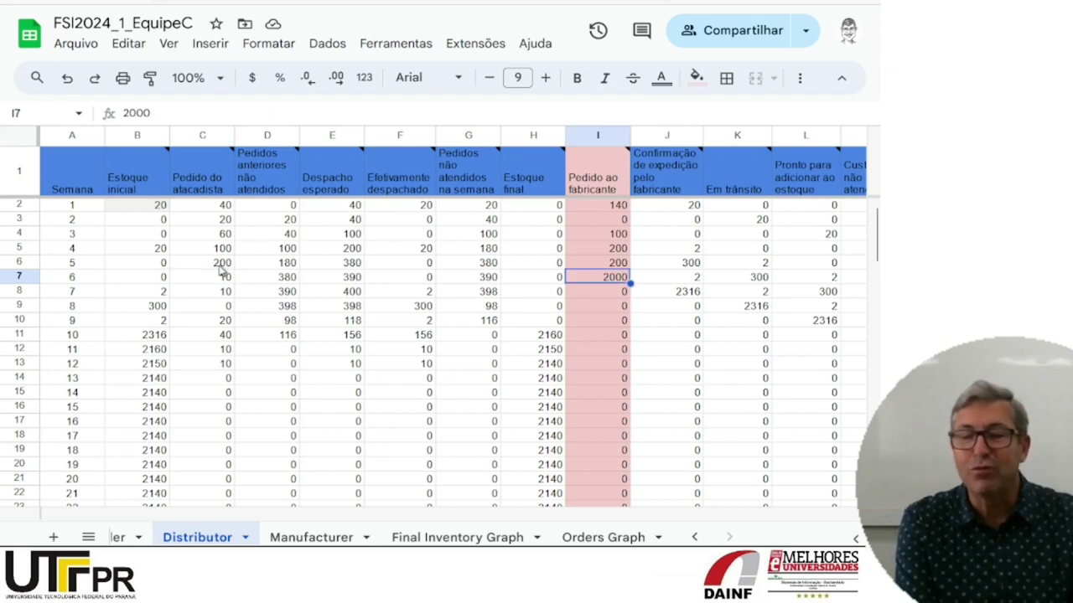
click(222, 268)
click(603, 267)
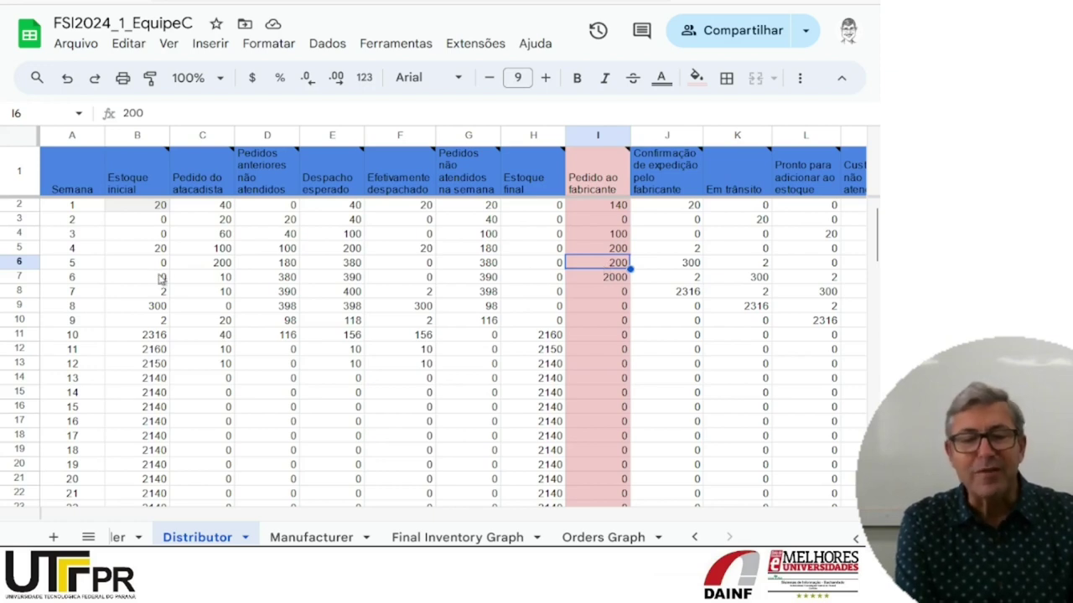
click(220, 281)
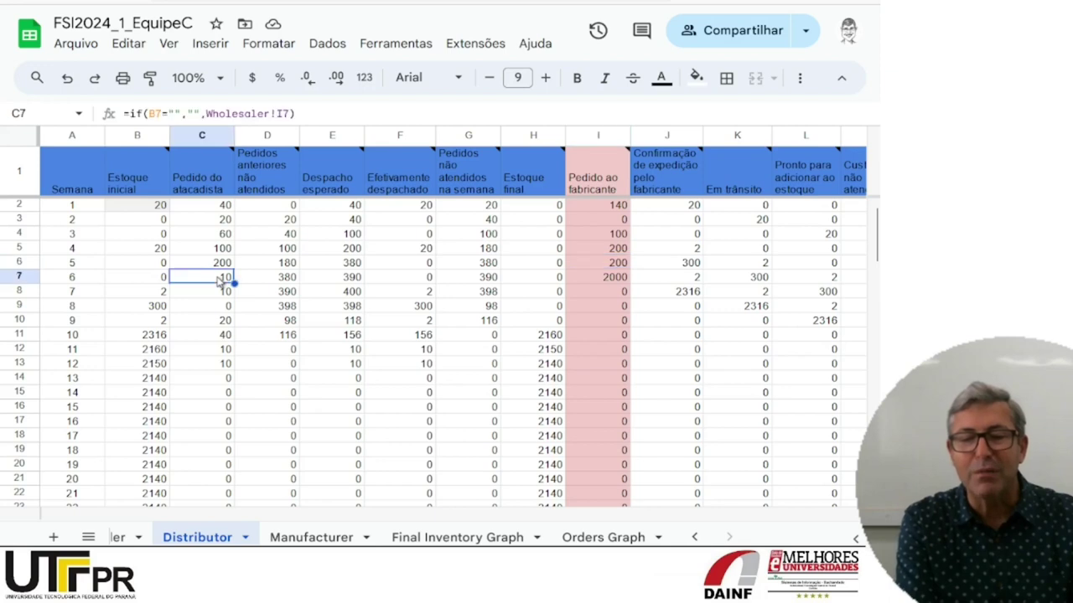
click(601, 284)
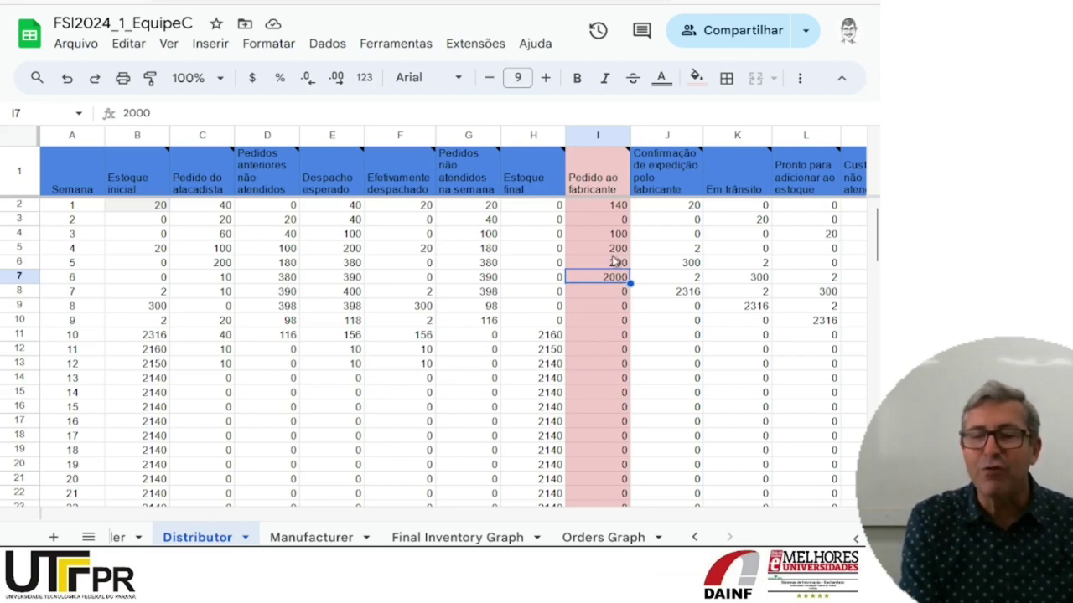
click(613, 255)
click(614, 263)
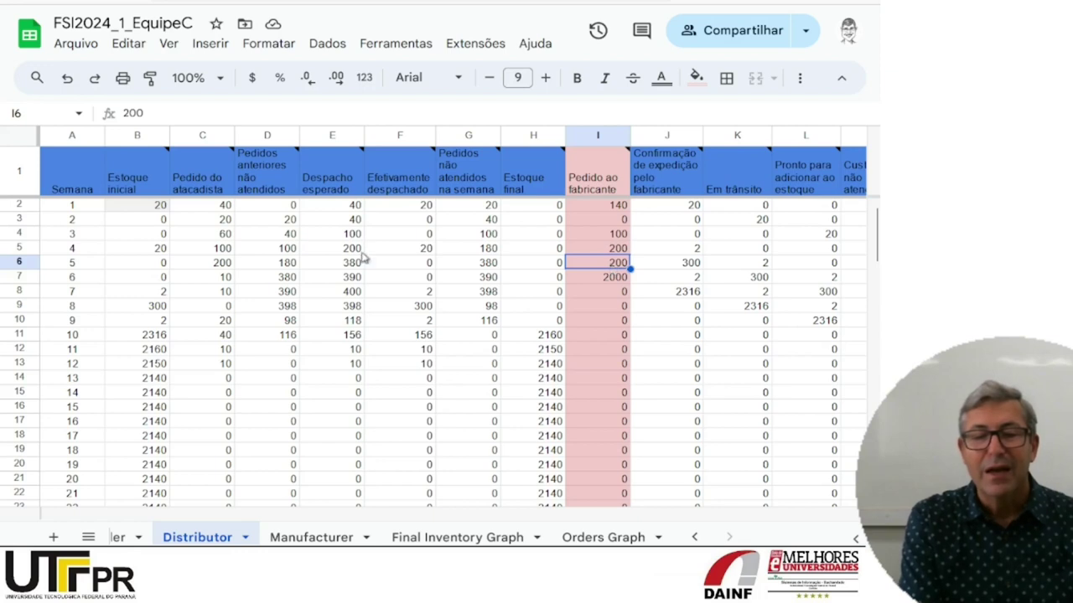
click(225, 265)
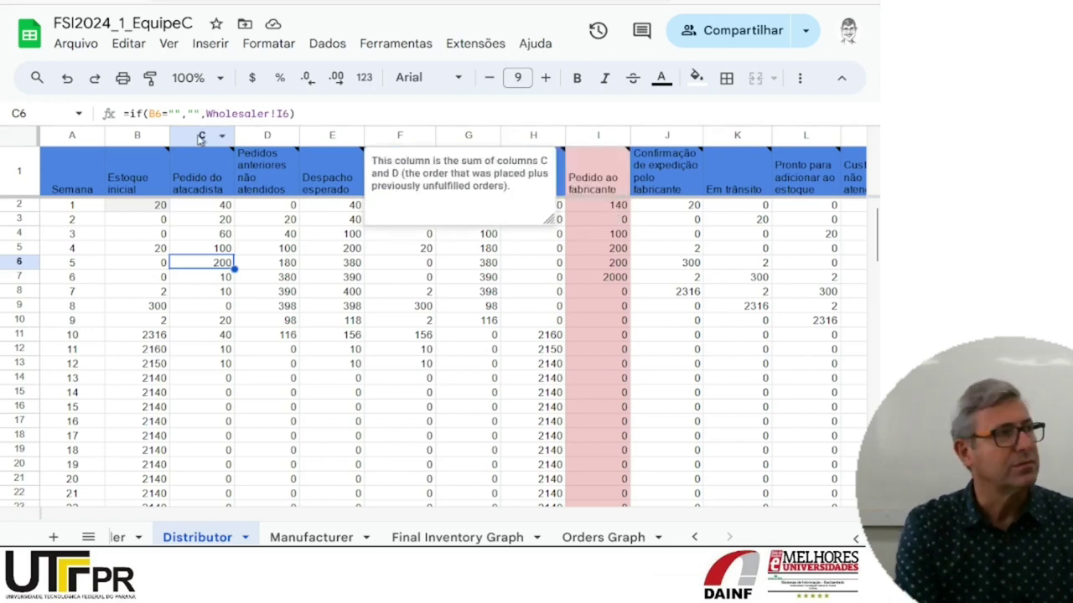
Step: Insert a column before the Distributor's "Pedido do atacadista" column, title it "Pedido do consumidor" and fill it bright green
click(201, 136)
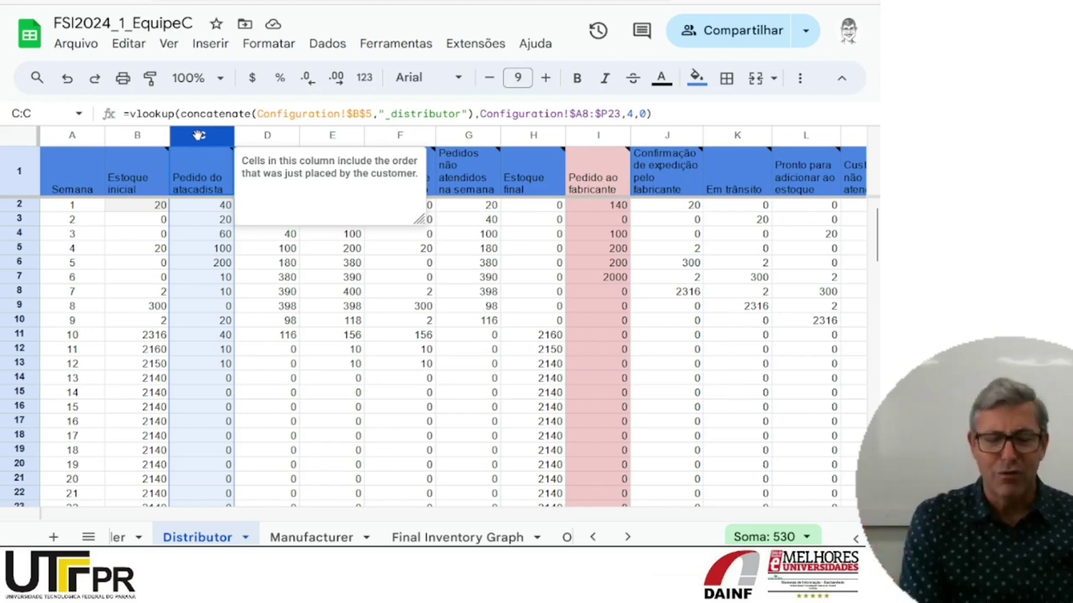
right_click(198, 135)
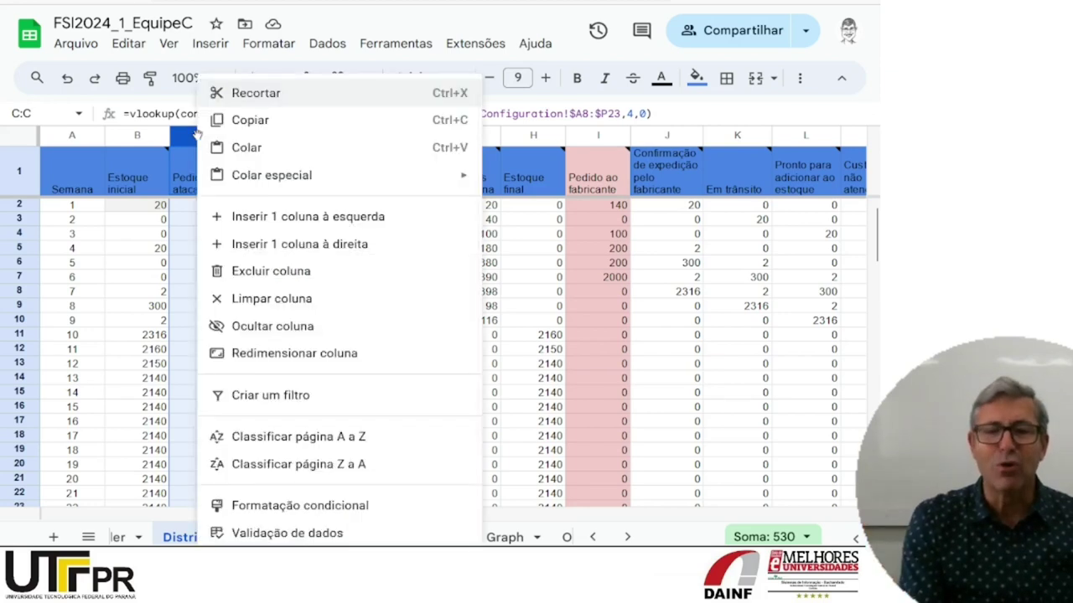
click(298, 217)
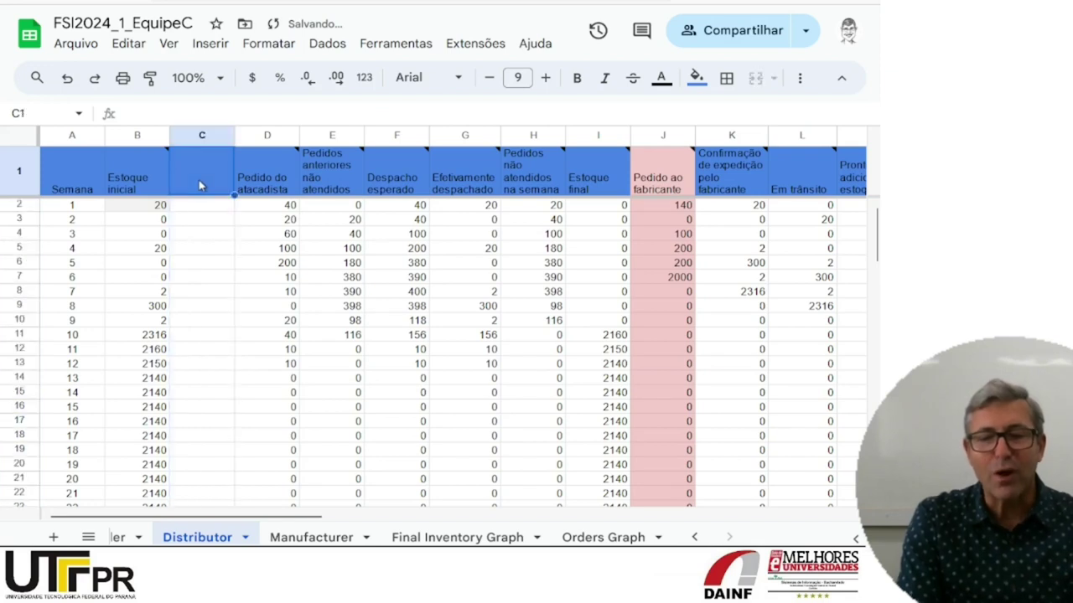
text(Pedido do consum)
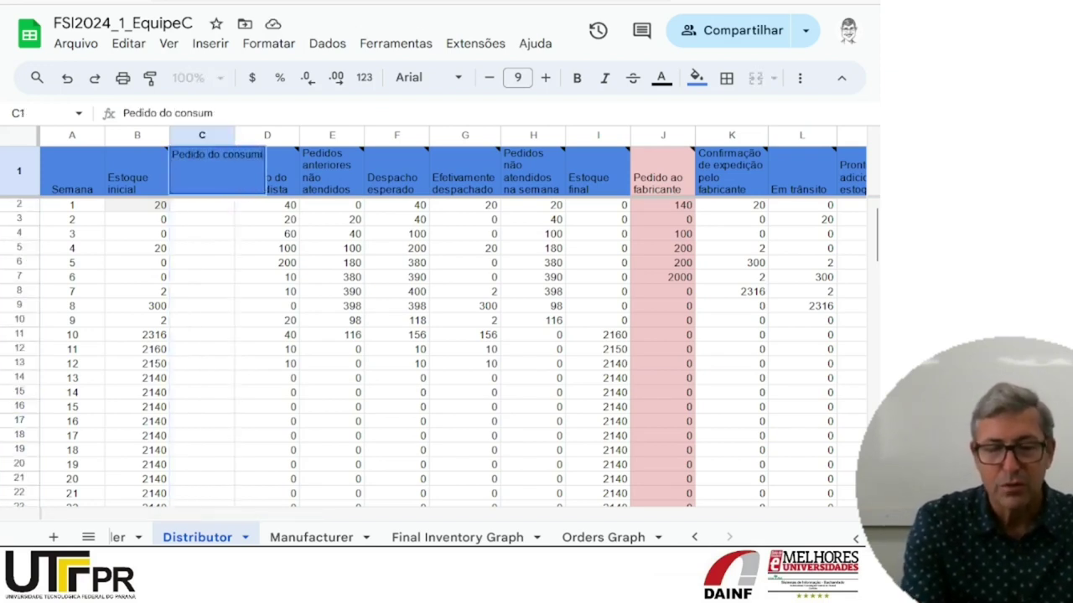
text(idor)
click(202, 136)
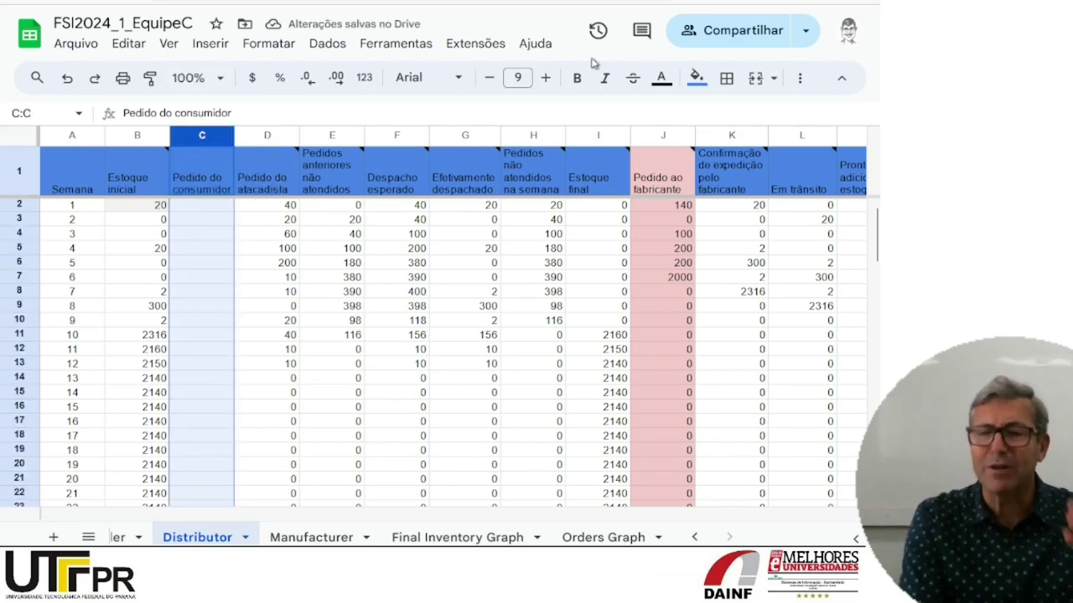
click(696, 77)
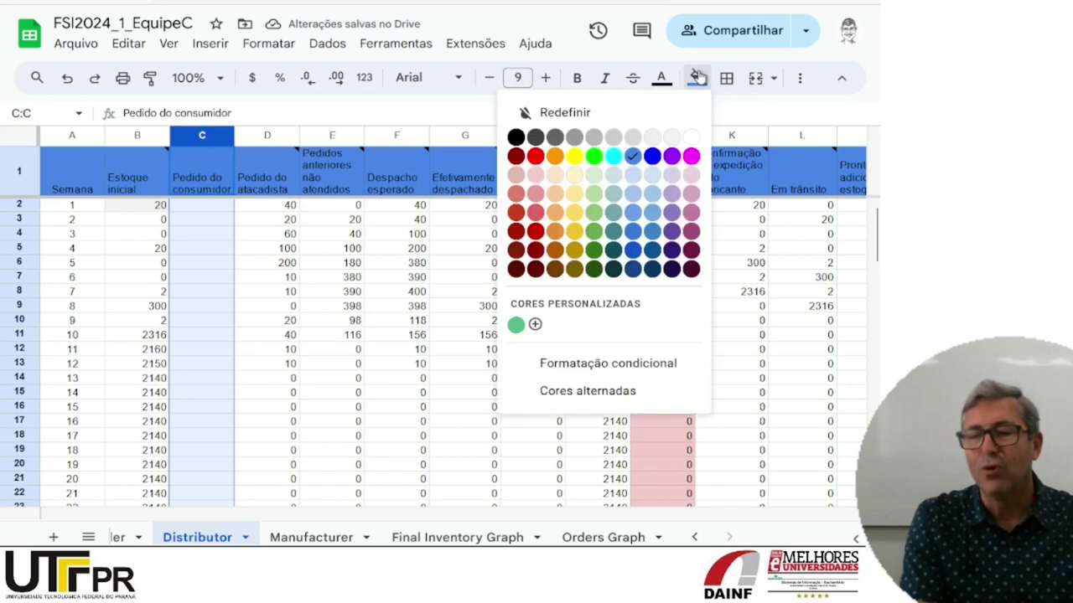
click(594, 157)
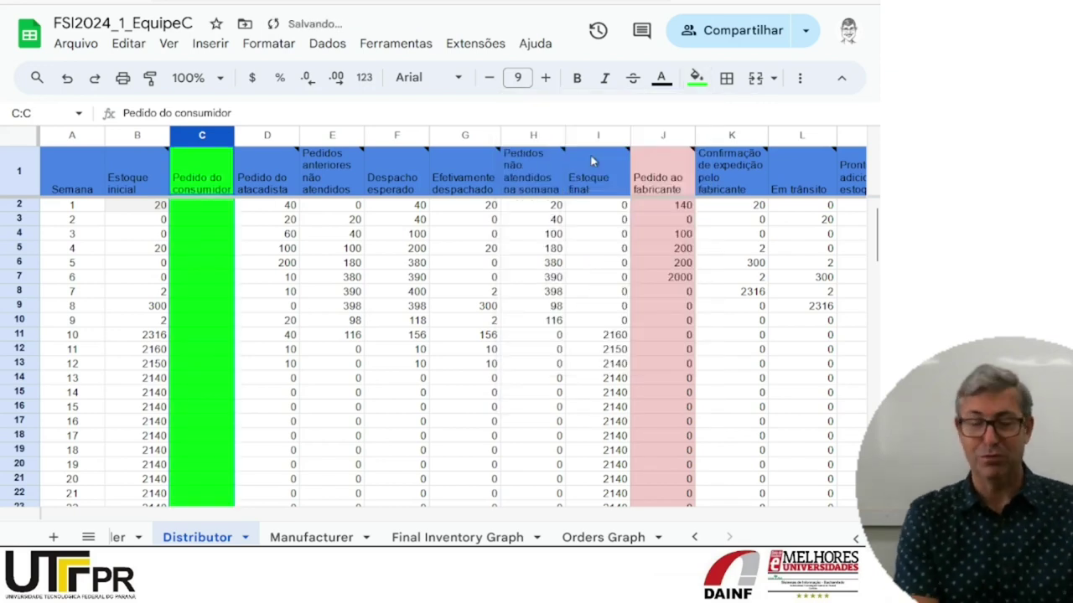
Step: Set week 1 of the Distributor's "Pedido do consumidor" column, C2, to =Retailer!C2 and fill the formula down to C46
click(211, 210)
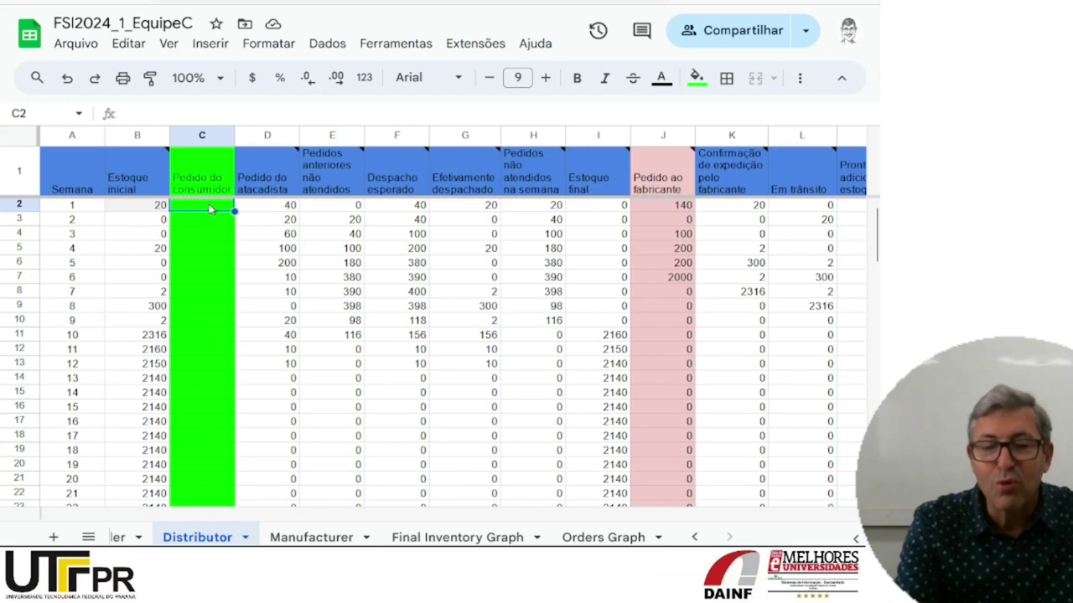
text(=)
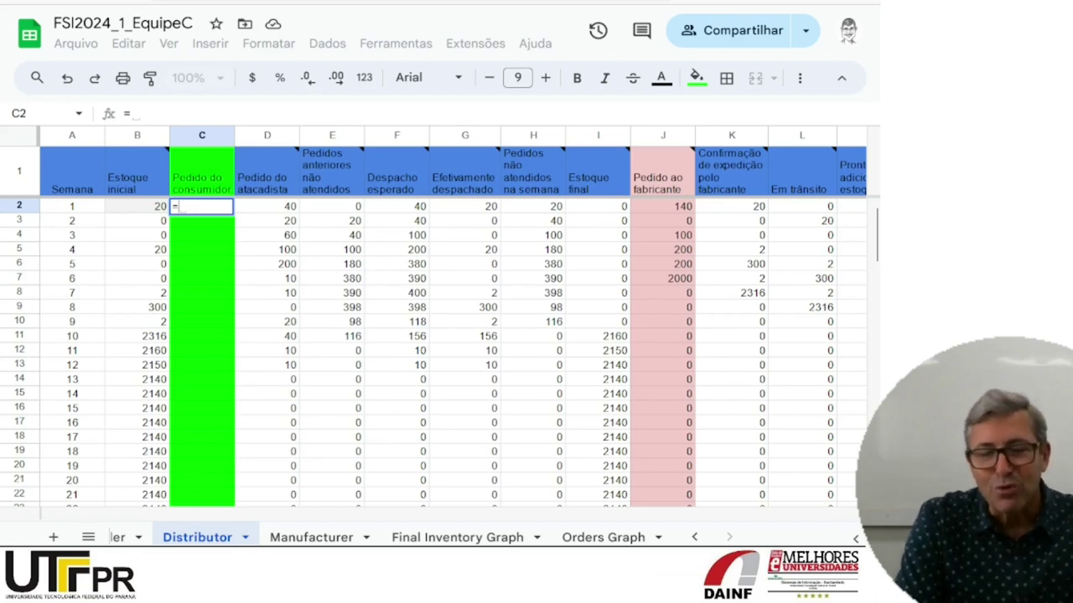
click(697, 537)
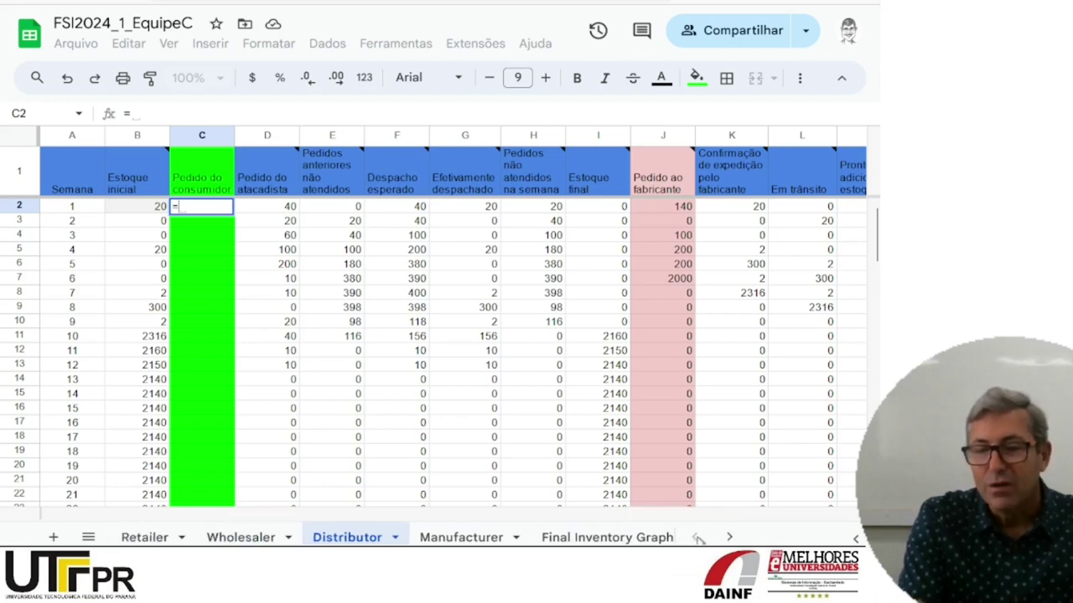
click(134, 537)
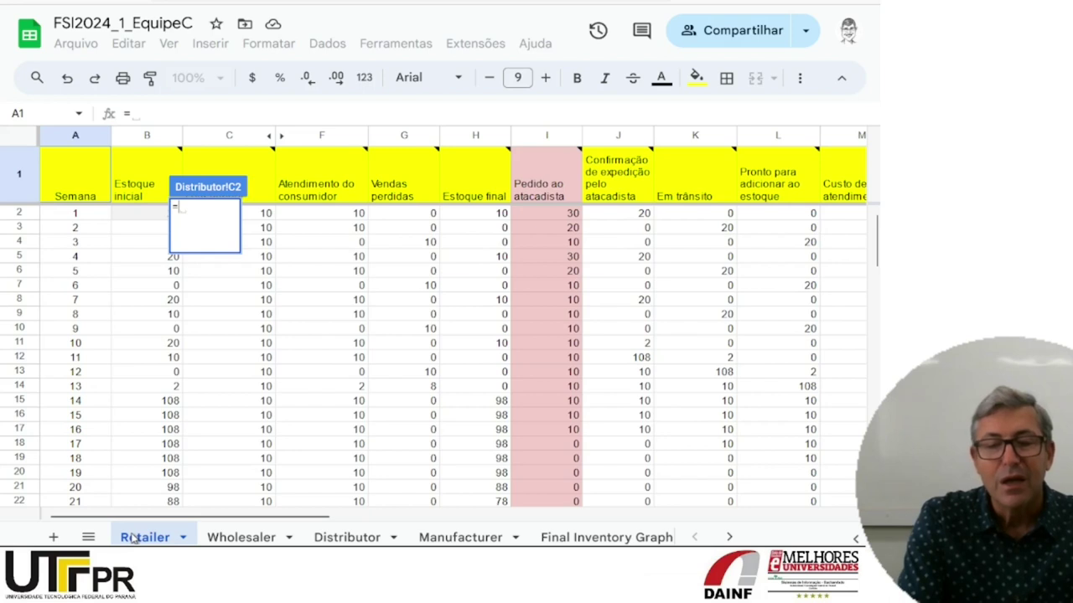
click(264, 216)
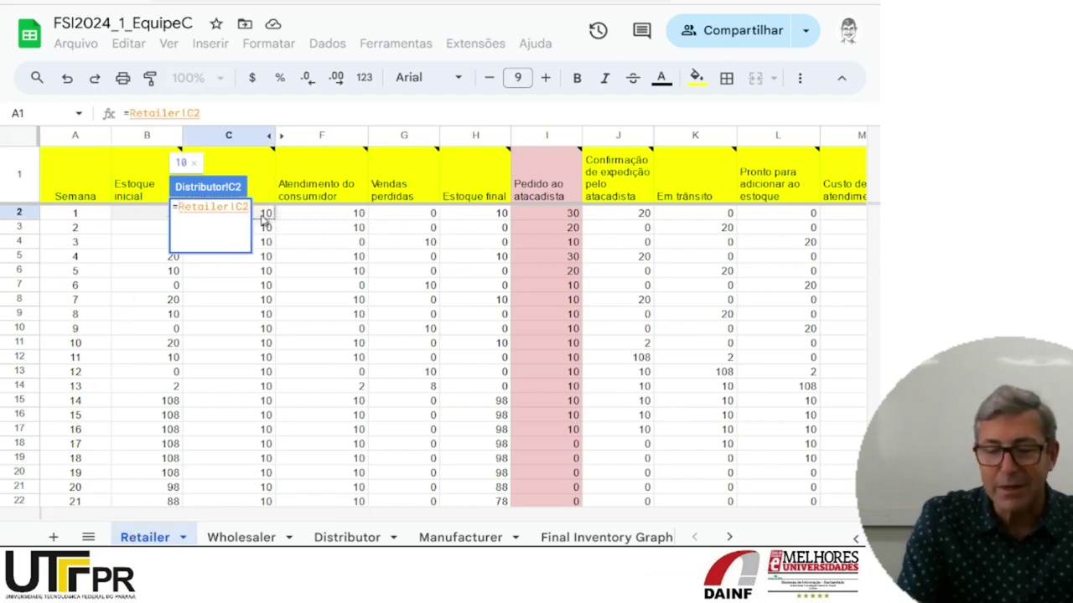
key(Return)
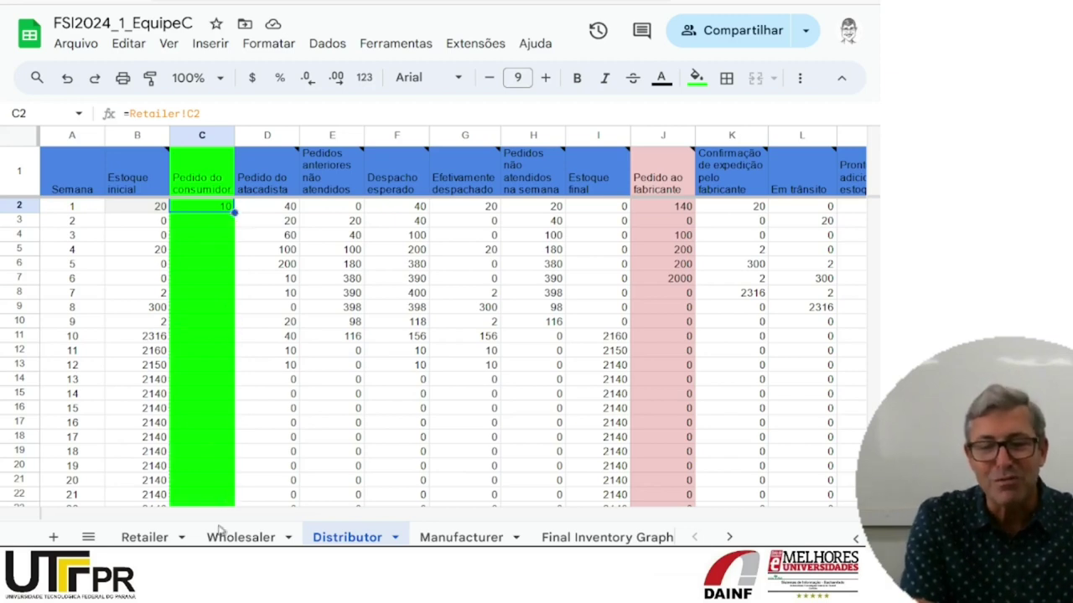
scroll(228, 500, down, 7)
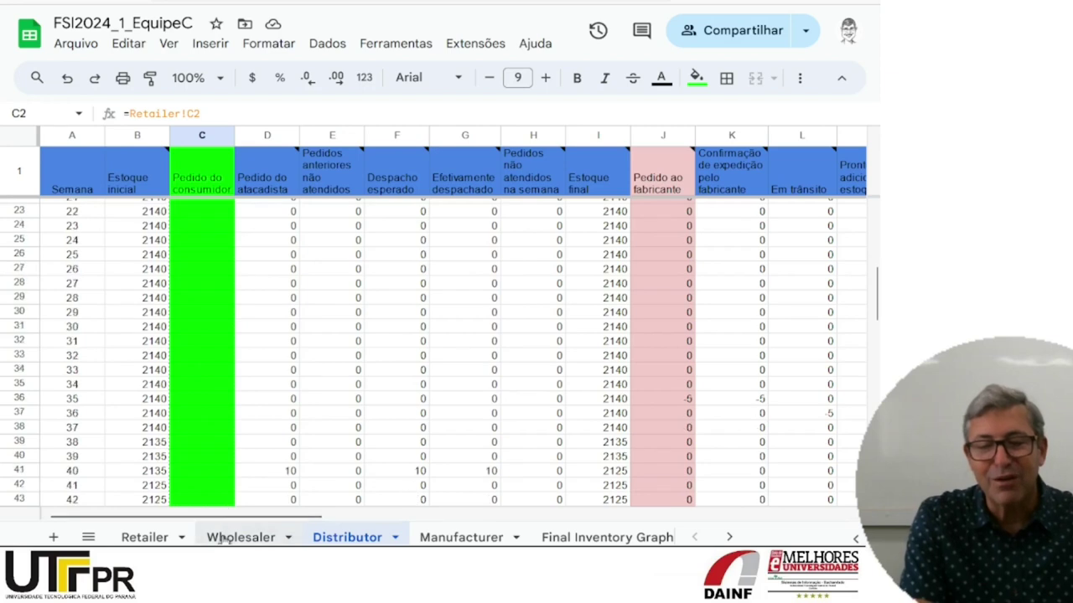
scroll(224, 537, down, 3)
drag(221, 436, 223, 433)
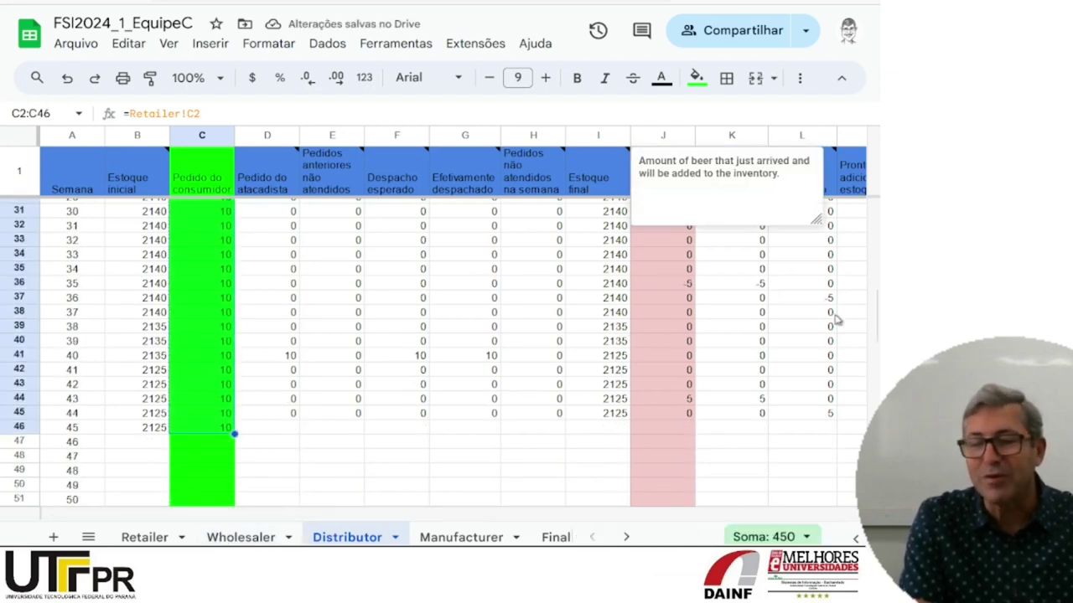
Step: Compare the Distributor's week 1 consumer demand with the wholesaler's order and the order placed with the manufacturer
click(248, 217)
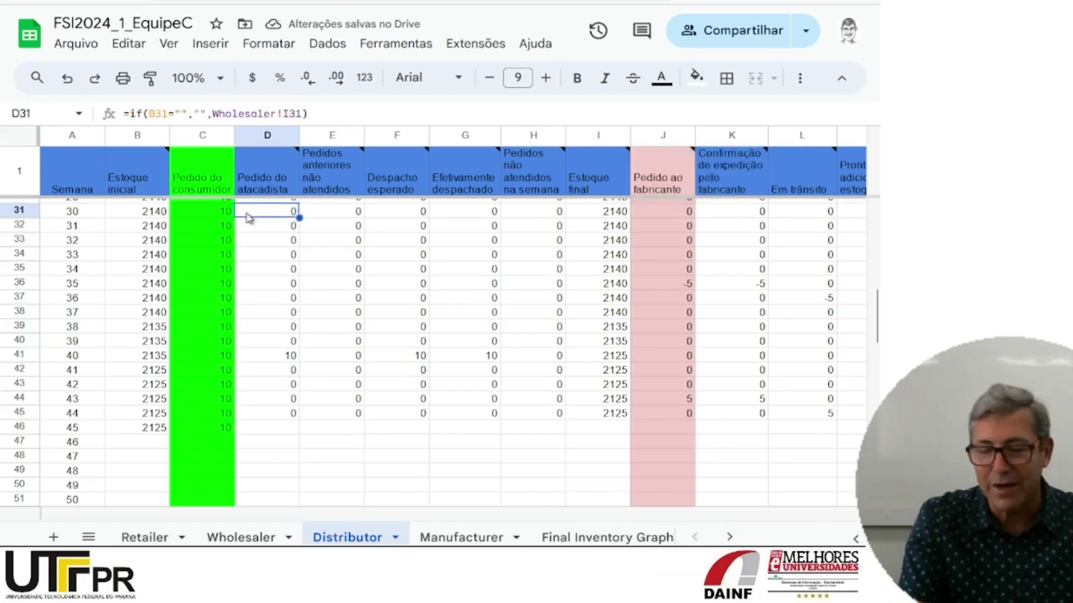
key(Up)
key(Up)
key(Up)
key(Up)
key(Up)
key(Up)
key(Up)
key(Up)
key(Up)
key(Up)
key(Up)
key(Up)
key(Up)
key(Up)
key(Up)
key(Up)
key(Up)
key(Up)
key(Up)
key(Up)
key(Up)
key(Up)
key(Up)
key(Up)
key(Up)
key(Up)
key(Up)
key(Up)
key(Up)
key(Up)
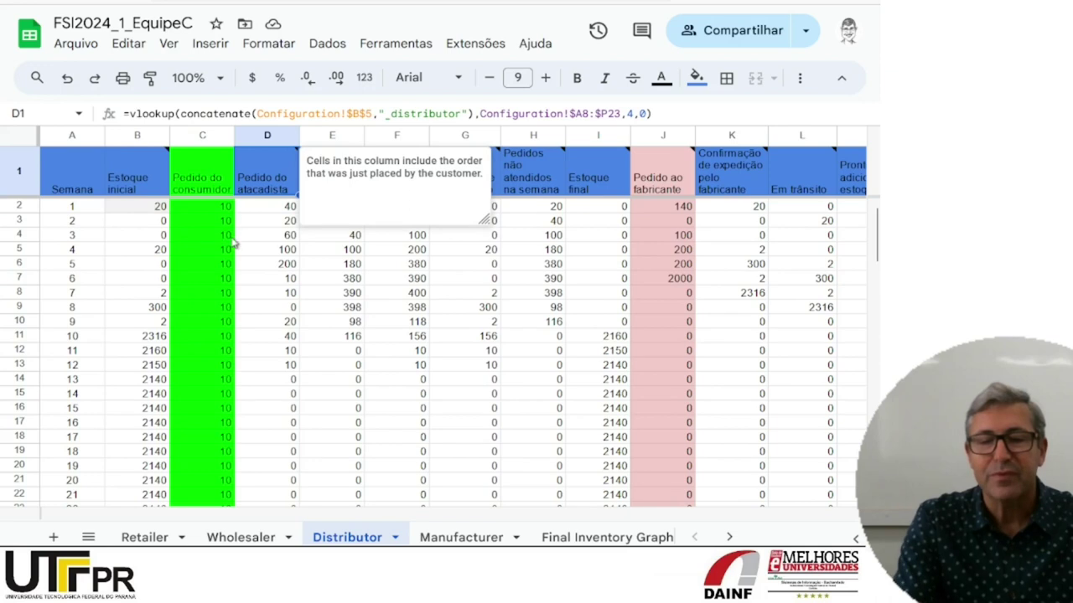
click(220, 213)
right_click(220, 213)
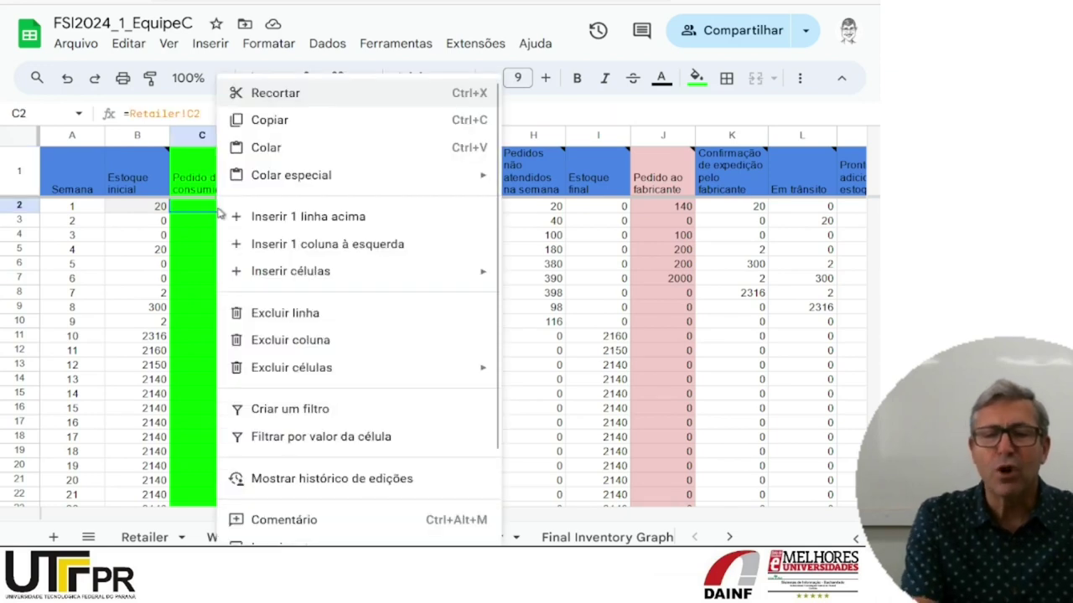
click(203, 213)
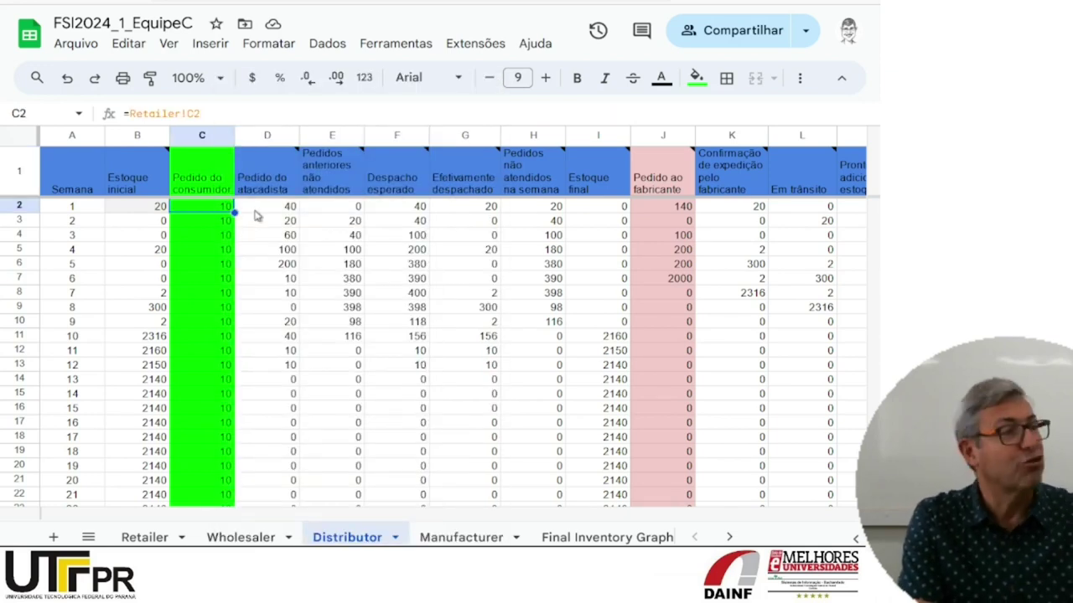
click(273, 211)
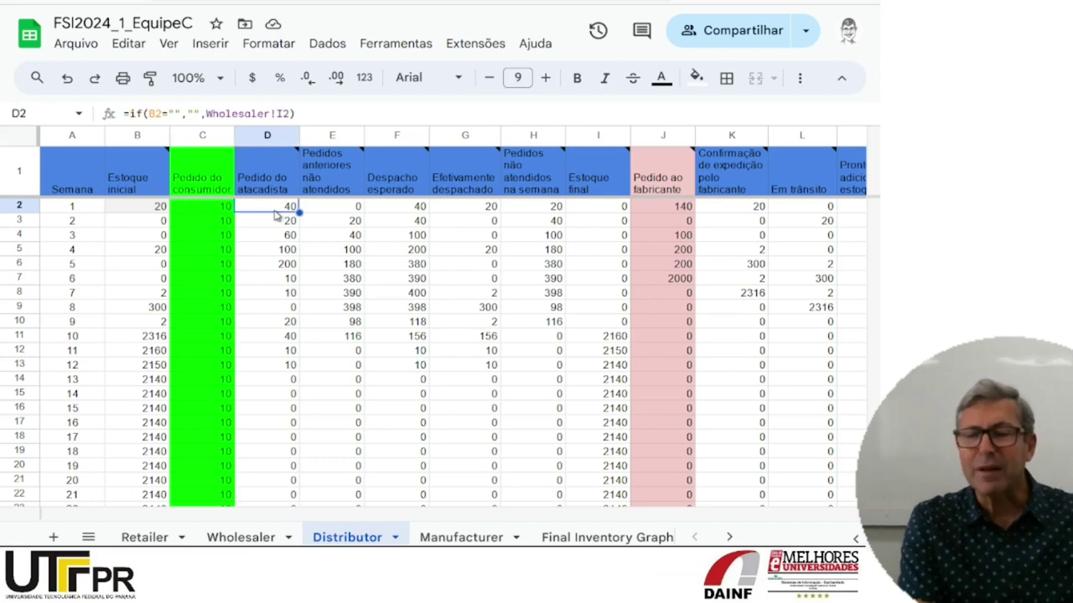
click(670, 212)
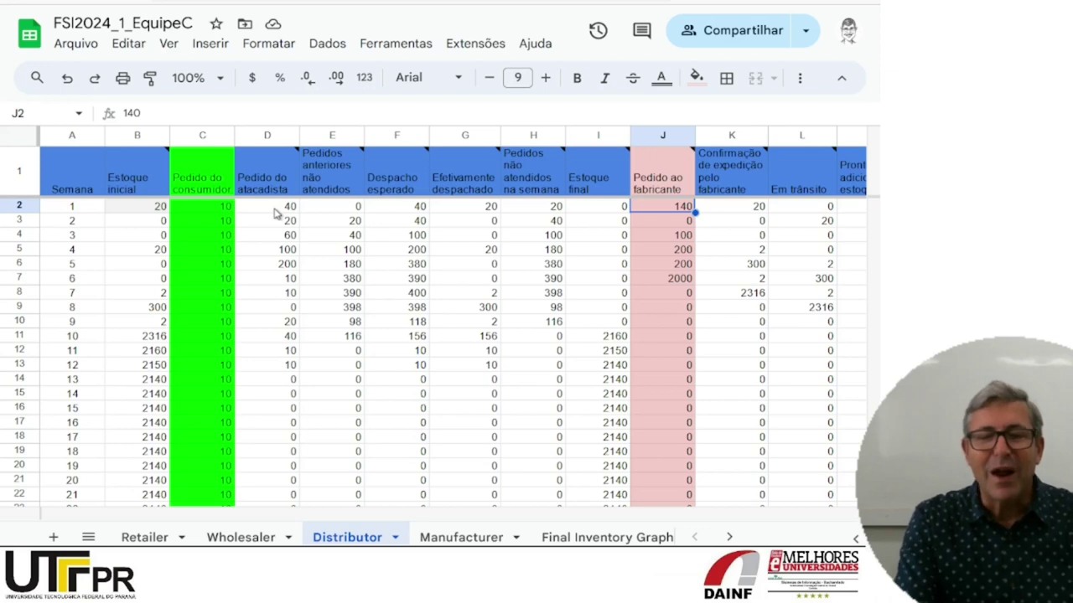
right_click(189, 137)
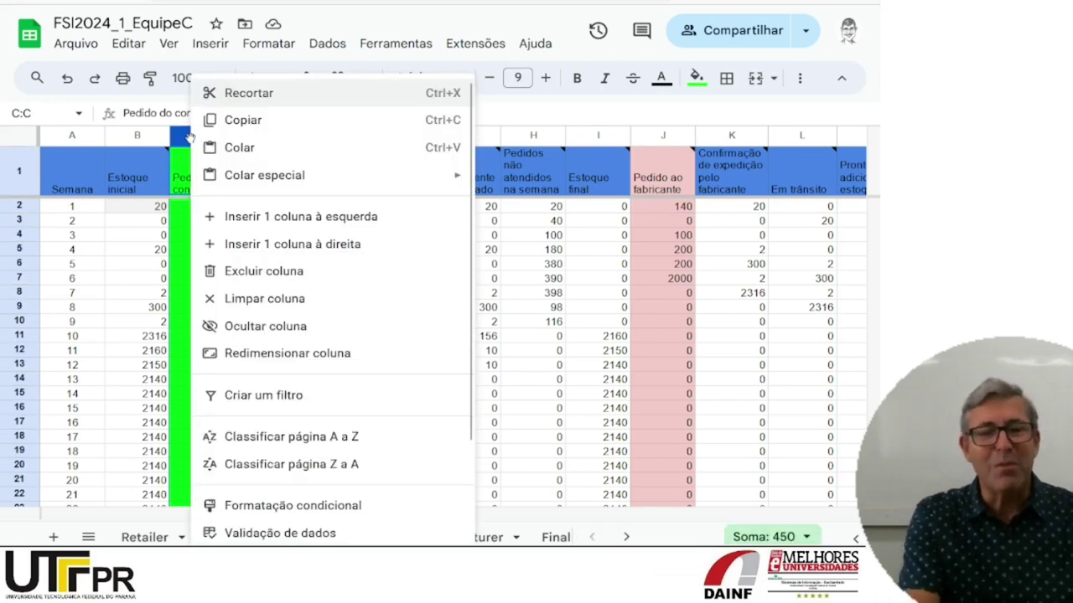
click(190, 137)
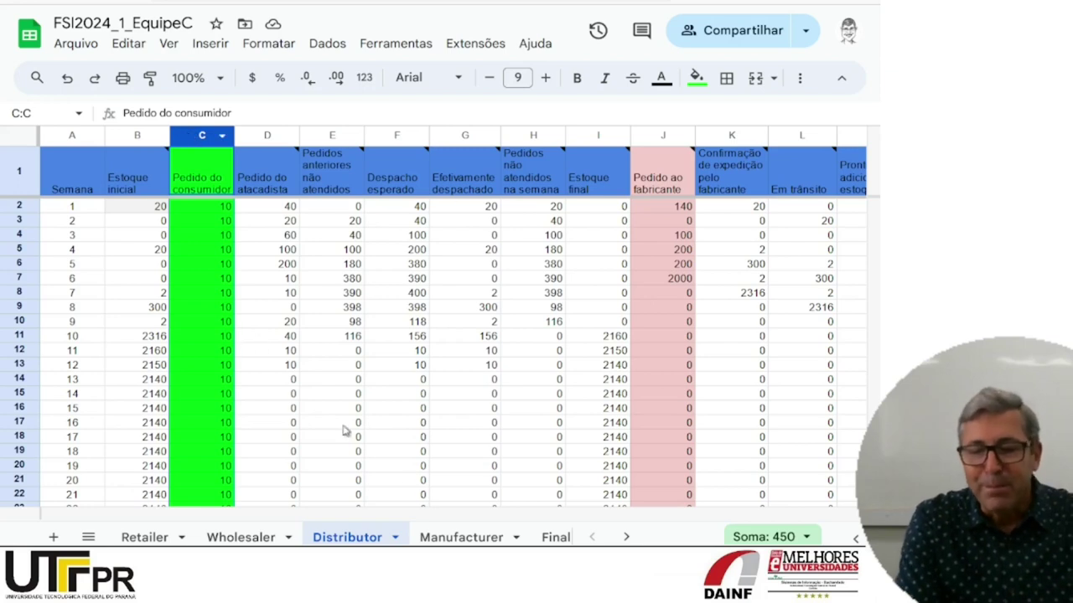
Step: On the Manufacturer sheet, insert a blank column before "Pedido do distribuidor" and inspect the distributor's week 6 order in D7
click(449, 537)
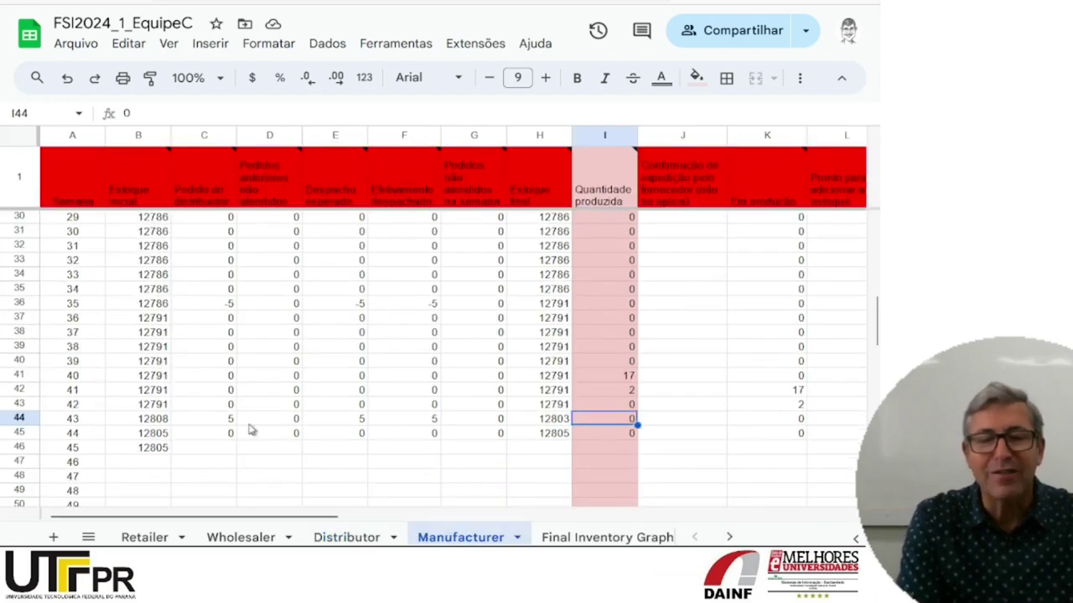
click(191, 134)
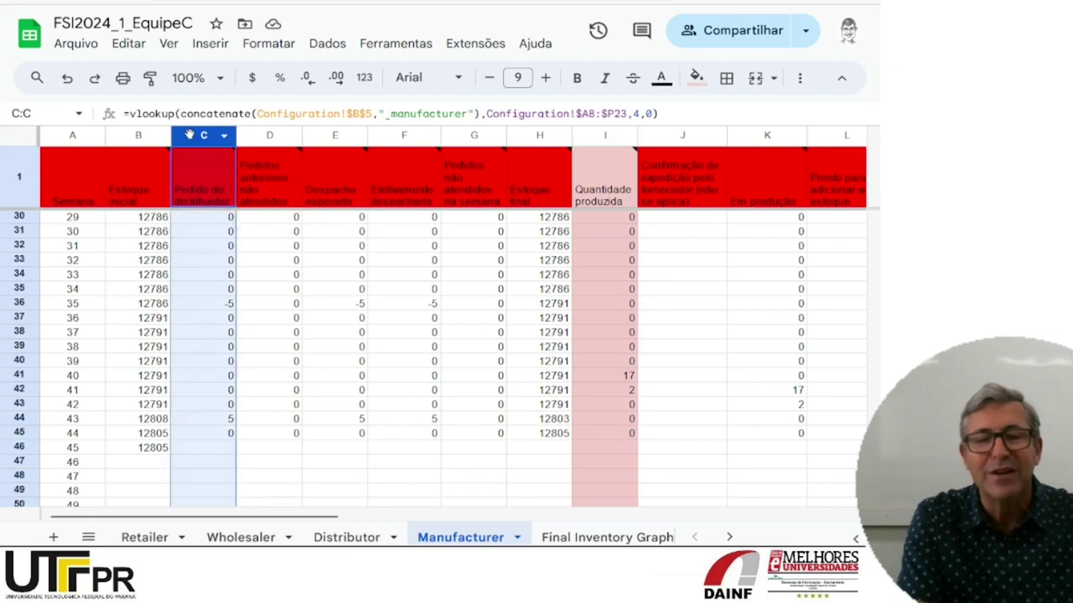
right_click(189, 135)
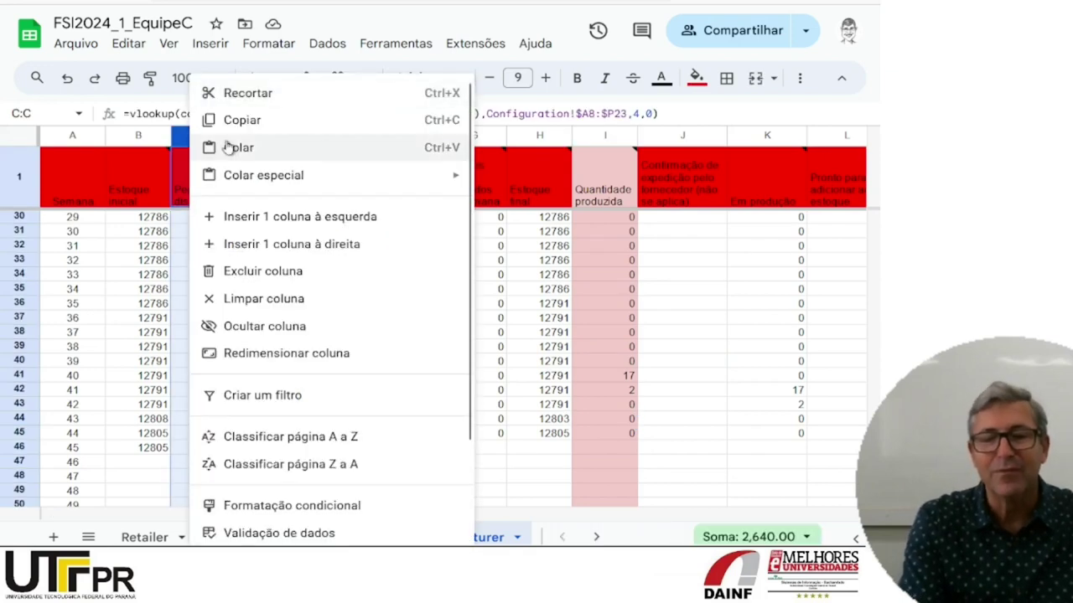
click(262, 220)
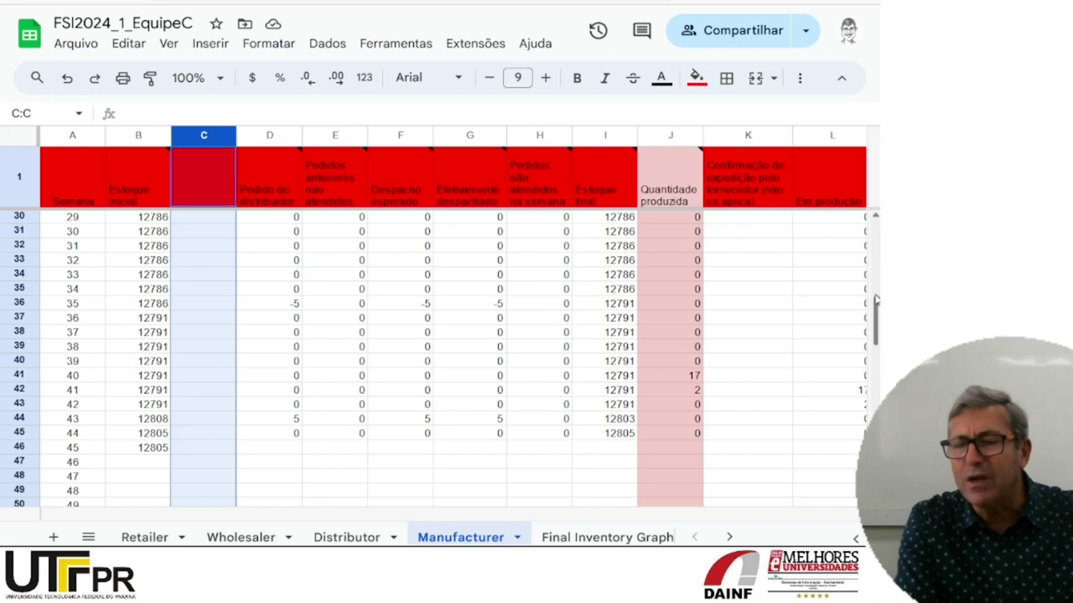
drag(877, 322, 876, 224)
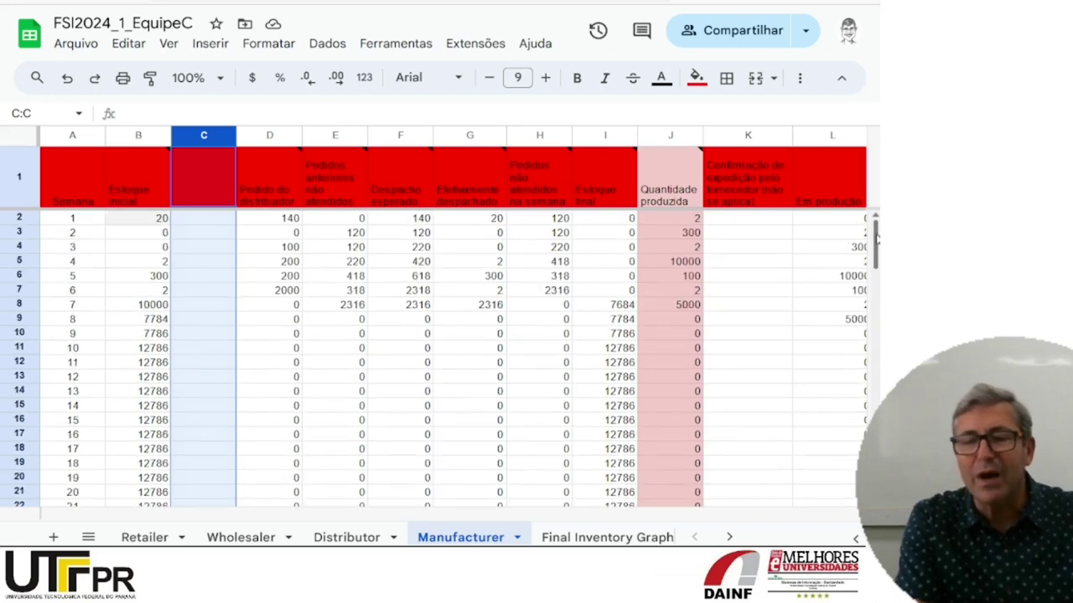
click(277, 291)
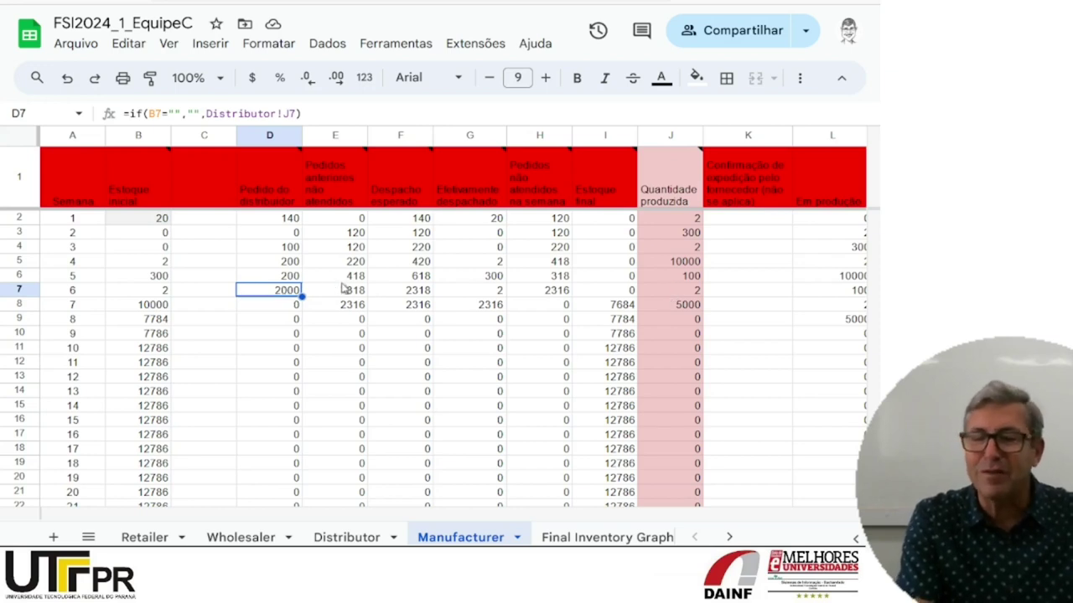
Step: Compare the distributor's orders with the quantity produced for weeks 6 and 7 on the Manufacturer sheet
click(675, 285)
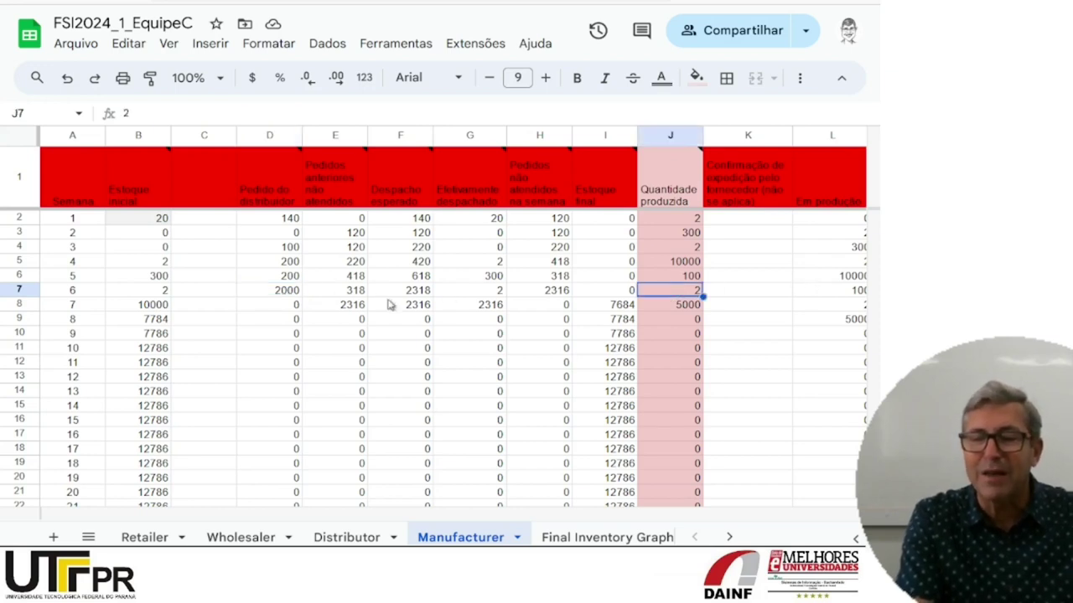
click(285, 291)
click(670, 291)
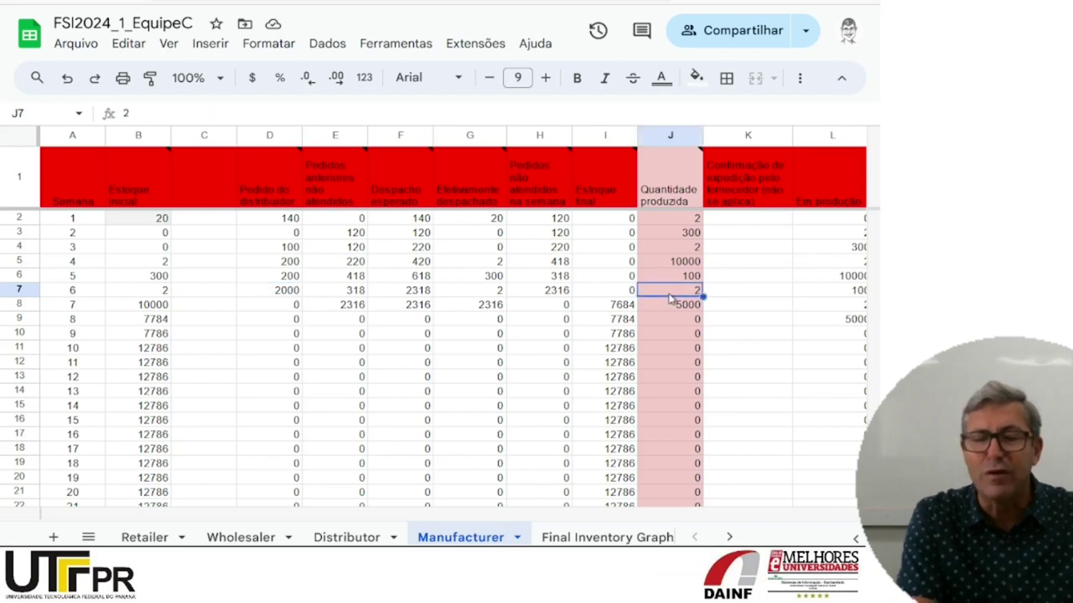
right_click(668, 293)
click(289, 307)
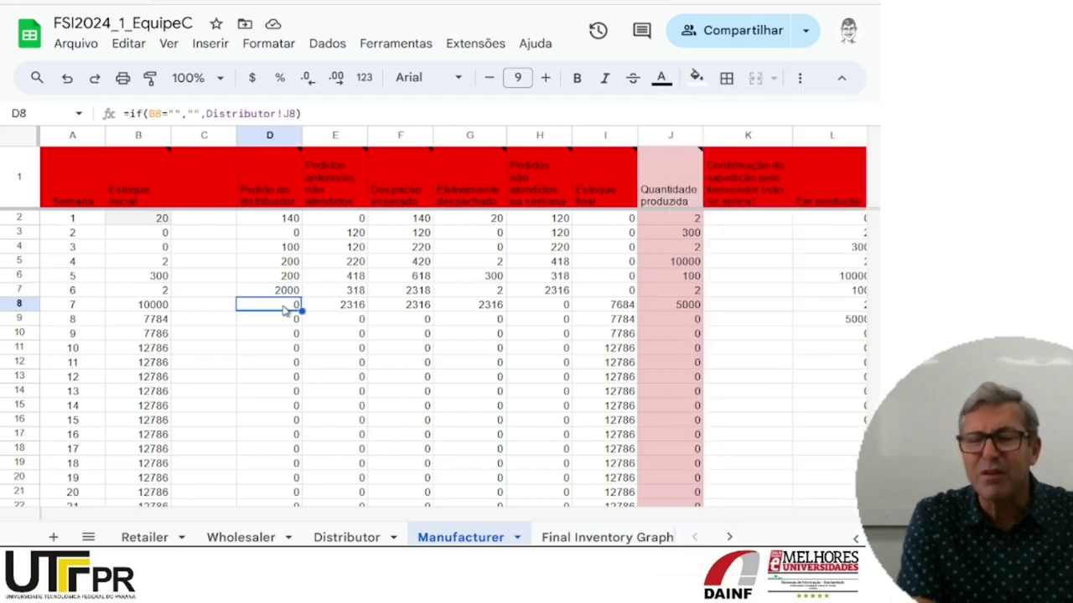
click(664, 307)
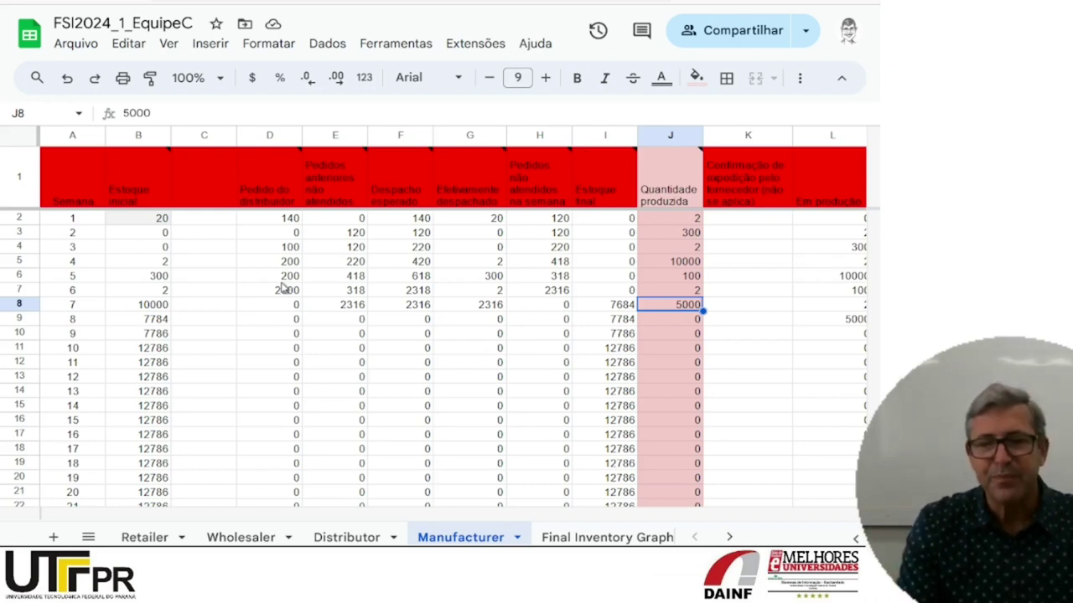
Step: Review the Distributor's "Pedido do consumidor" column and examine where the manufacturer's curve rises on the Final Inventory Graph
click(347, 538)
click(210, 186)
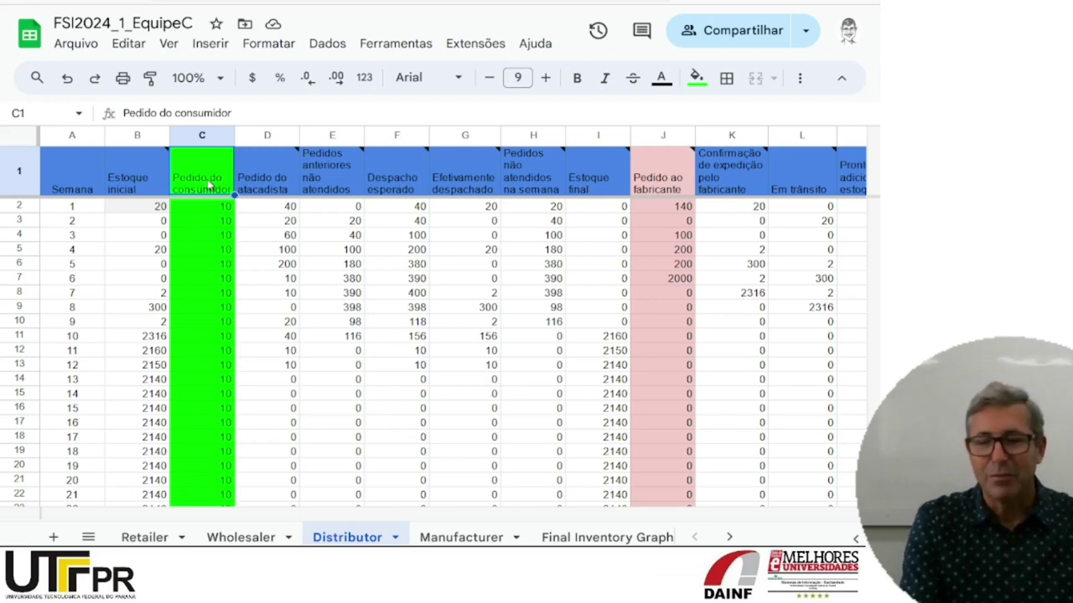
click(562, 537)
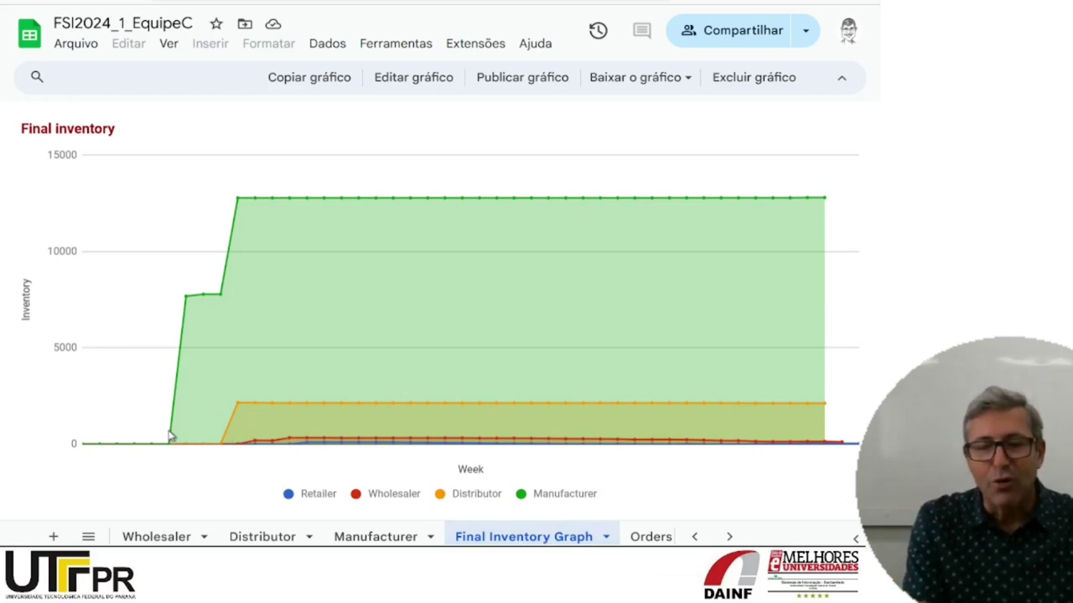
mouse_move(189, 305)
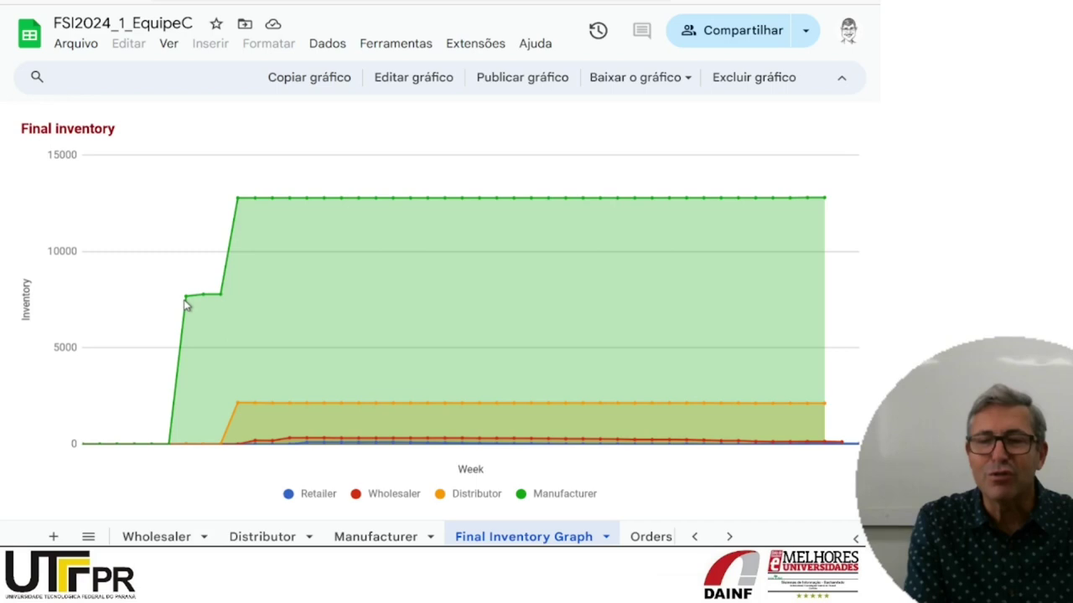
Step: Inspect the Manufacturer's week 1 final stock and the quantities produced in weeks 1 and 2
click(359, 538)
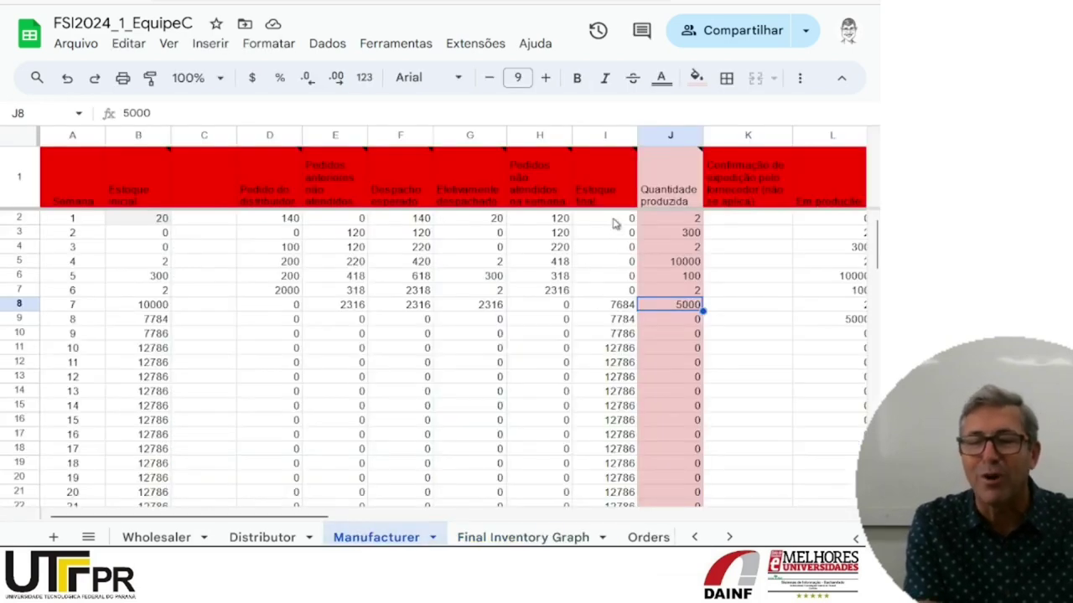
click(615, 223)
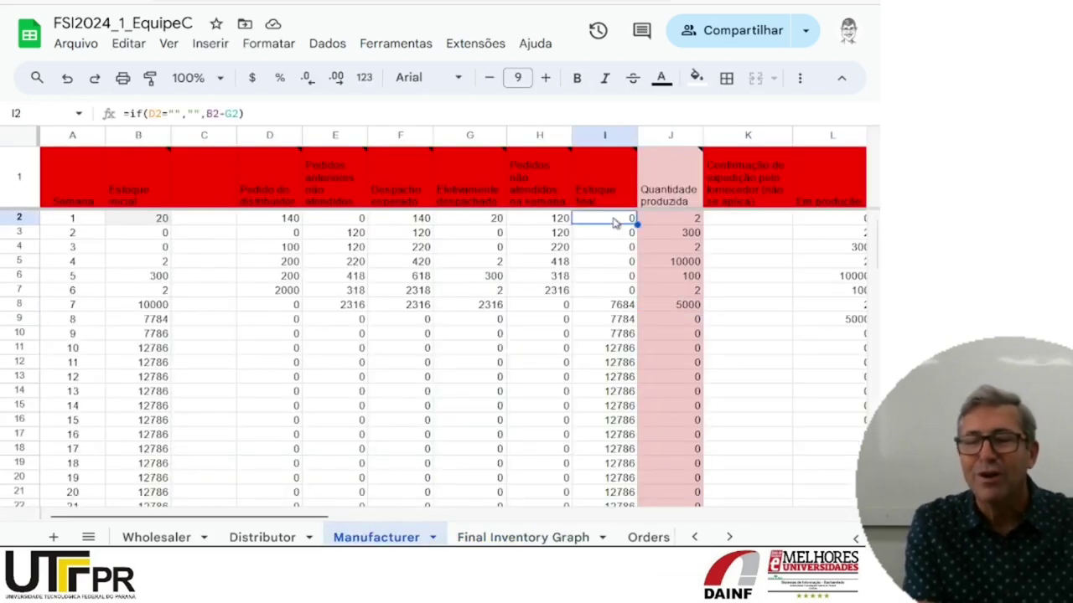
click(668, 222)
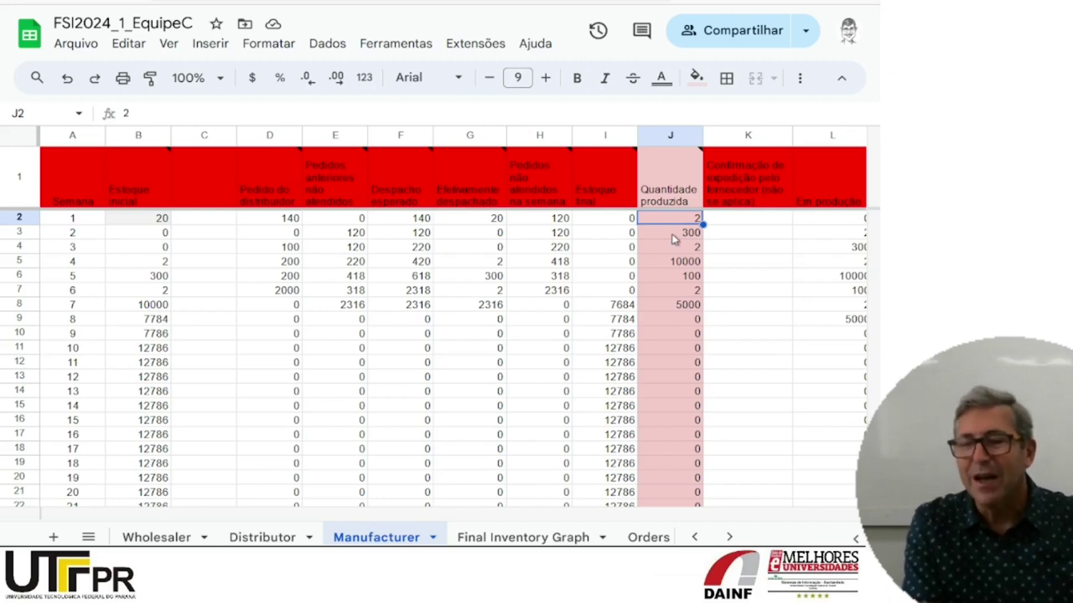
click(673, 238)
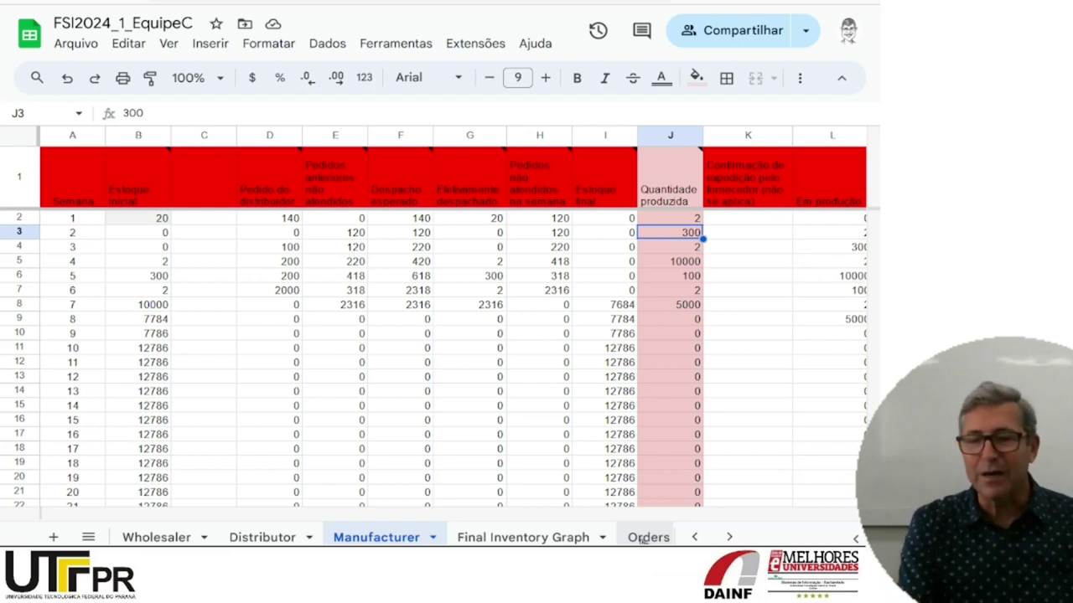
Step: Read the manufacturer, distributor and wholesaler inventory levels on the Final Inventory Graph
click(536, 538)
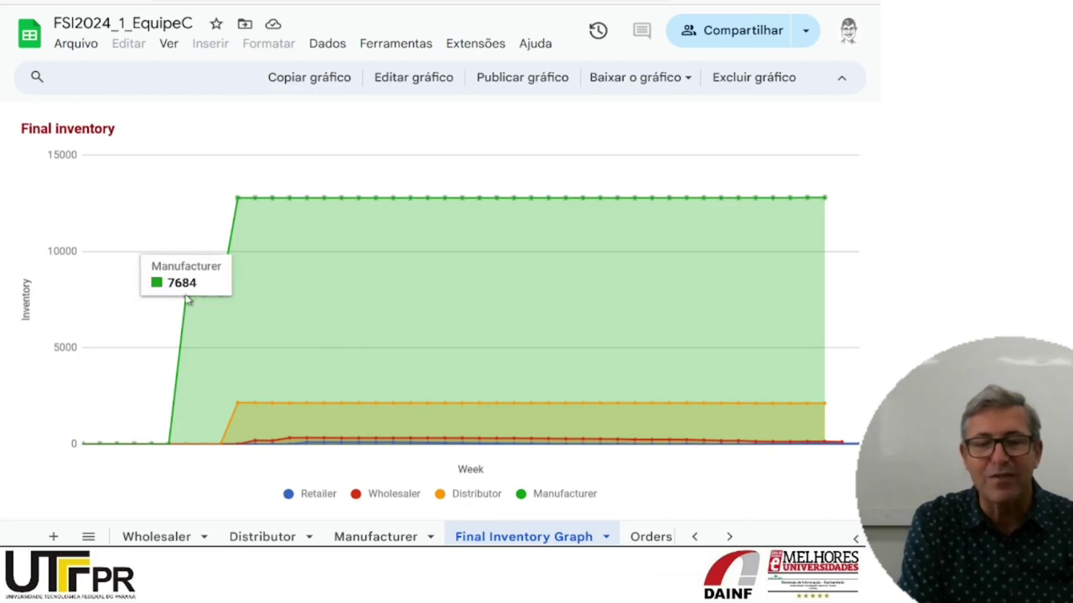
mouse_move(239, 206)
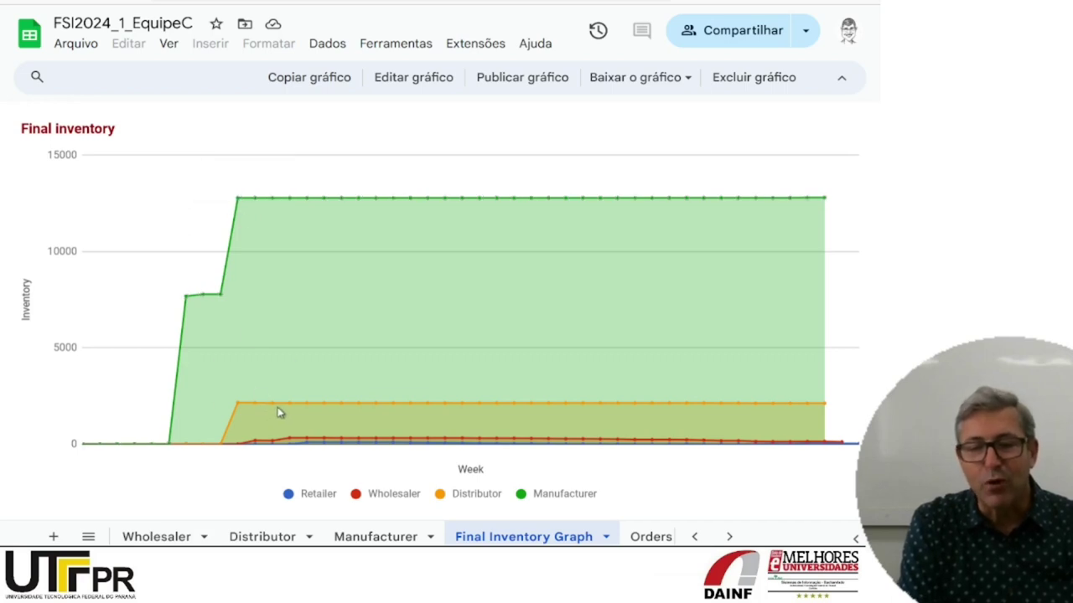
mouse_move(272, 409)
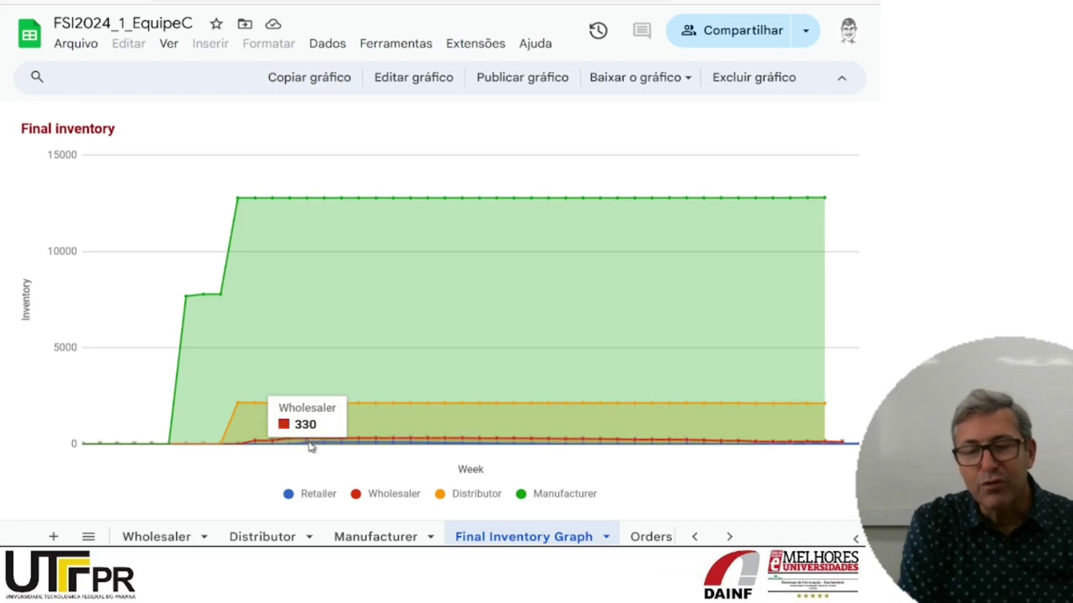
mouse_move(311, 444)
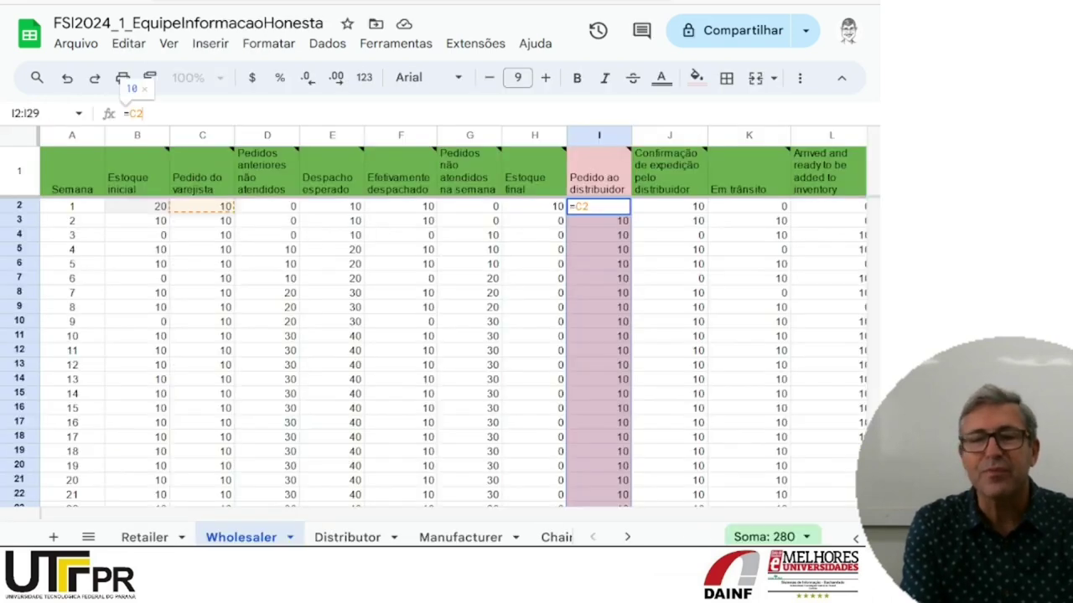
Step: Check the Distributor and Manufacturer sheets of EquipeInformacaoHonesta against the "Pedido do consumidor" column on EquipeC's Distributor sheet
click(357, 537)
right_click(455, 537)
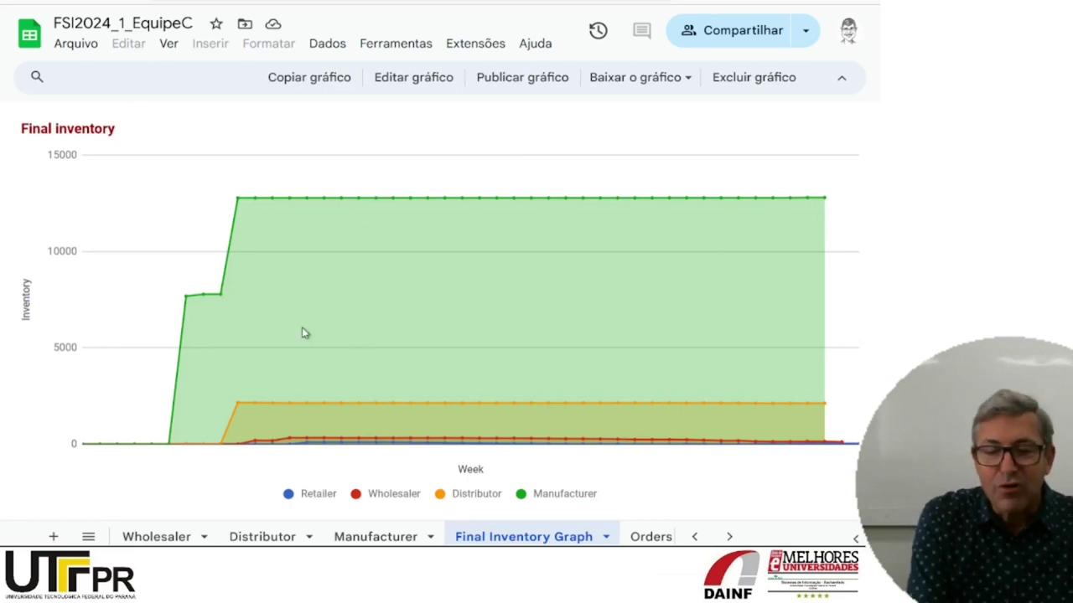
click(260, 537)
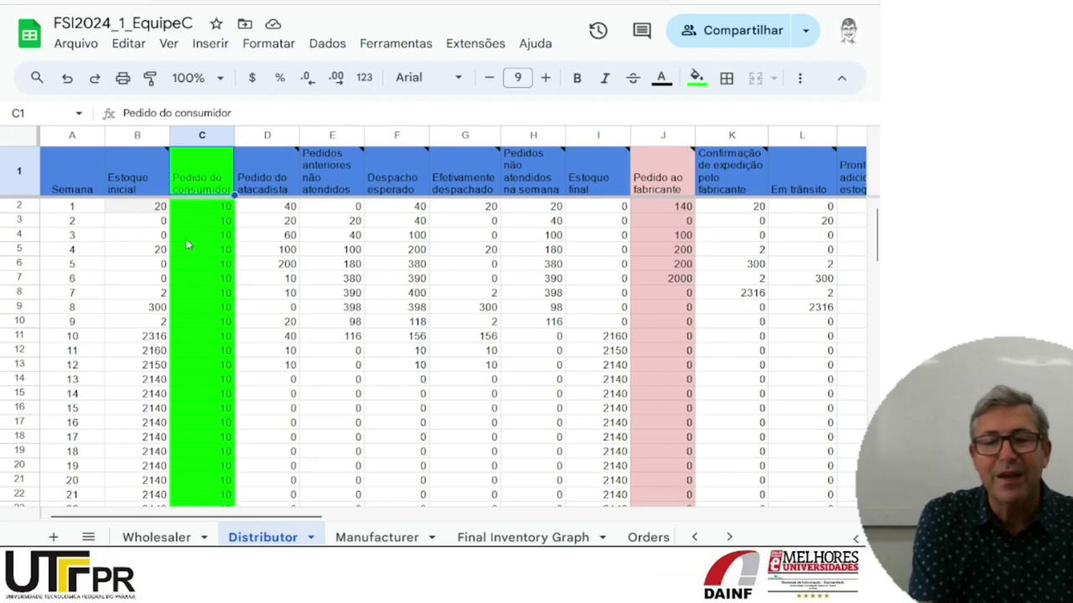
click(203, 134)
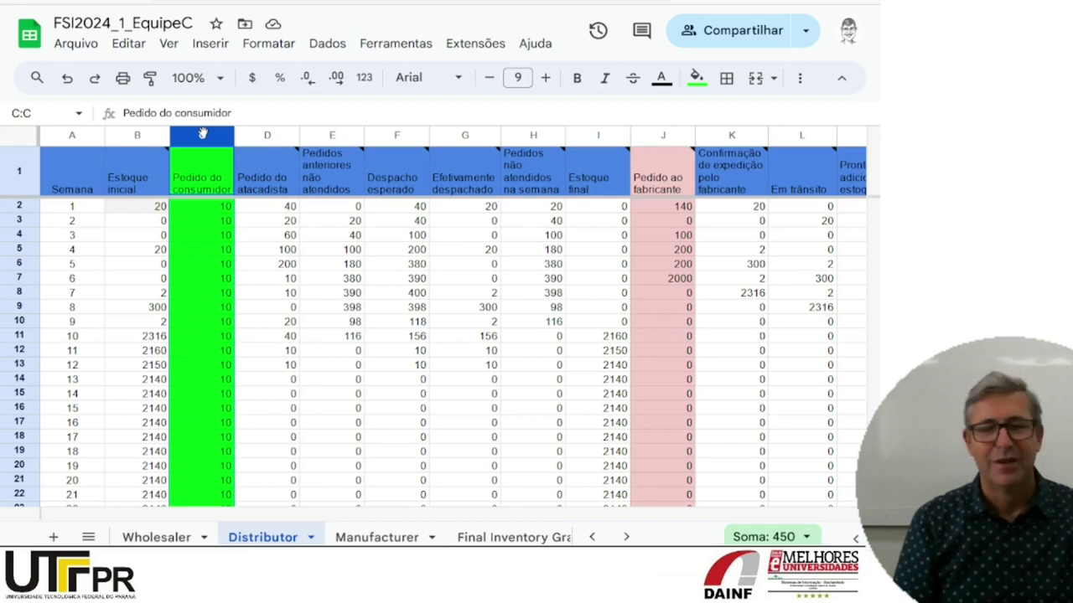
Step: Look over EquipeC's Manufacturer production quantities and the consumer demand on the Retailer sheet
click(375, 537)
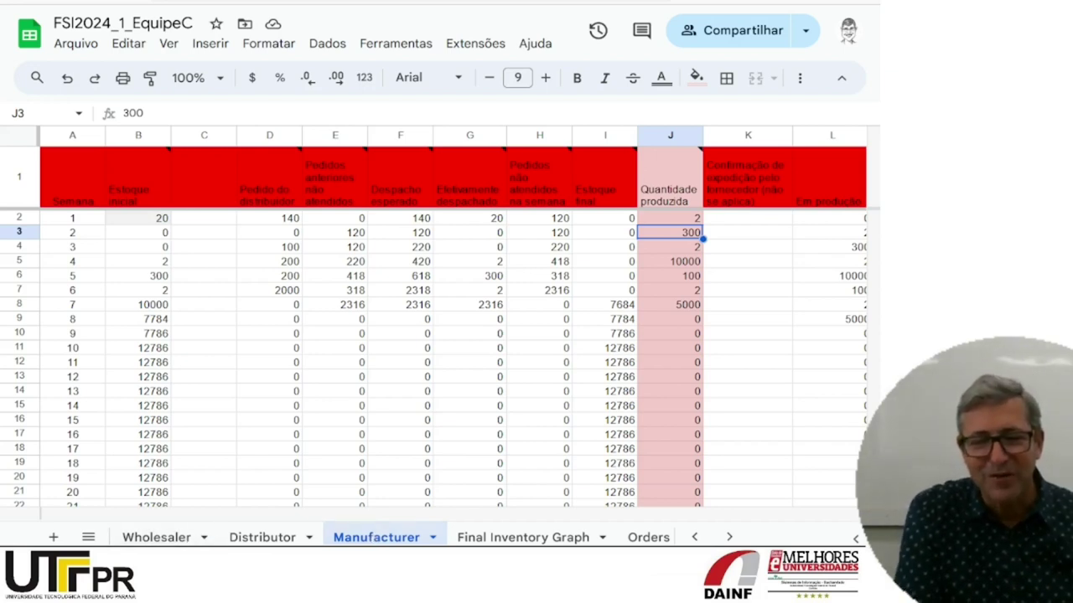
scroll(168, 538, up, 2)
click(151, 539)
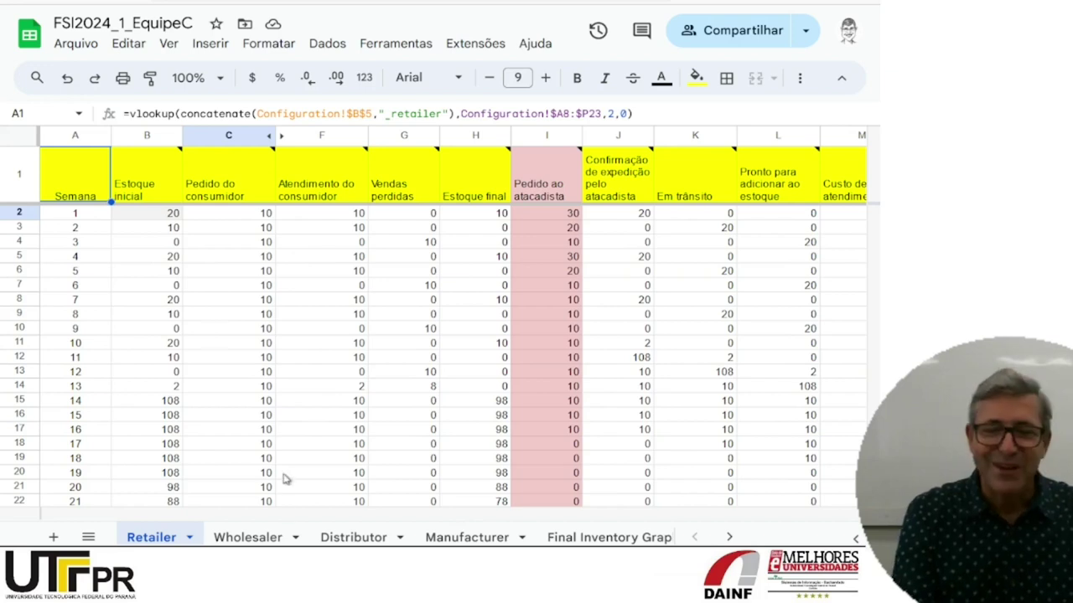
Step: Return to the Distributor sheet and select its whole "Pedido do consumidor" column for review
right_click(369, 540)
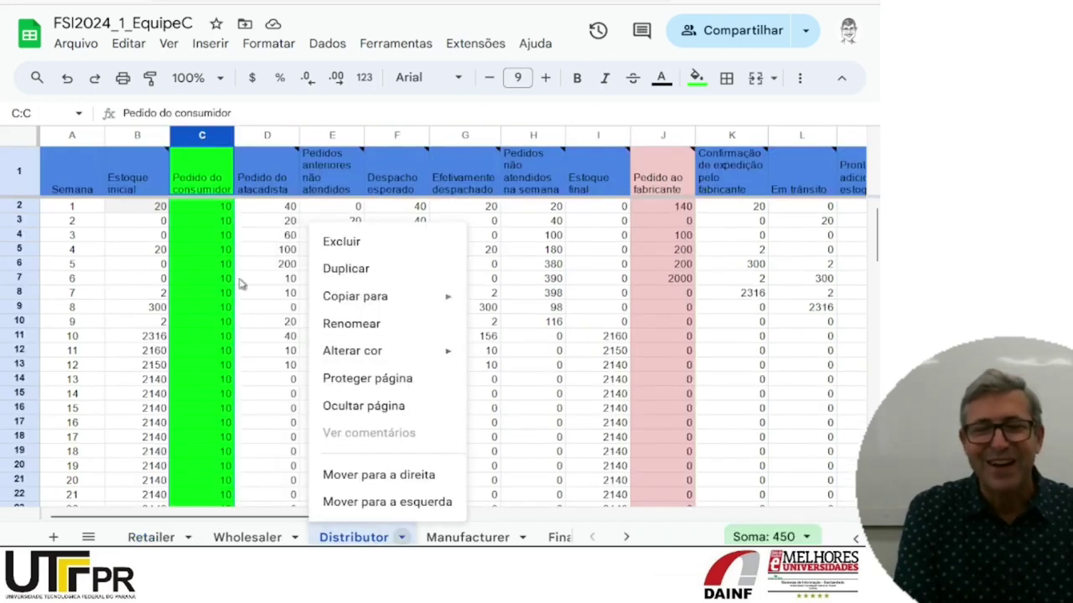
click(188, 135)
right_click(191, 136)
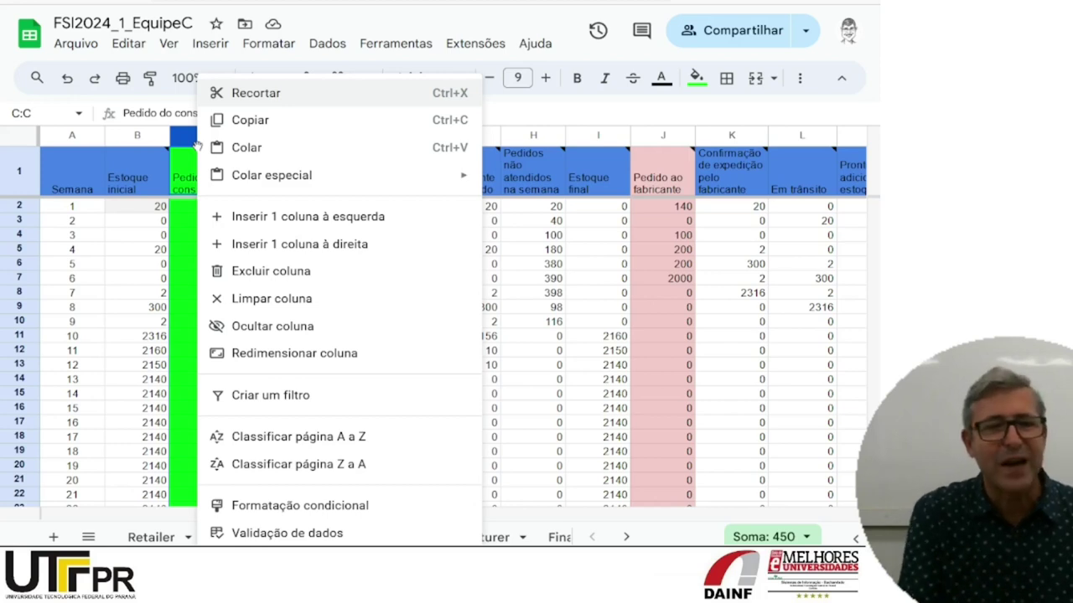
key(Escape)
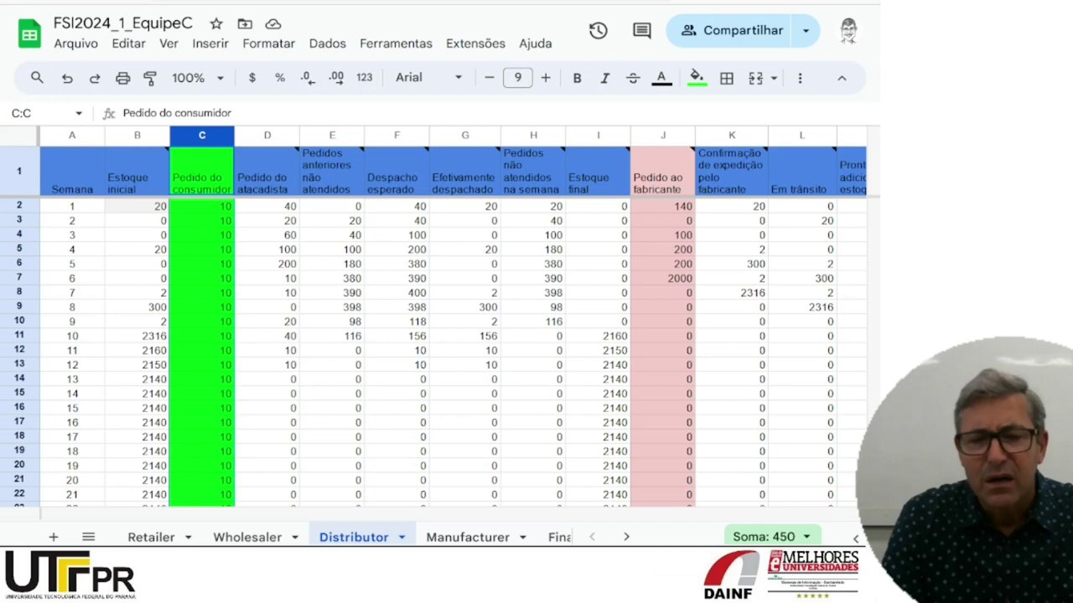
Step: Switch to the Sloan Management Review article and open the course page at the "Informação na cadeia" section
key(alt+Tab)
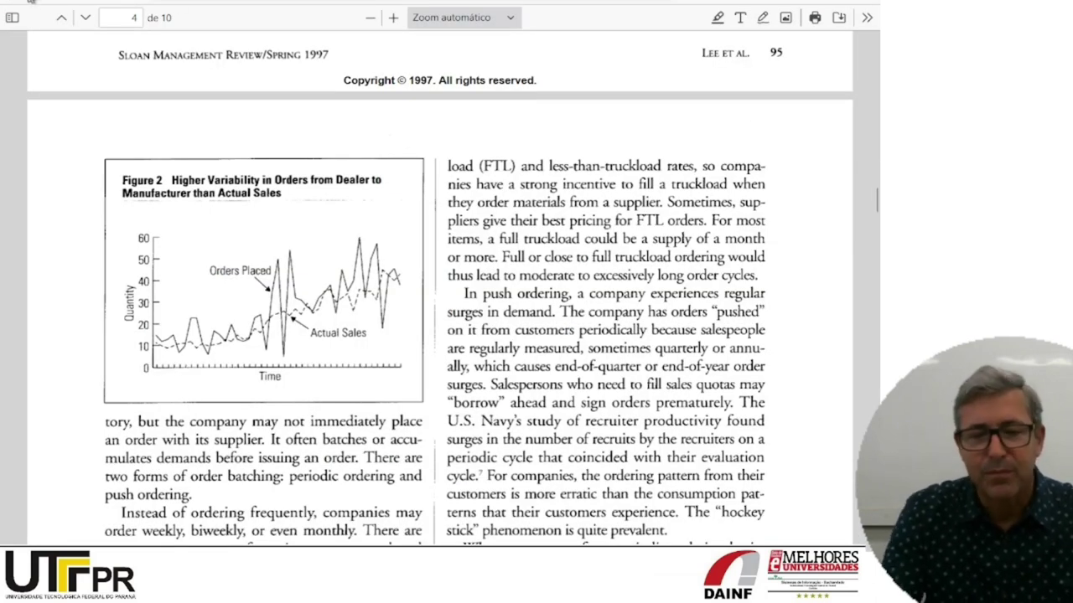
click(32, 1)
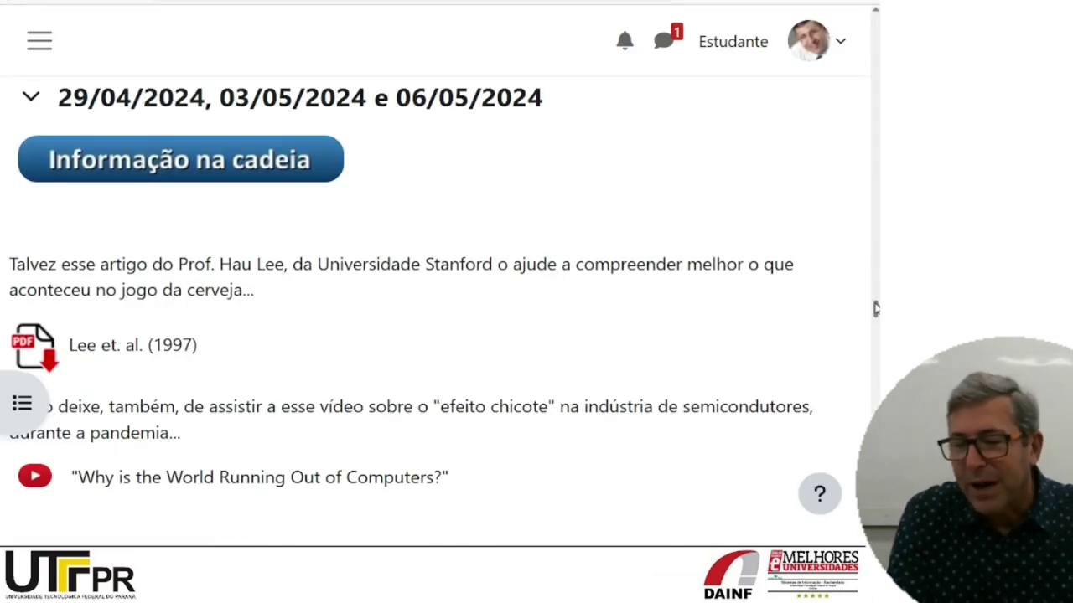
mouse_move(874, 307)
mouse_down()
mouse_move(876, 322)
mouse_move(876, 307)
mouse_up()
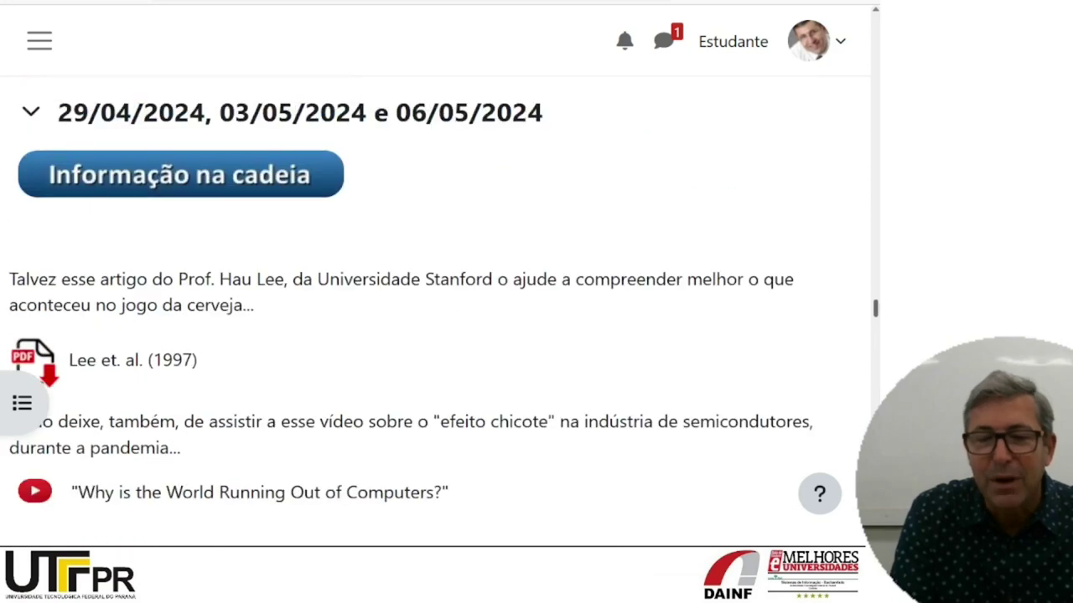